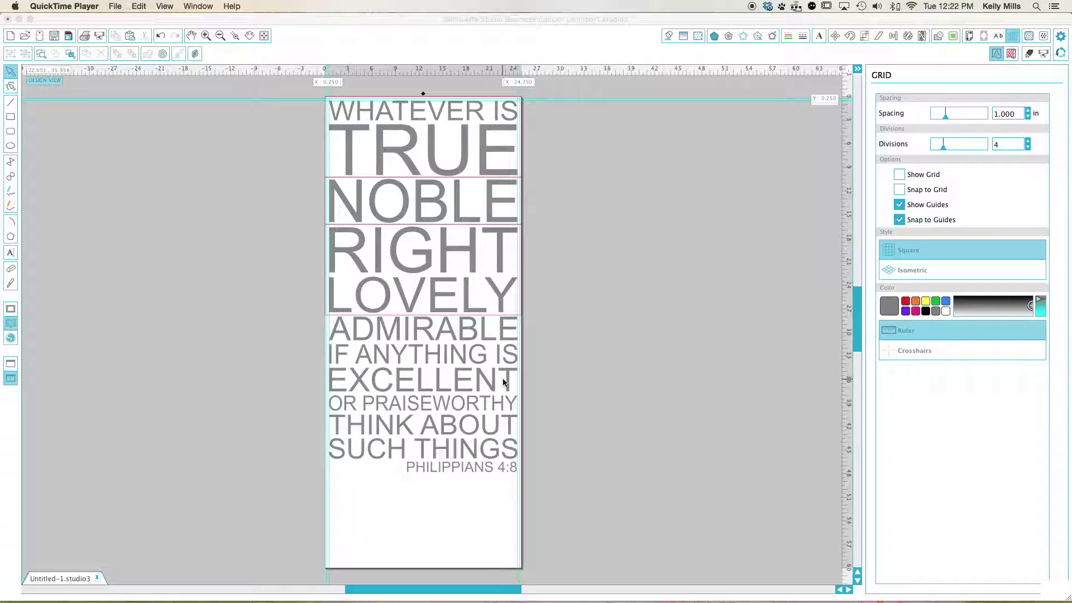
- Examine the upper text lines of the sign layout, from "WHATEVER IS" to "LOVELY", against the margin guides
{"action": "left_click", "coordinate": [206, 37]}
{"action": "left_click", "coordinate": [206, 36]}
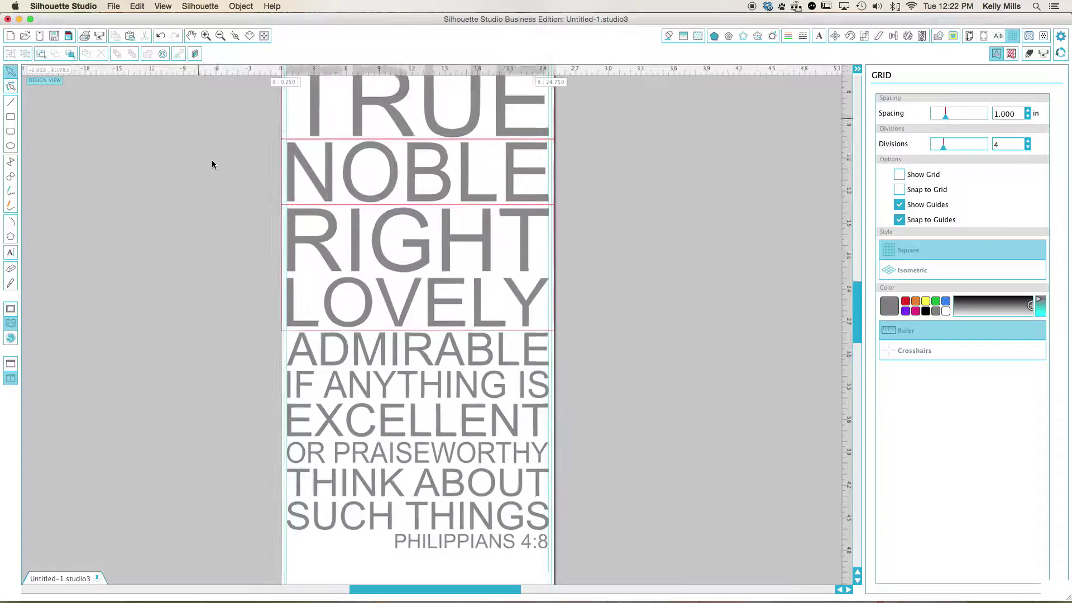
{"action": "scroll", "coordinate": [212, 164], "scroll_direction": "up", "scroll_amount": 3}
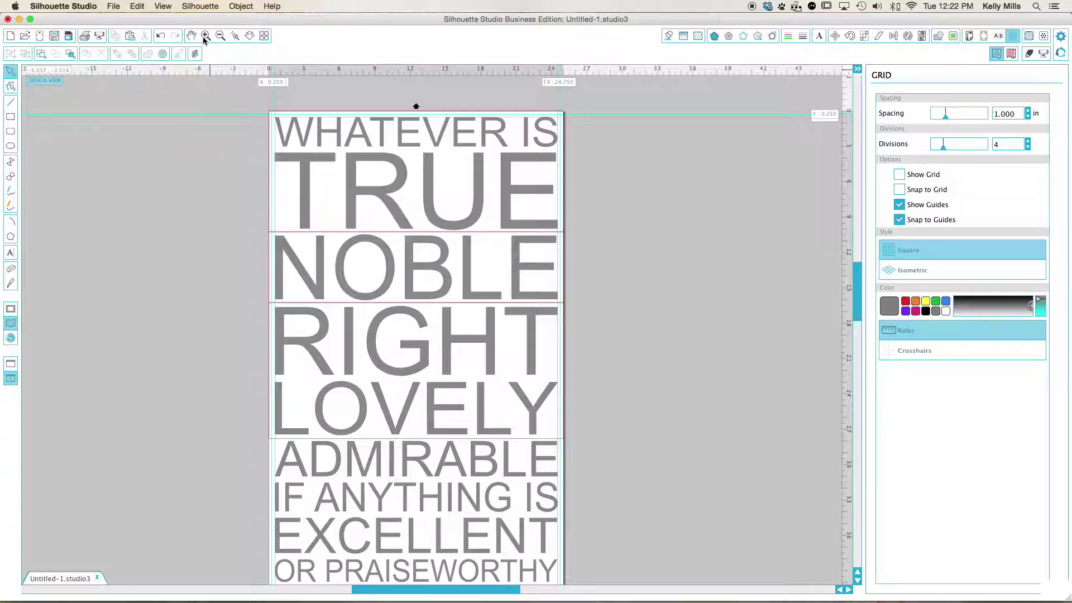
{"action": "left_click", "coordinate": [205, 37]}
{"action": "scroll", "coordinate": [201, 136], "scroll_direction": "up", "scroll_amount": 4}
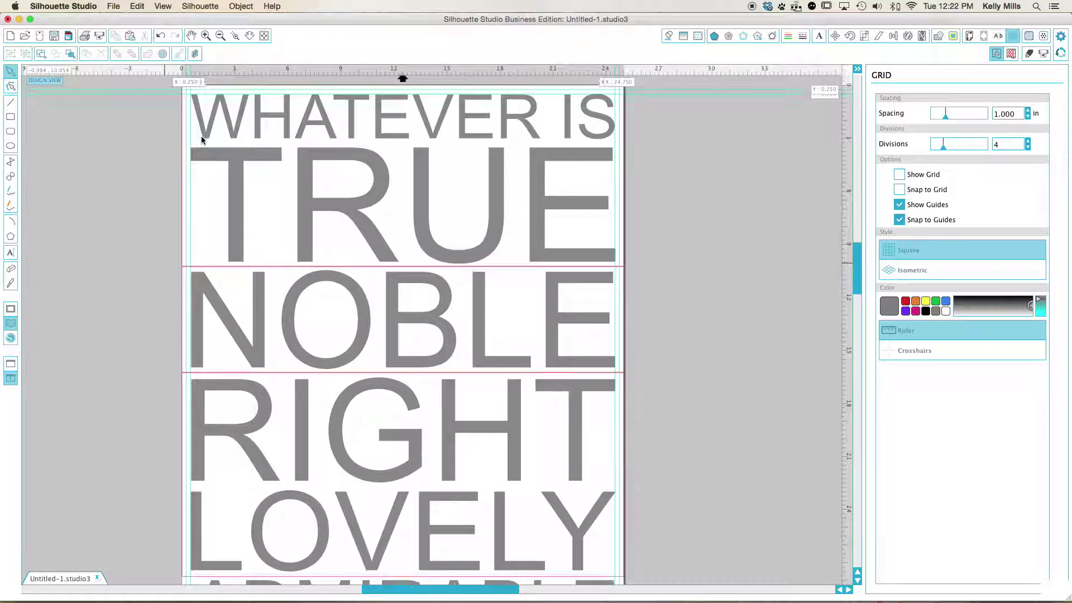
{"action": "scroll", "coordinate": [201, 135], "scroll_direction": "up", "scroll_amount": 2}
{"action": "left_click", "coordinate": [582, 148]}
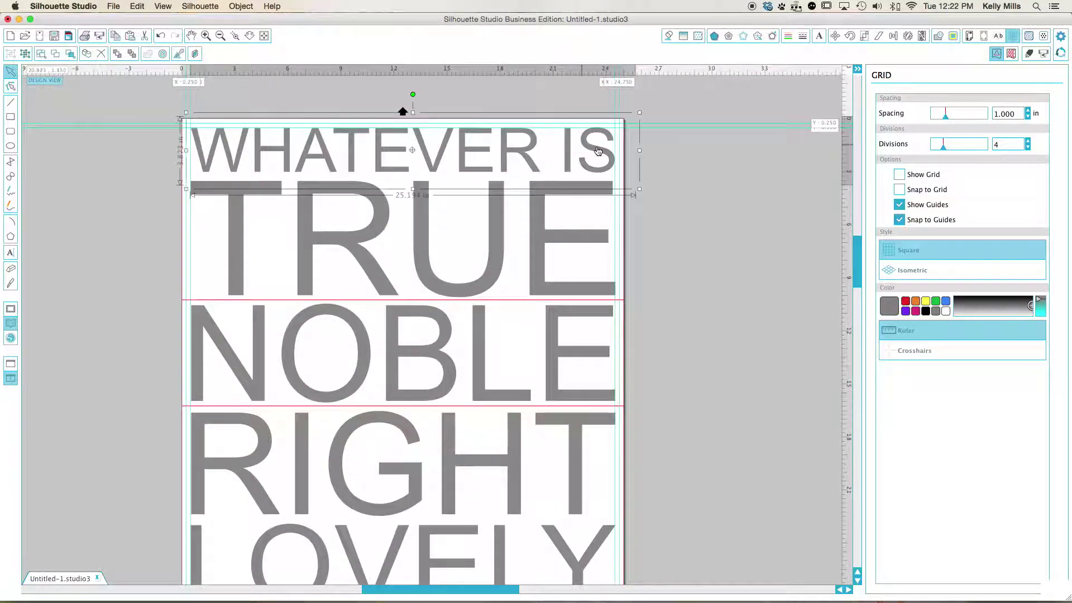
{"action": "left_click", "coordinate": [695, 152]}
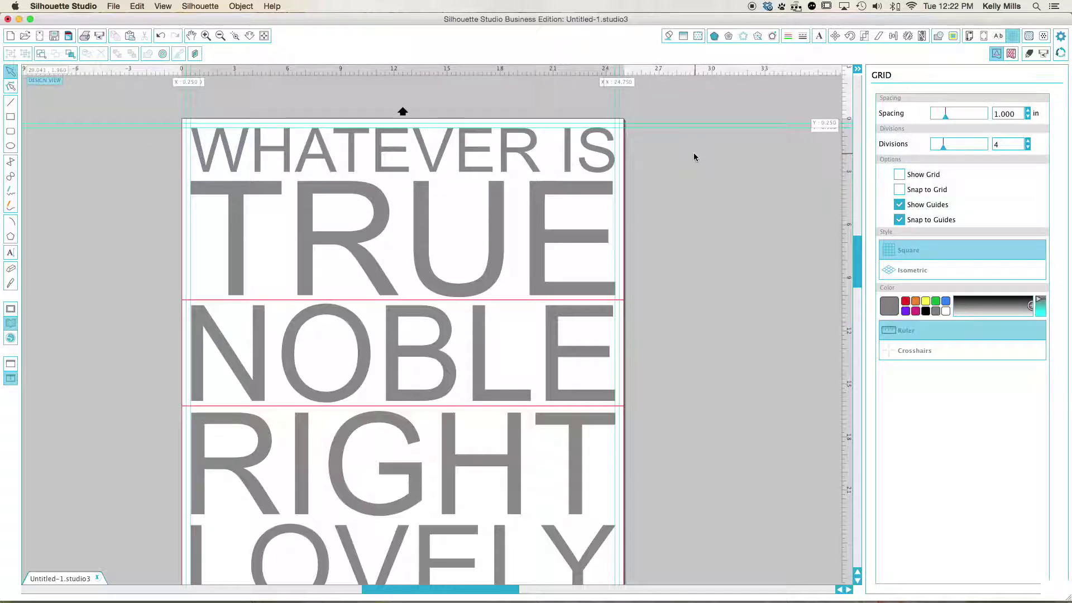
{"action": "left_click_drag", "start_coordinate": [847, 144], "coordinate": [619, 146]}
{"action": "scroll", "coordinate": [669, 195], "scroll_direction": "down", "scroll_amount": 1}
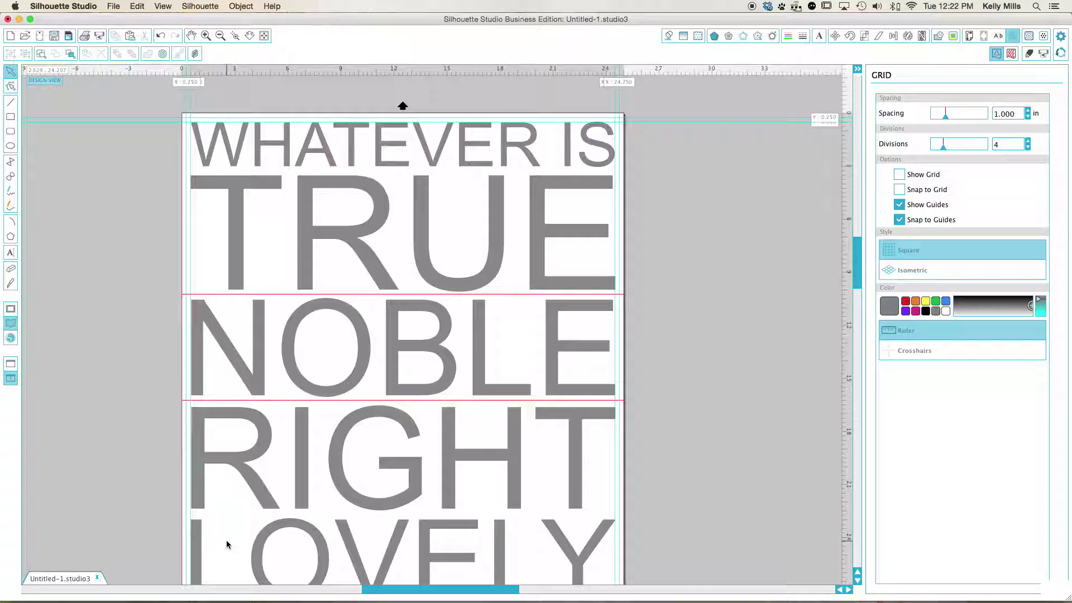
{"action": "scroll", "coordinate": [119, 466], "scroll_direction": "down", "scroll_amount": 2}
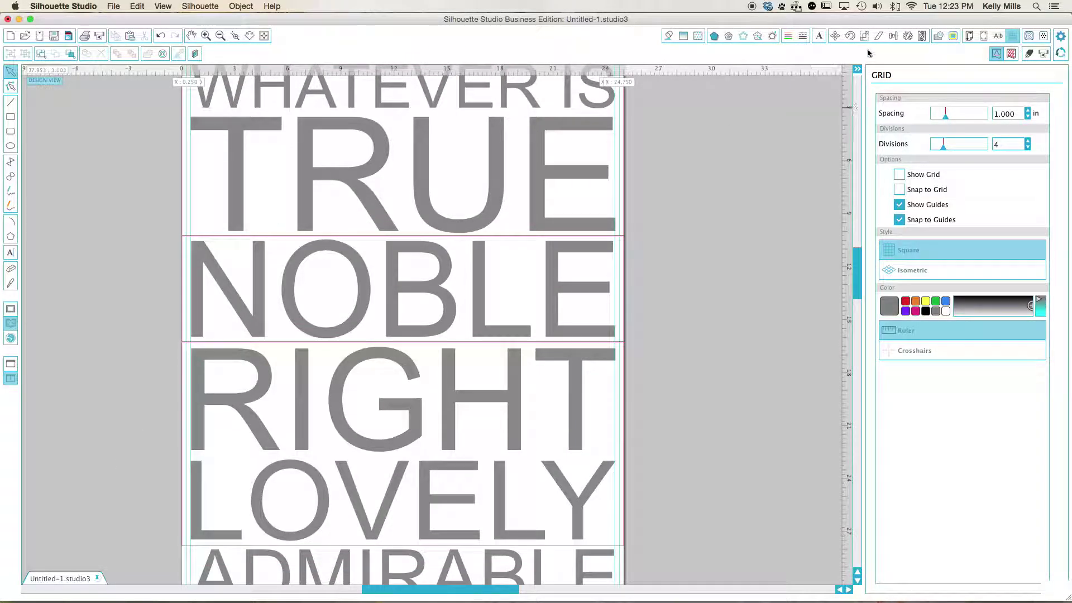
- Display the alignment options and examine how "WHATEVER IS" and the lines below it sit against the guides
{"action": "left_click", "coordinate": [894, 36]}
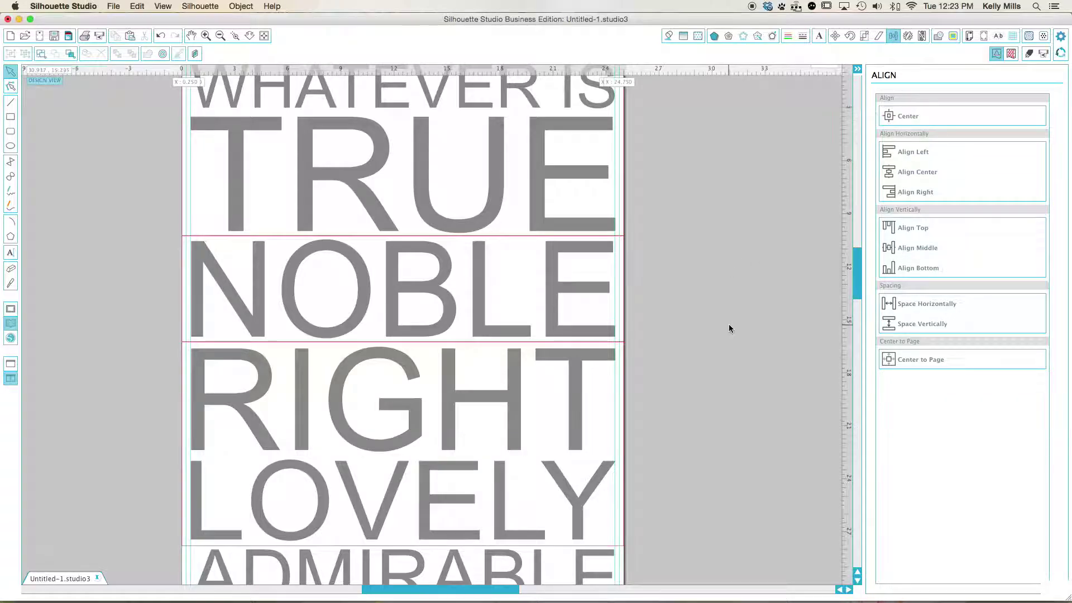
{"action": "scroll", "coordinate": [728, 326], "scroll_direction": "up", "scroll_amount": 3}
{"action": "scroll", "coordinate": [729, 328], "scroll_direction": "up", "scroll_amount": 3}
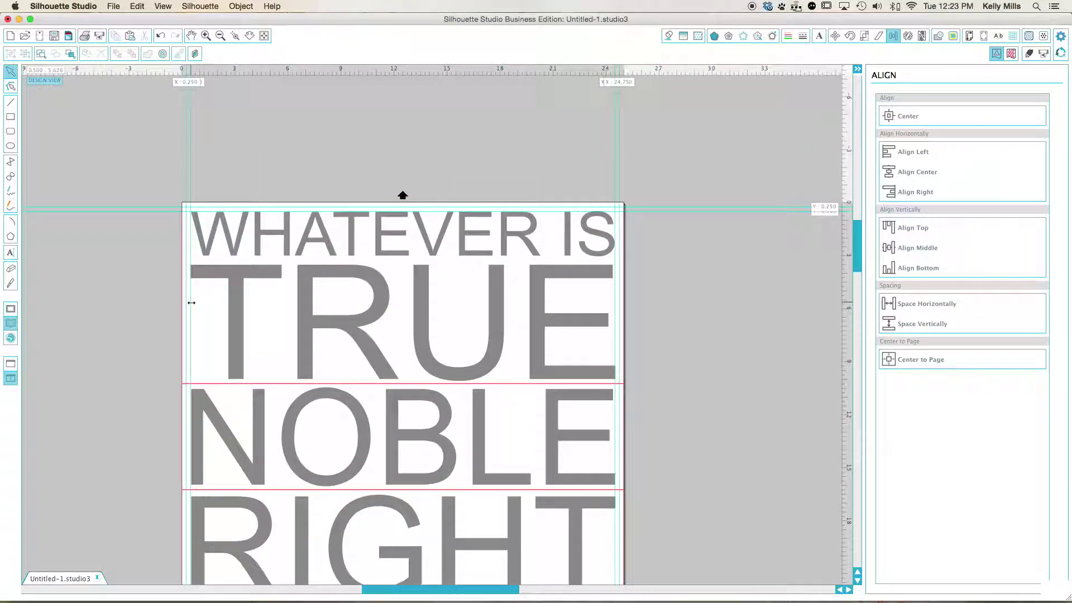
{"action": "left_click", "coordinate": [196, 223]}
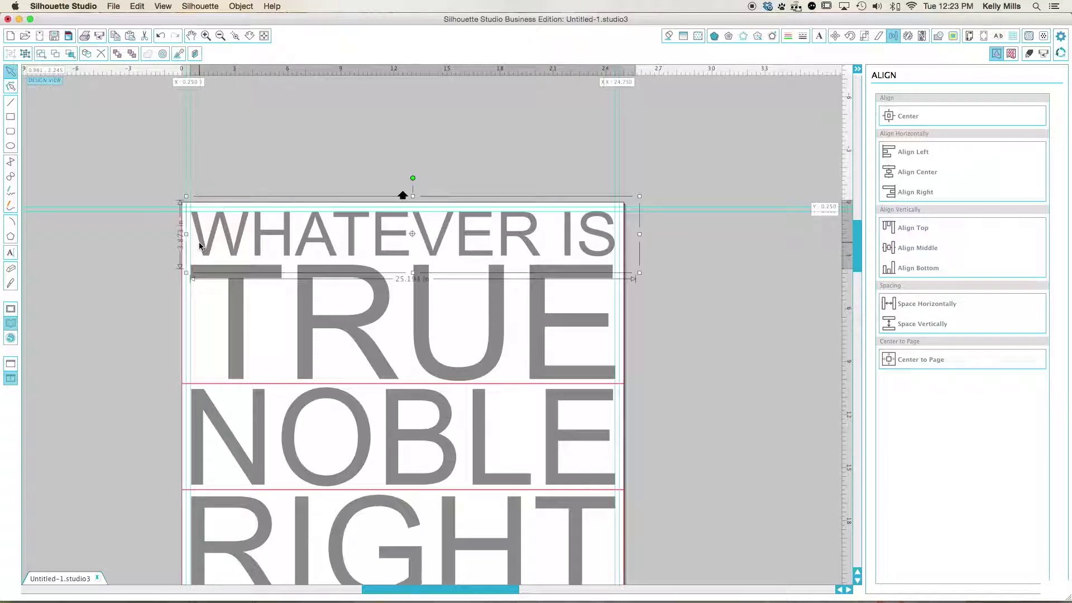
{"action": "left_click", "coordinate": [104, 309]}
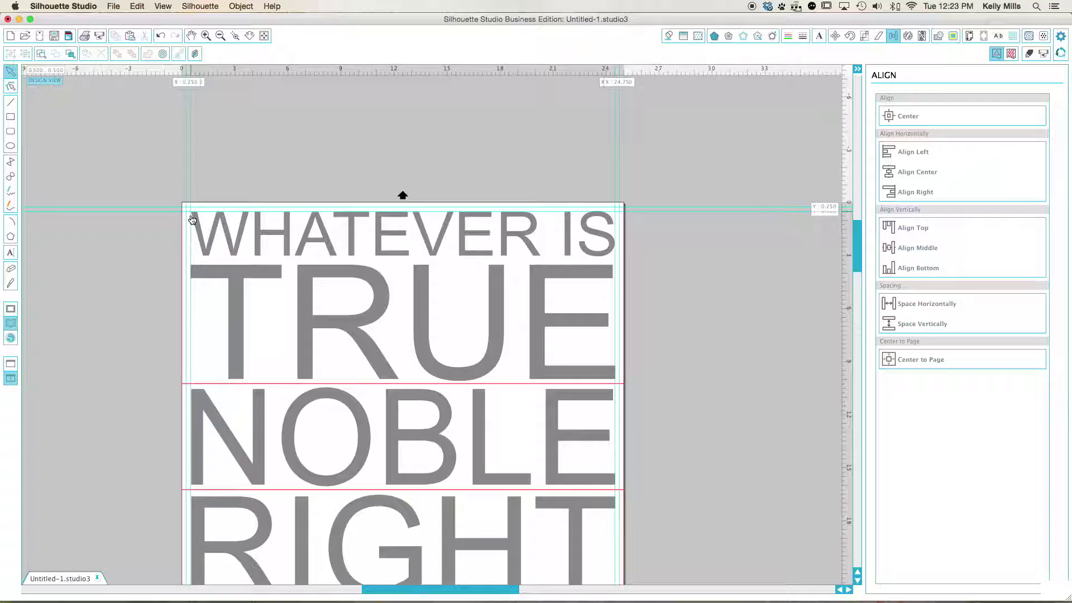
{"action": "scroll", "coordinate": [182, 342], "scroll_direction": "down", "scroll_amount": 2}
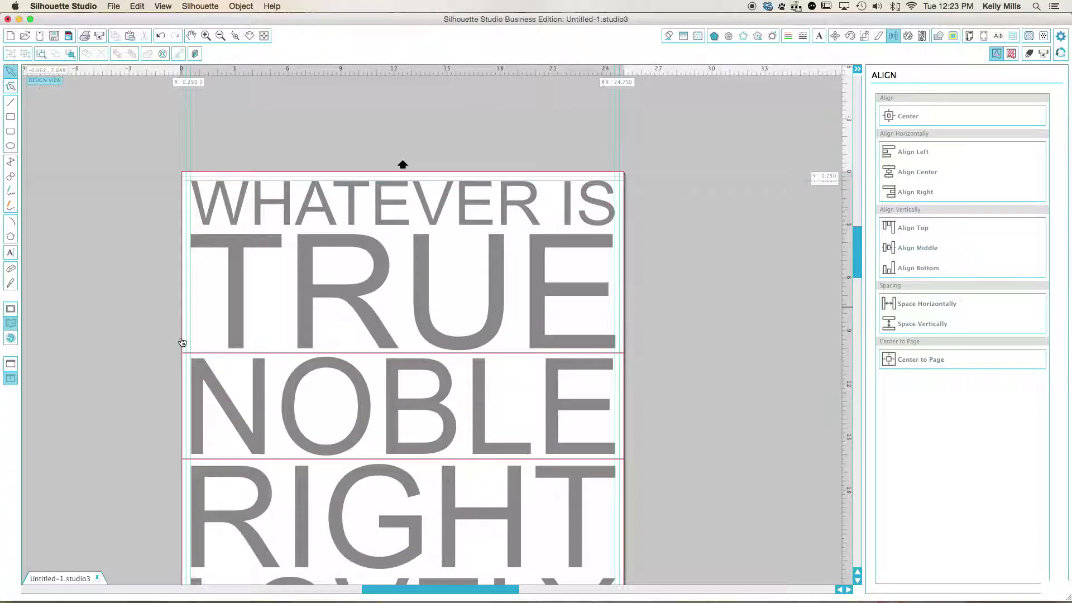
{"action": "scroll", "coordinate": [258, 207], "scroll_direction": "down", "scroll_amount": 1}
{"action": "scroll", "coordinate": [258, 207], "scroll_direction": "down", "scroll_amount": 3}
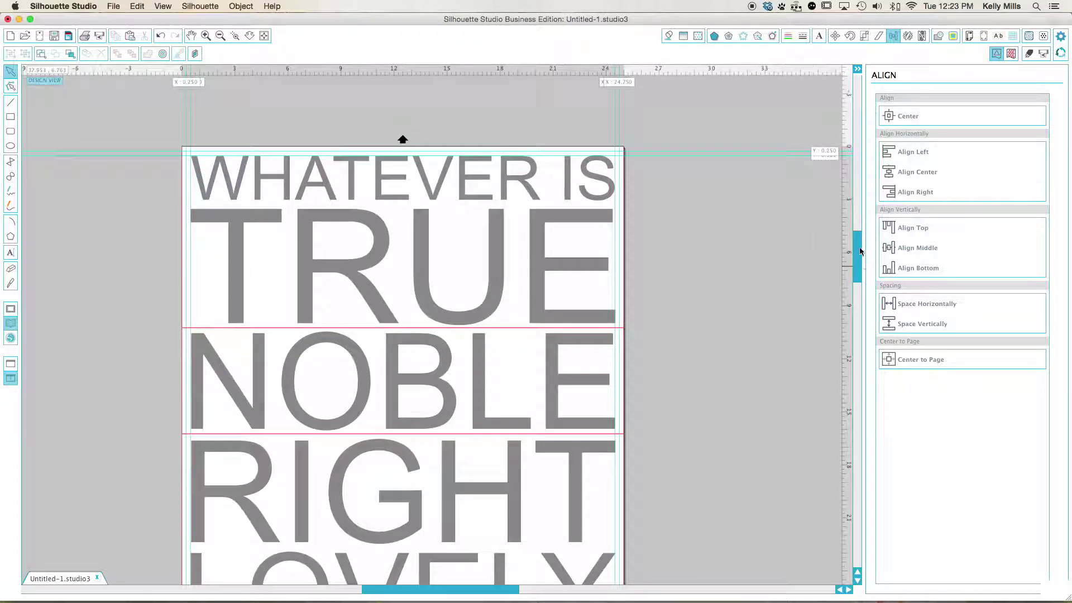
{"action": "mouse_move", "coordinate": [861, 251]}
{"action": "left_mouse_down"}
{"action": "mouse_move", "coordinate": [854, 342]}
{"action": "mouse_move", "coordinate": [850, 198]}
{"action": "mouse_move", "coordinate": [850, 251]}
{"action": "left_mouse_up"}
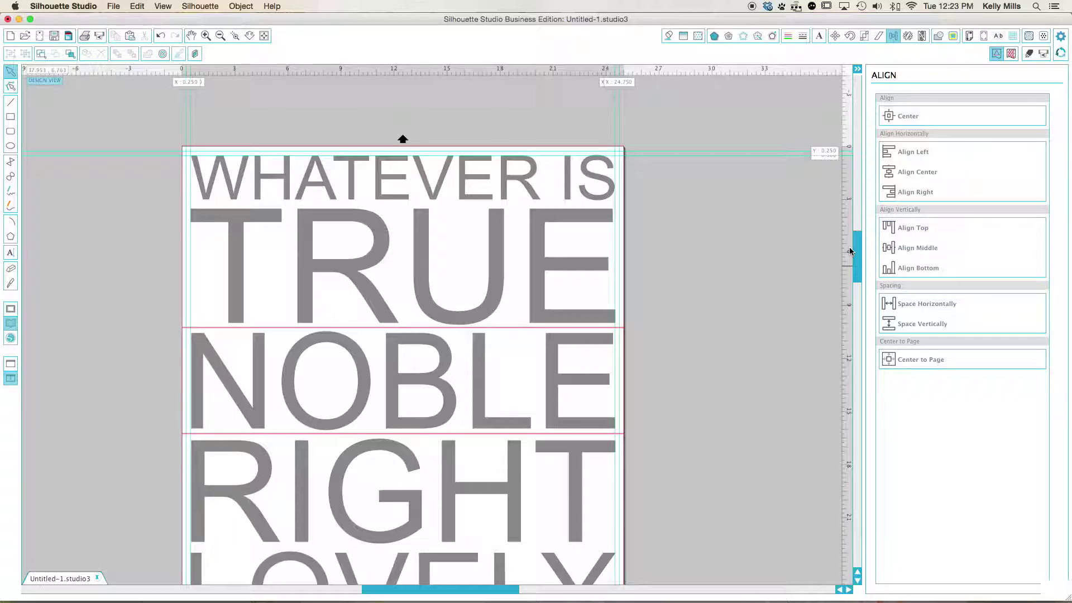
{"action": "mouse_move", "coordinate": [854, 251]}
{"action": "left_mouse_down"}
{"action": "mouse_move", "coordinate": [859, 289]}
{"action": "mouse_move", "coordinate": [859, 242]}
{"action": "mouse_move", "coordinate": [859, 257]}
{"action": "left_mouse_up"}
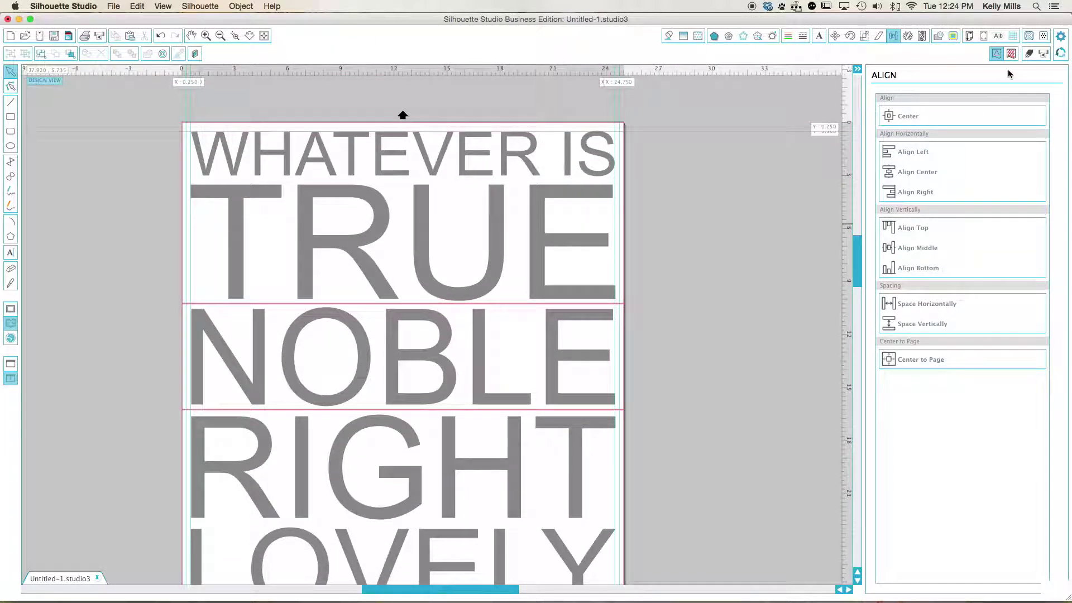
- Show the grid on the page, keeping the 1.000 in spacing with 4 divisions
{"action": "left_click", "coordinate": [1012, 38]}
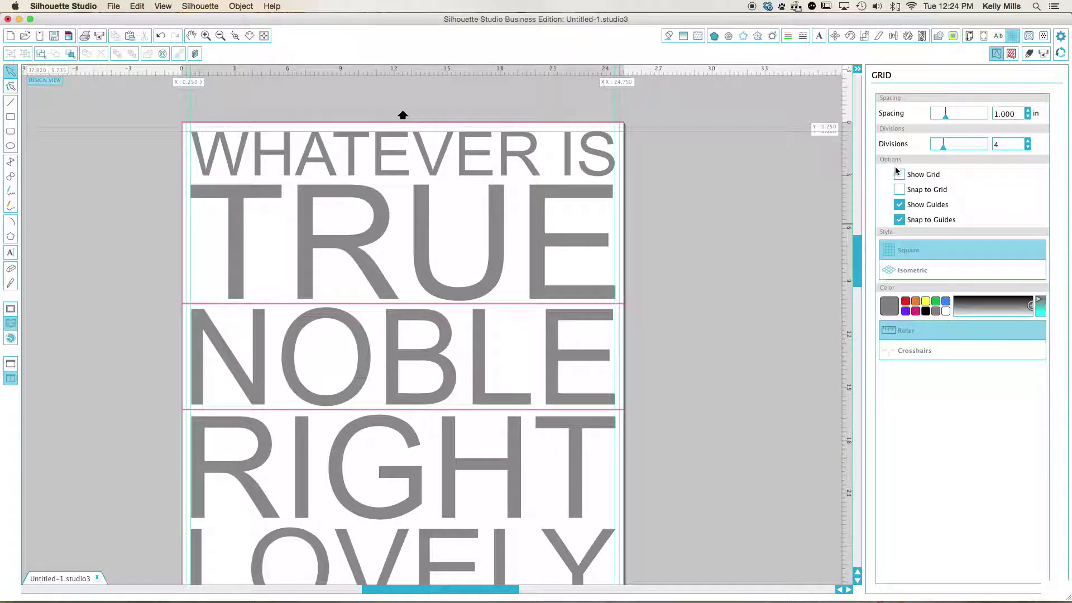
{"action": "left_click", "coordinate": [899, 178]}
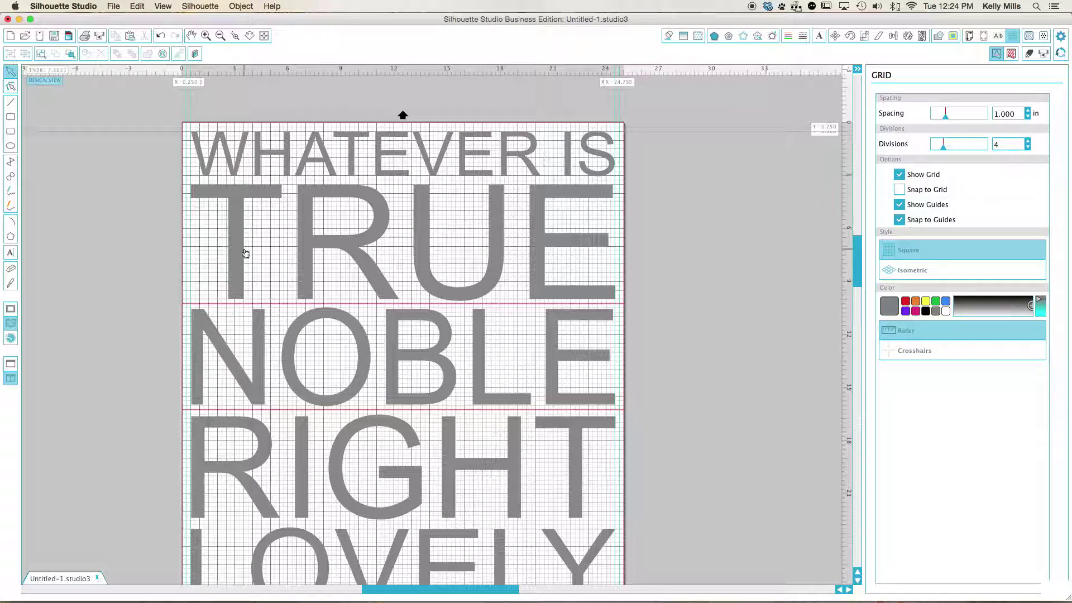
- Examine the spacing between "WHATEVER IS", "TRUE" and "NOBLE" up close, using the grid lines and the red dividing lines
{"action": "left_click", "coordinate": [205, 35]}
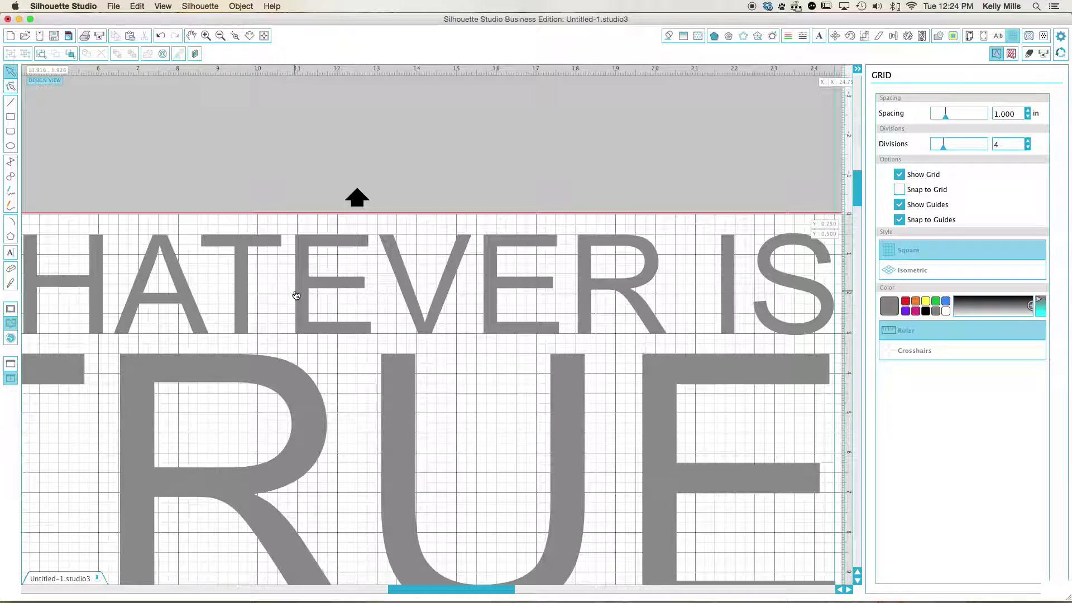
{"action": "left_click", "coordinate": [362, 332]}
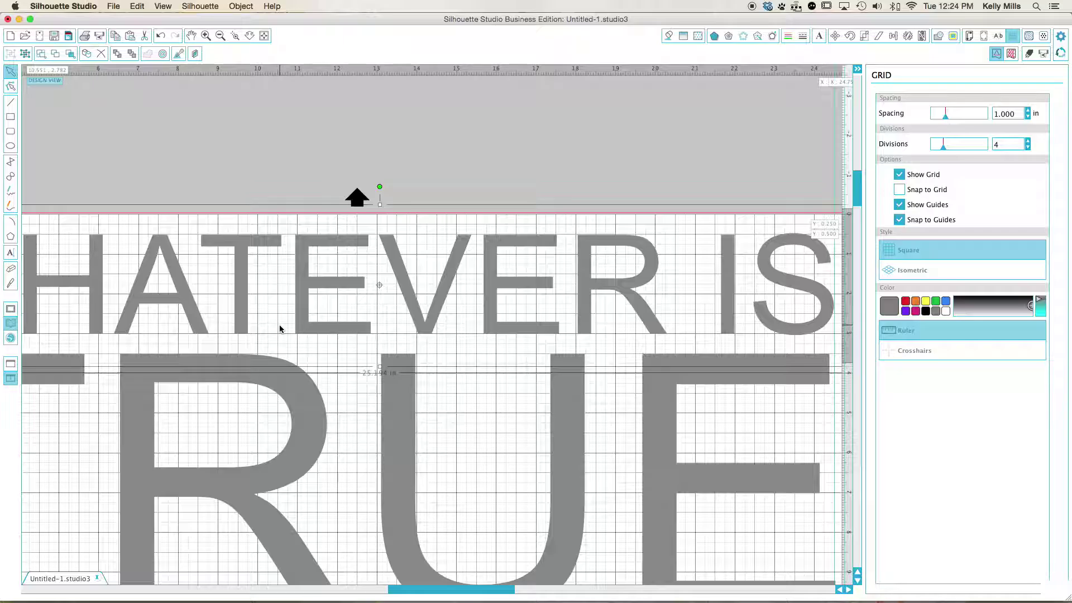
{"action": "left_click", "coordinate": [444, 177]}
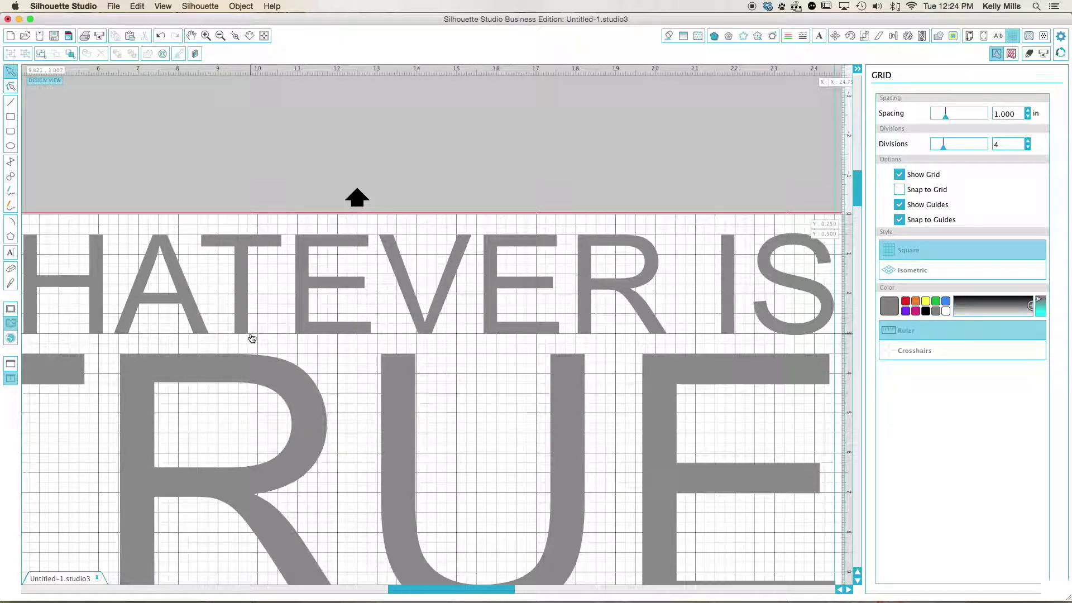
{"action": "scroll", "coordinate": [252, 338], "scroll_direction": "down", "scroll_amount": 2}
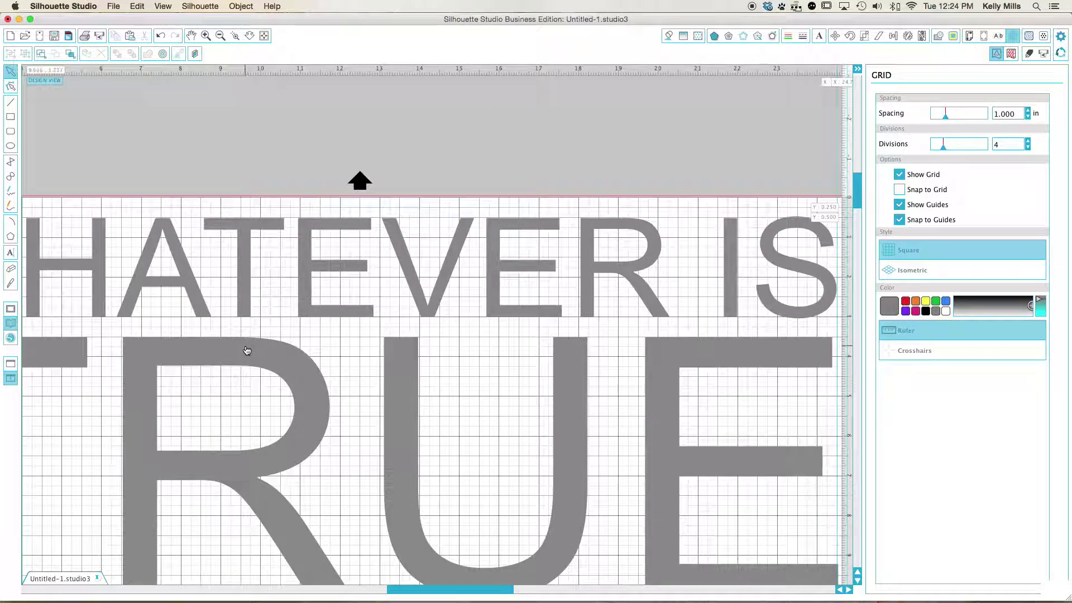
{"action": "left_click", "coordinate": [247, 350]}
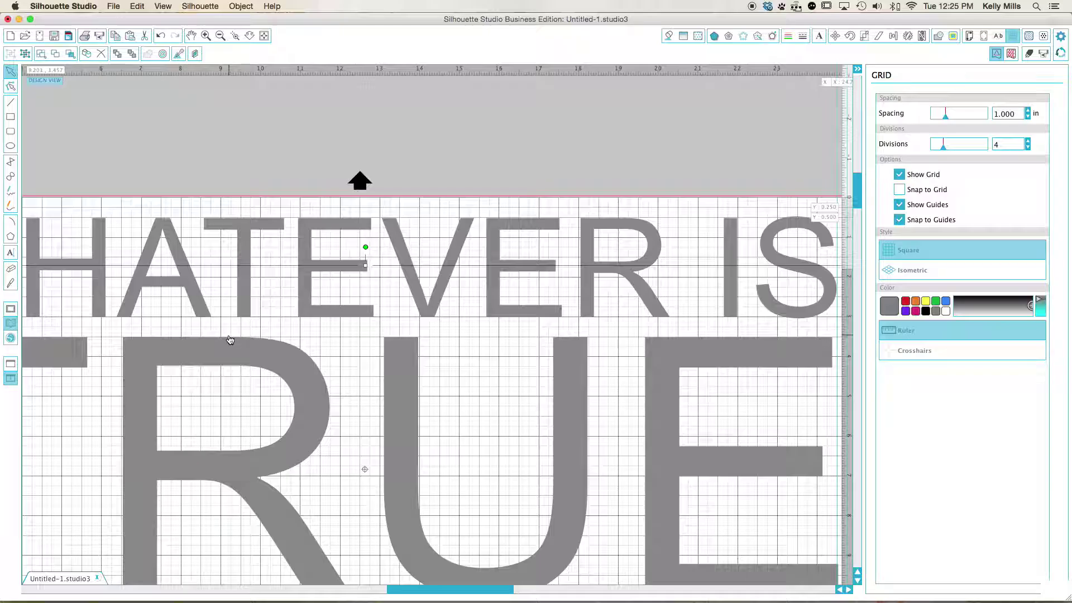
{"action": "scroll", "coordinate": [230, 339], "scroll_direction": "down", "scroll_amount": 5}
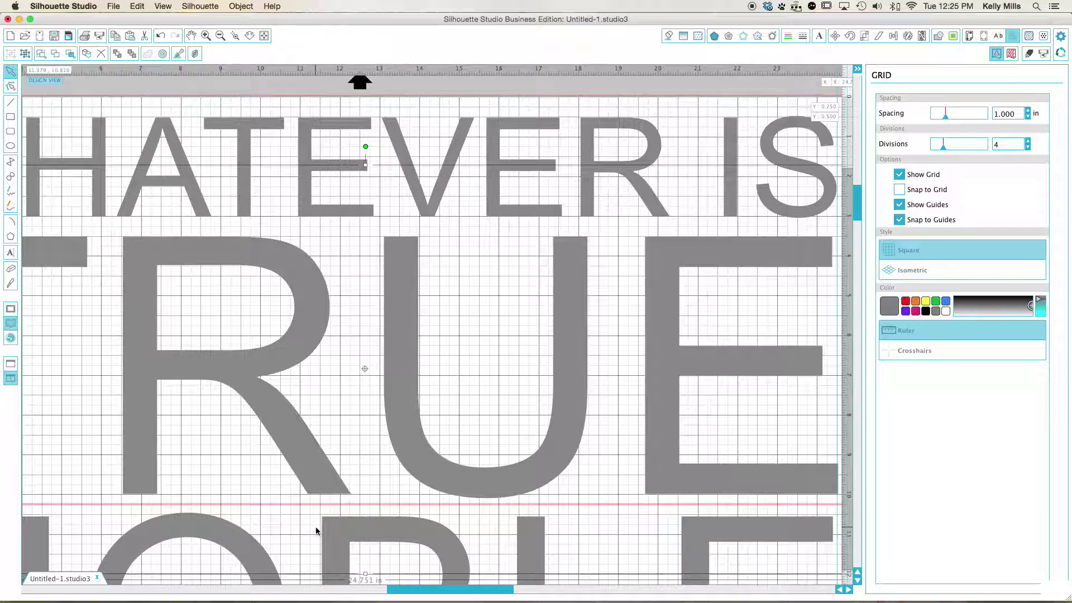
{"action": "scroll", "coordinate": [318, 522], "scroll_direction": "down", "scroll_amount": 1}
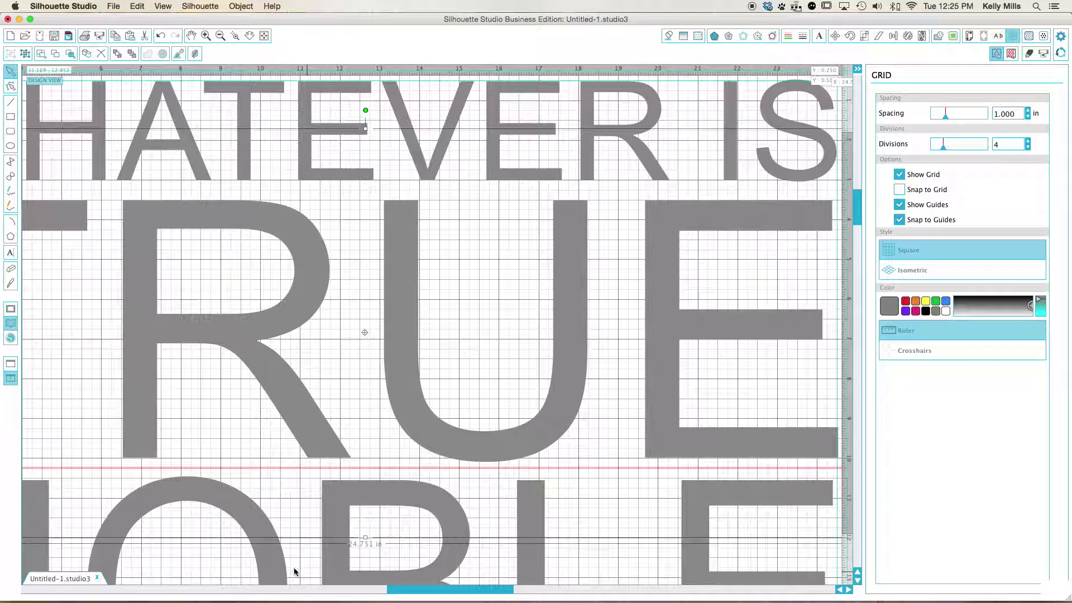
{"action": "scroll", "coordinate": [344, 392], "scroll_direction": "down", "scroll_amount": 3}
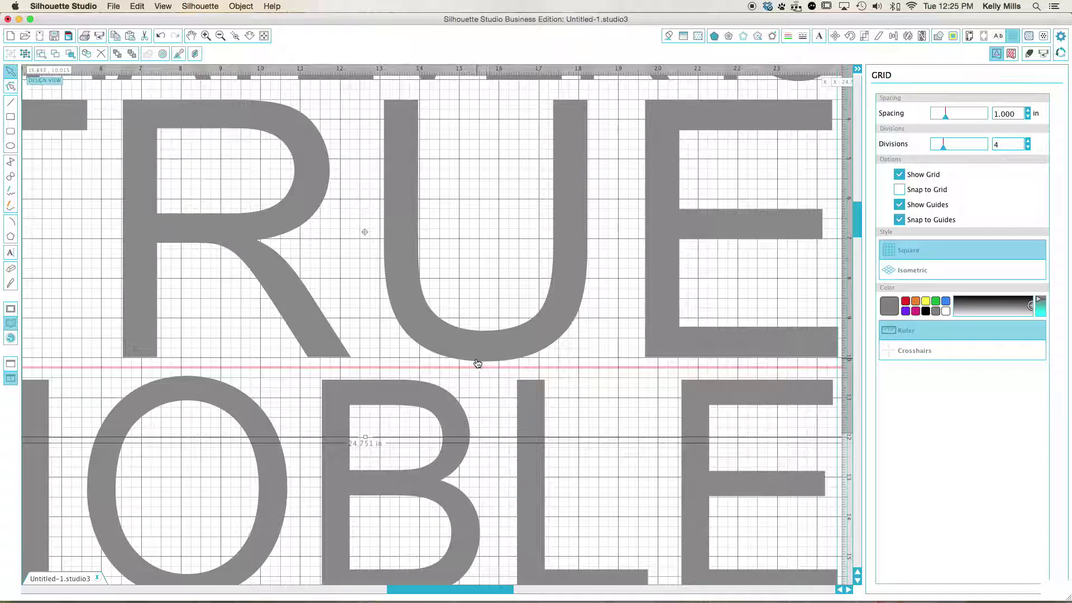
{"action": "scroll", "coordinate": [483, 364], "scroll_direction": "down", "scroll_amount": 2}
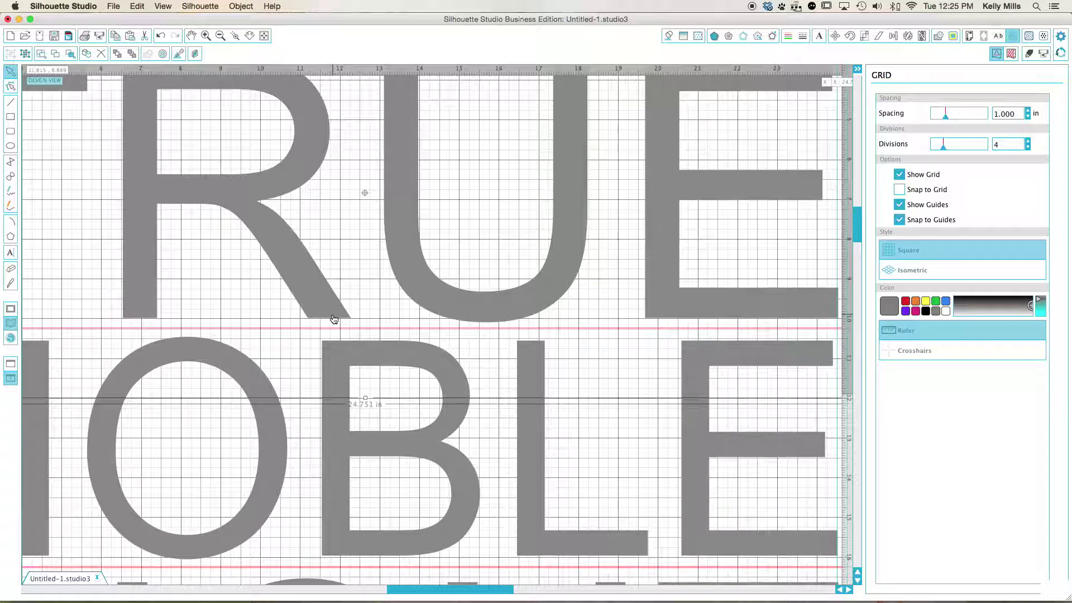
{"action": "scroll", "coordinate": [300, 429], "scroll_direction": "down", "scroll_amount": 2}
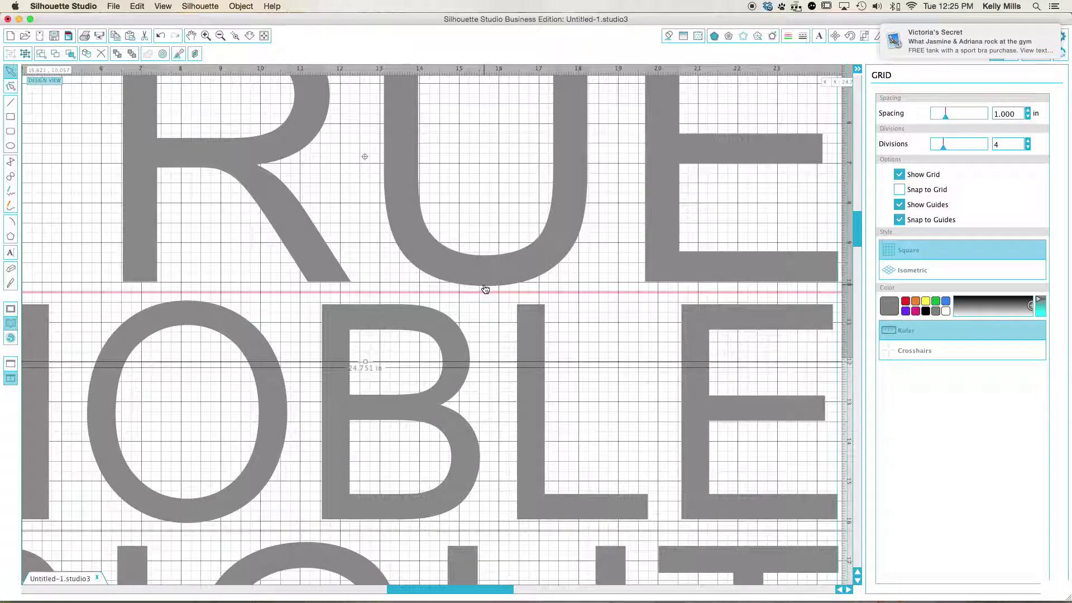
{"action": "scroll", "coordinate": [486, 289], "scroll_direction": "down", "scroll_amount": 2}
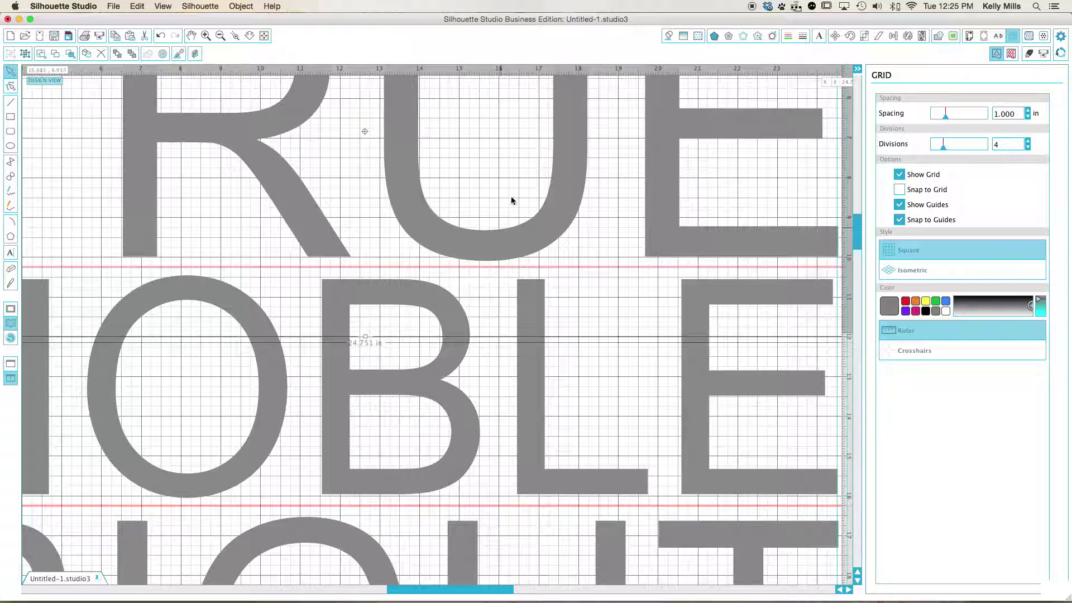
- Draw a rectangle about 11.8 in wide and 2.2 in tall above the page's upper-left corner
{"action": "left_click", "coordinate": [220, 36]}
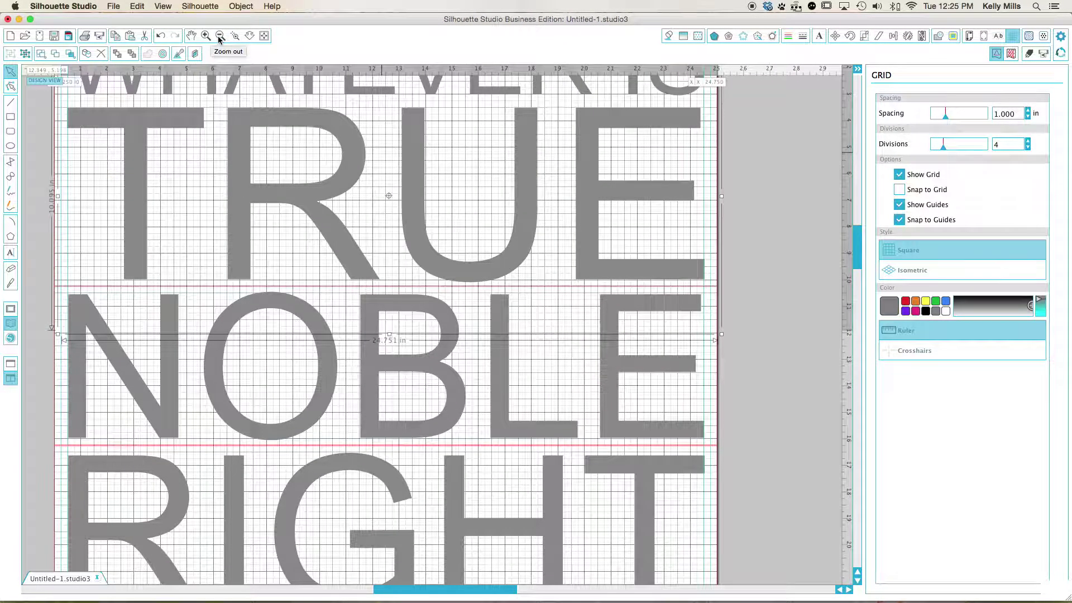
{"action": "left_click", "coordinate": [220, 36]}
{"action": "scroll", "coordinate": [132, 222], "scroll_direction": "up", "scroll_amount": 2}
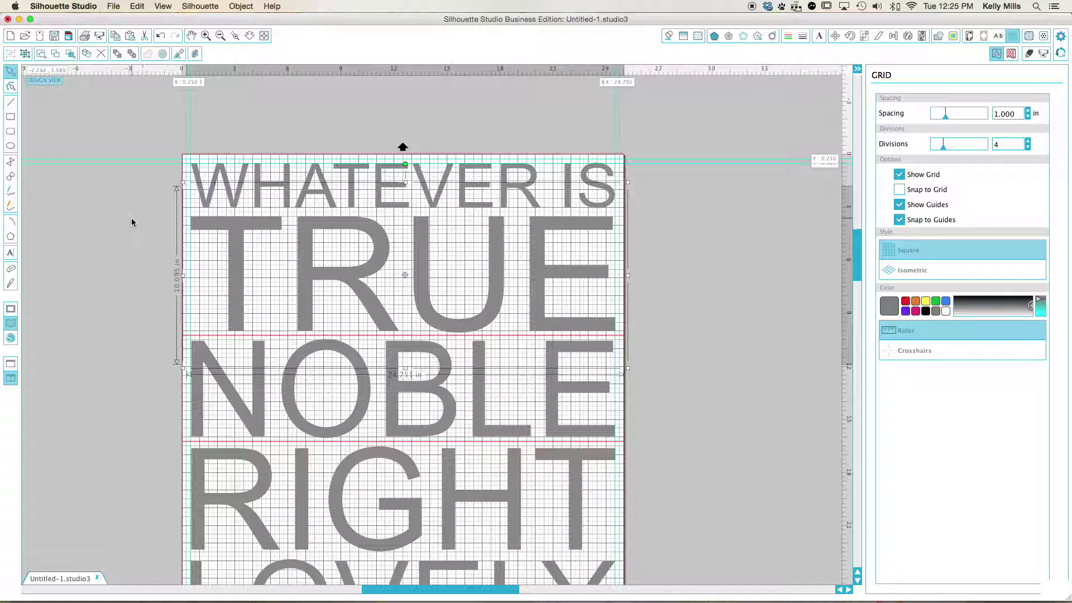
{"action": "left_click", "coordinate": [133, 222]}
{"action": "left_click", "coordinate": [11, 120]}
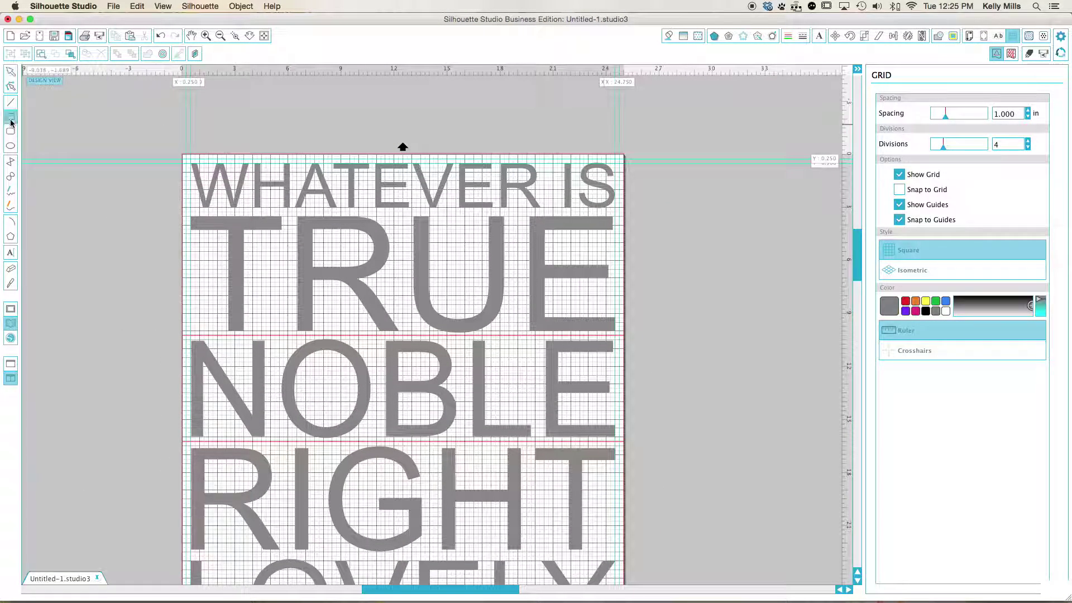
{"action": "left_click_drag", "start_coordinate": [77, 96], "coordinate": [286, 135]}
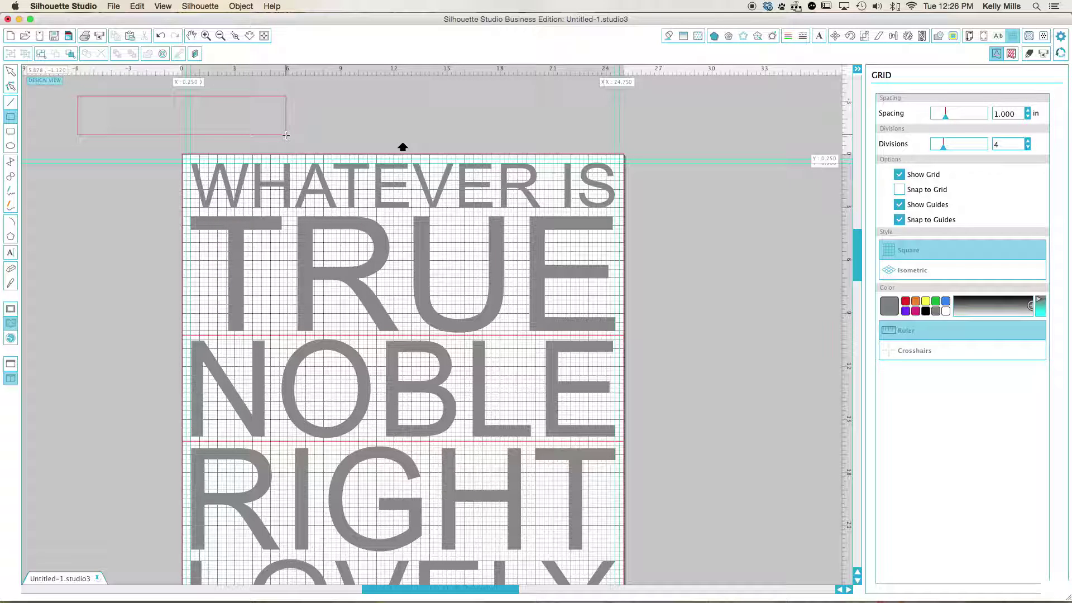
{"action": "left_click", "coordinate": [10, 71]}
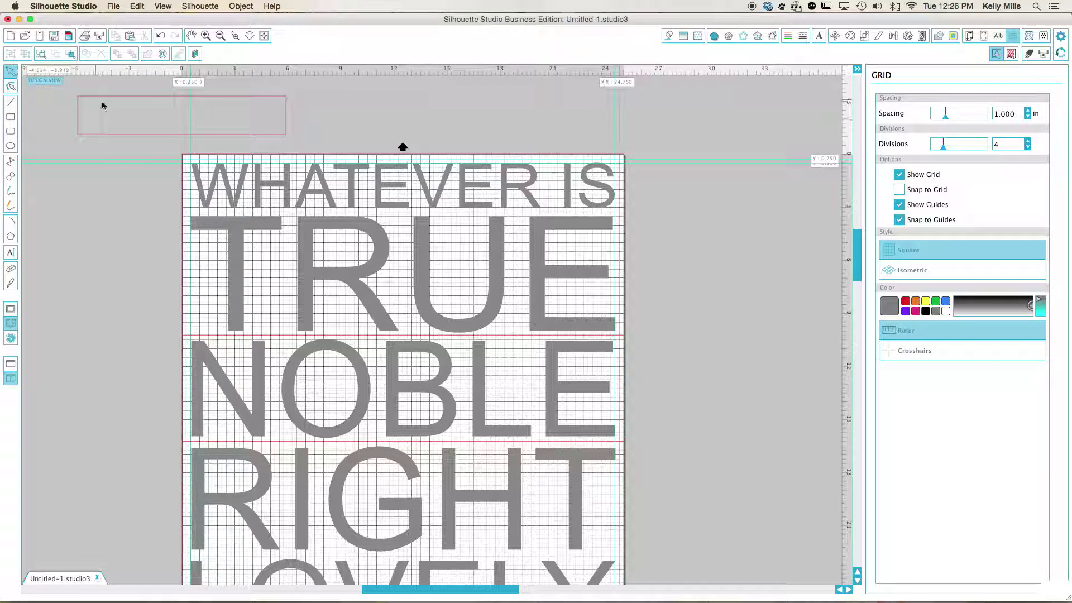
- Move the rectangle's upper edge onto the page's upper edge and stretch it down to the red line below "TRUE", about 10.3 in tall
{"action": "left_click", "coordinate": [107, 98]}
{"action": "left_click_drag", "start_coordinate": [106, 98], "coordinate": [119, 157]}
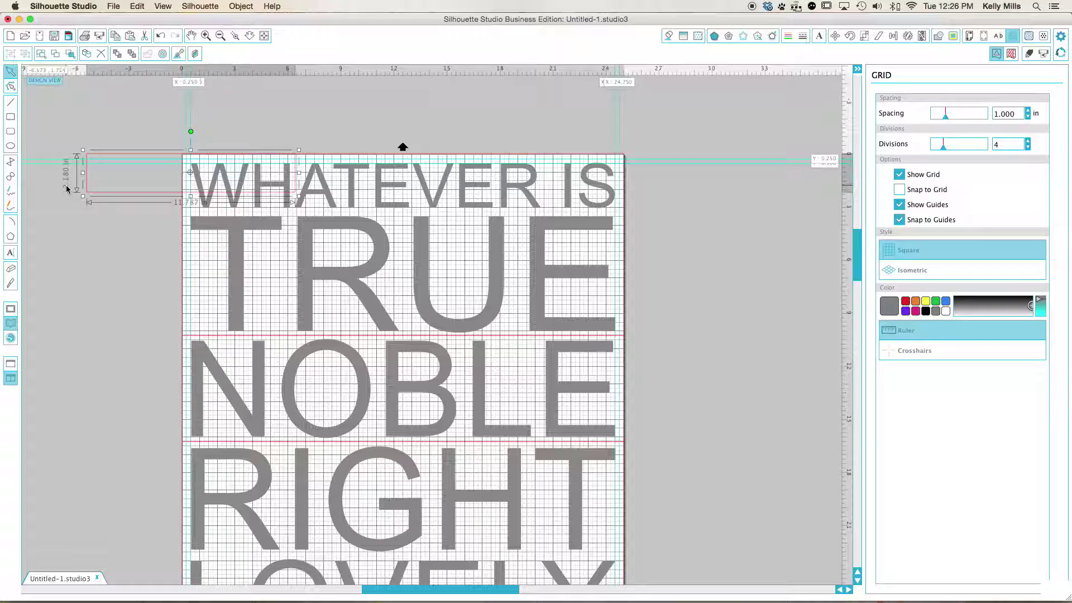
{"action": "left_click_drag", "start_coordinate": [191, 220], "coordinate": [188, 339]}
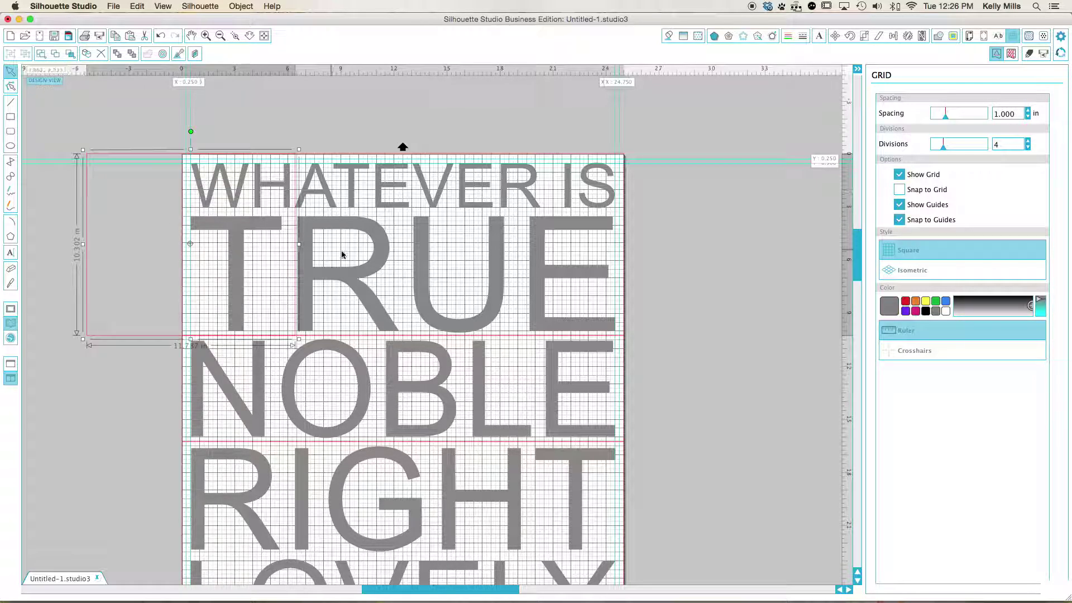
- Delete the measuring rectangle beside "TRUE" and select the page-wide section rectangle around "WHATEVER IS" and "TRUE"
{"action": "left_click_drag", "start_coordinate": [300, 245], "coordinate": [565, 263]}
{"action": "key", "text": "Delete"}
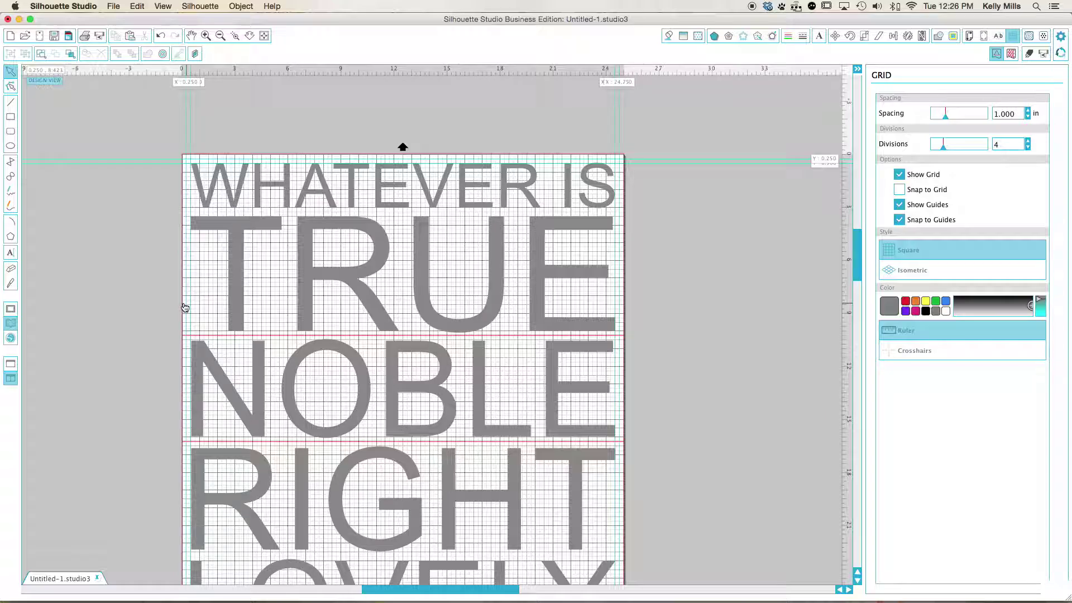
{"action": "left_click", "coordinate": [255, 158]}
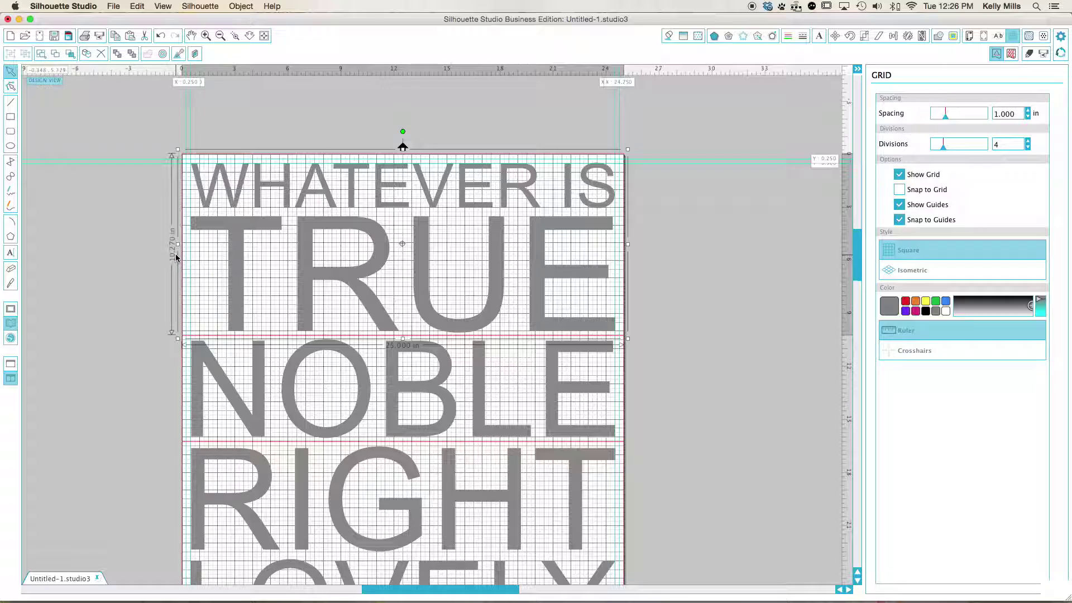
{"action": "left_click", "coordinate": [304, 426]}
{"action": "key", "text": "Delete"}
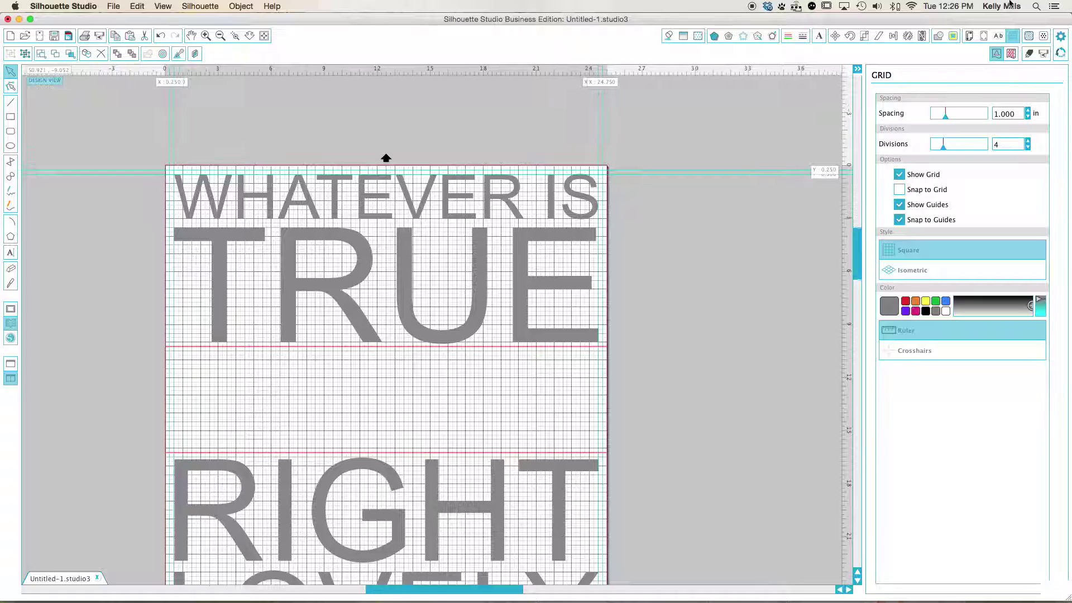
{"action": "left_click", "coordinate": [987, 6]}
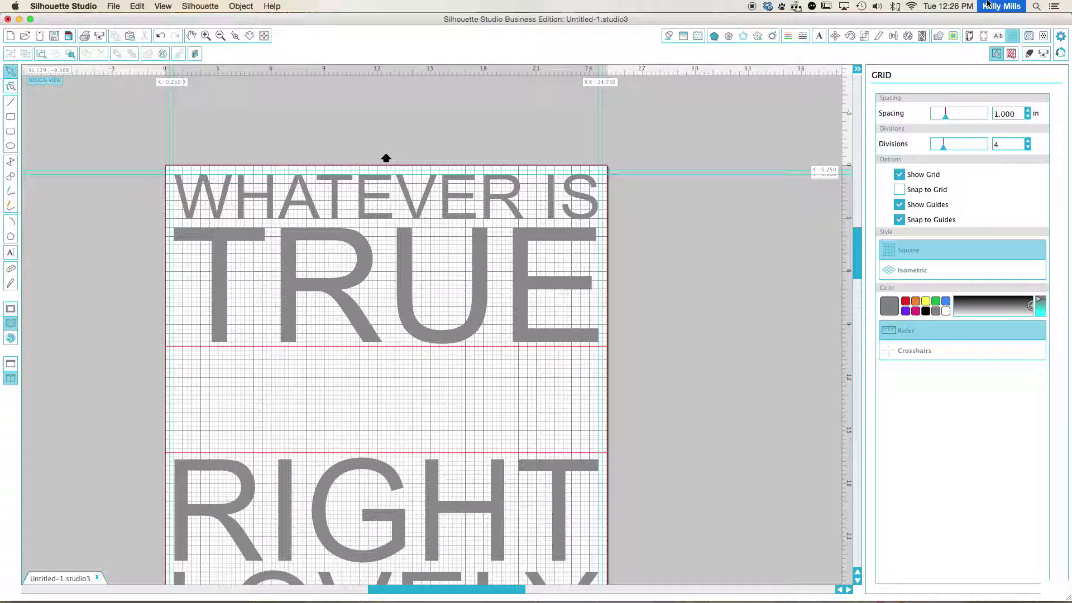
{"action": "left_click", "coordinate": [776, 235]}
{"action": "key", "text": "super+z"}
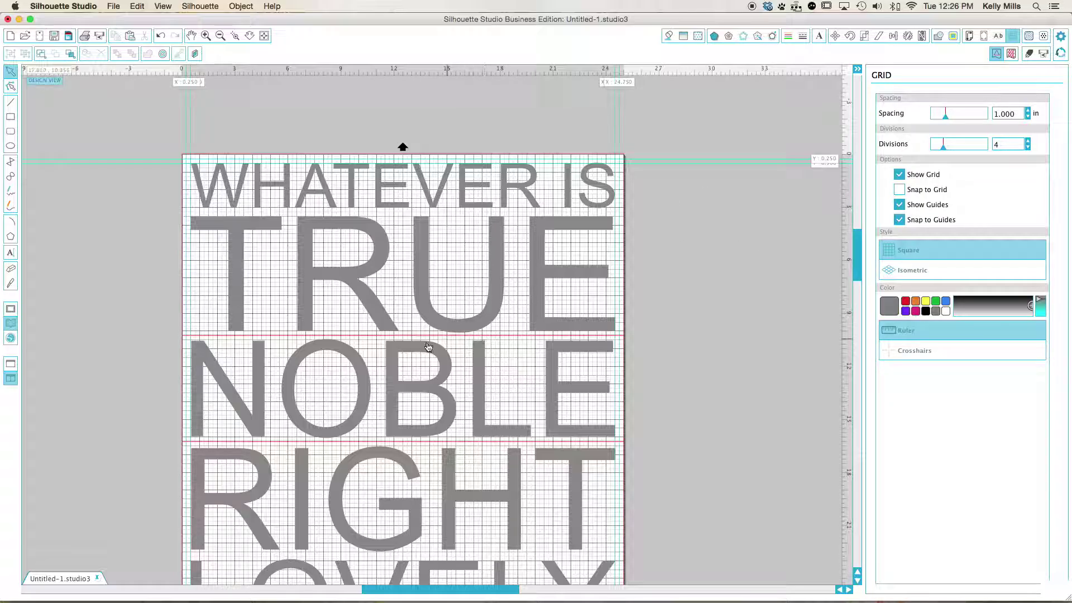
- Select the section rectangle around "WHATEVER IS" and "TRUE" and check its width and height in the Scale settings
{"action": "left_click", "coordinate": [273, 157]}
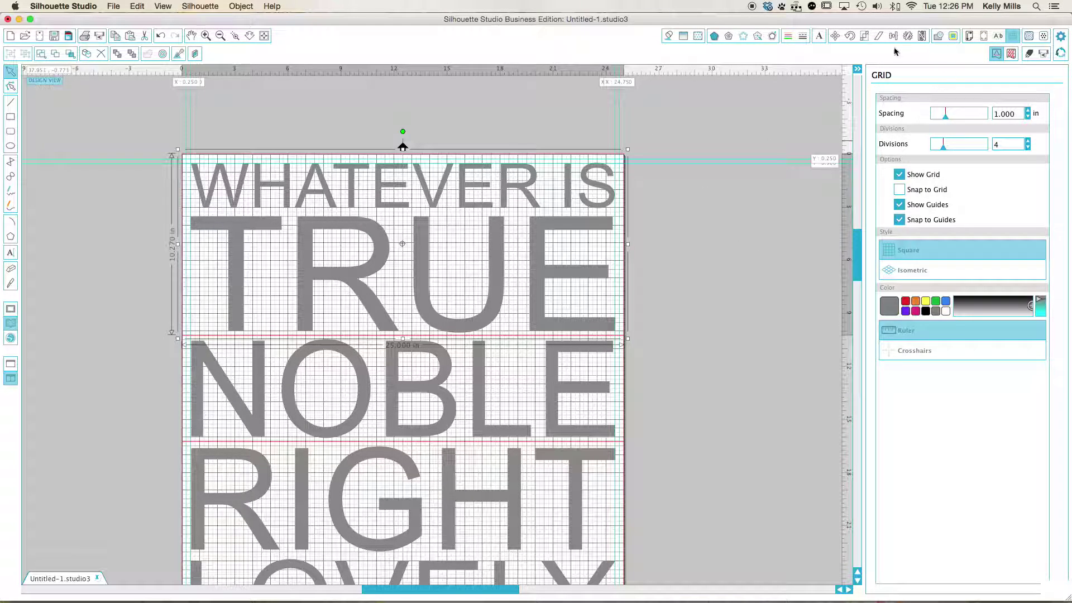
{"action": "left_click", "coordinate": [866, 37]}
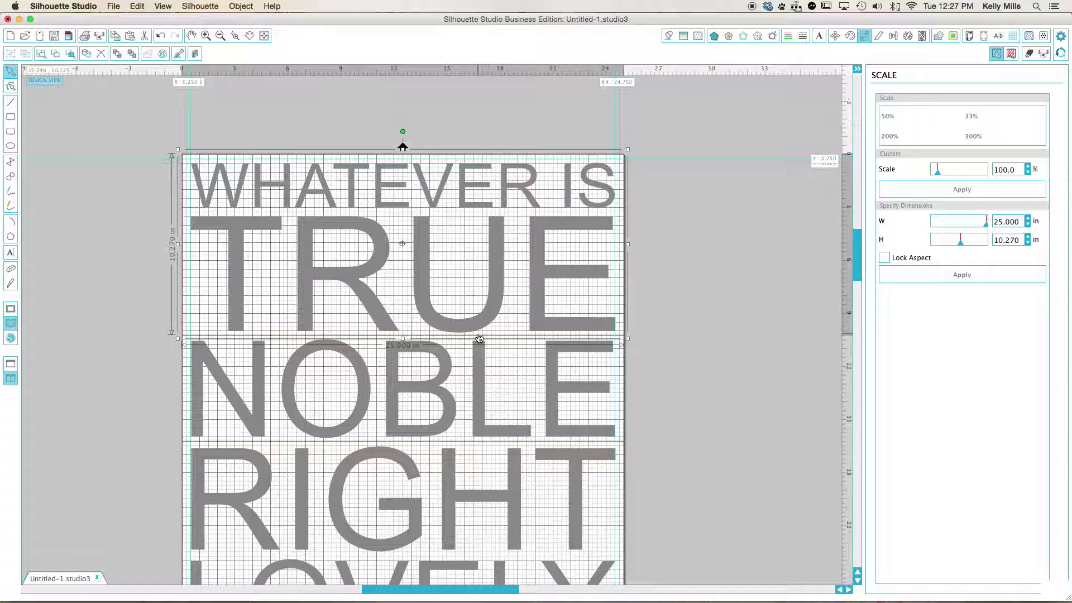
{"action": "scroll", "coordinate": [479, 337], "scroll_direction": "down", "scroll_amount": 1}
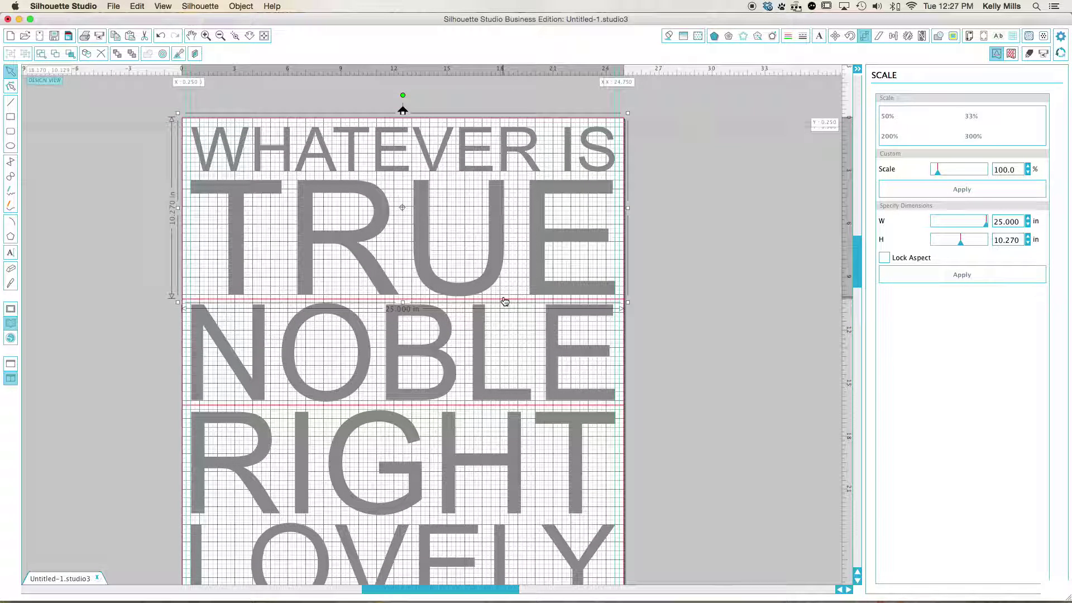
- Place a copy of the 25 in wide rectangle beside the page with its upper edge on the red line below "TRUE"
{"action": "left_click_drag", "start_coordinate": [507, 302], "coordinate": [772, 309]}
{"action": "key", "text": "super+z"}
{"action": "left_click_drag", "start_coordinate": [614, 184], "coordinate": [866, 181]}
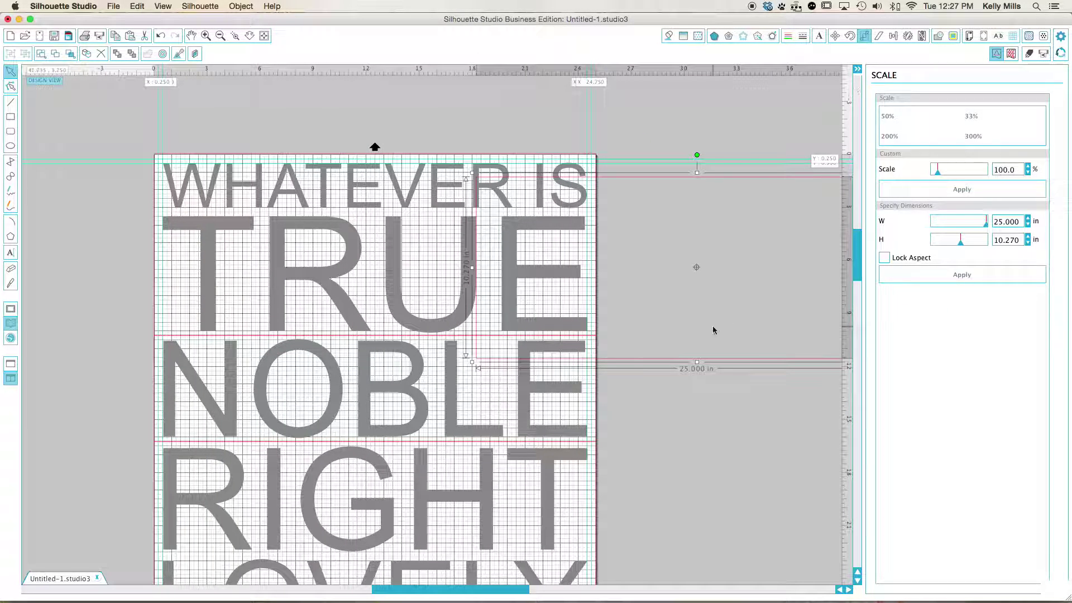
{"action": "left_click_drag", "start_coordinate": [697, 363], "coordinate": [855, 486]}
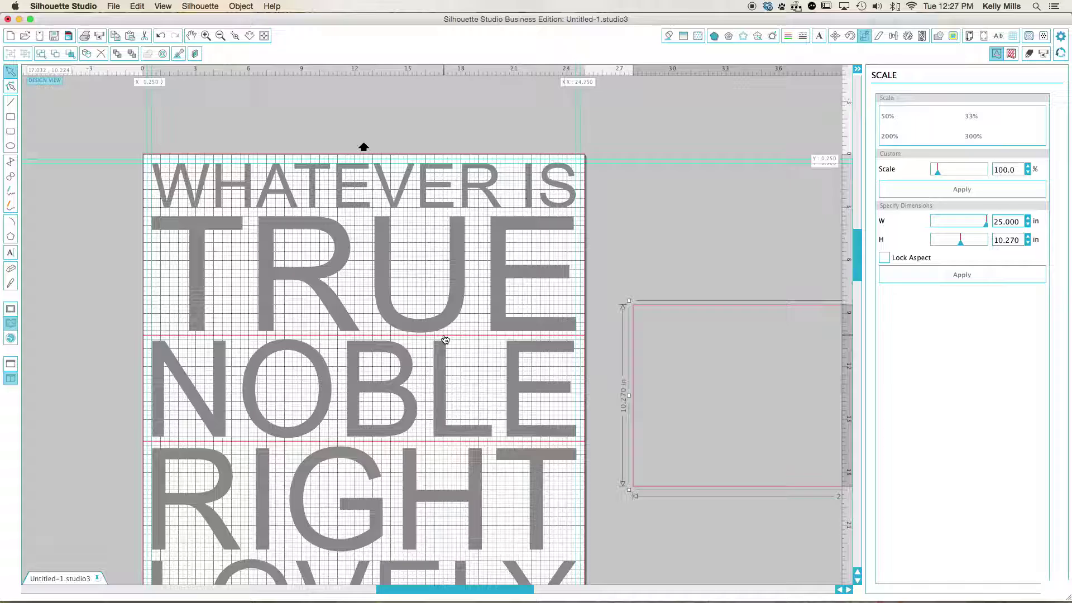
{"action": "left_click_drag", "start_coordinate": [634, 354], "coordinate": [625, 376]}
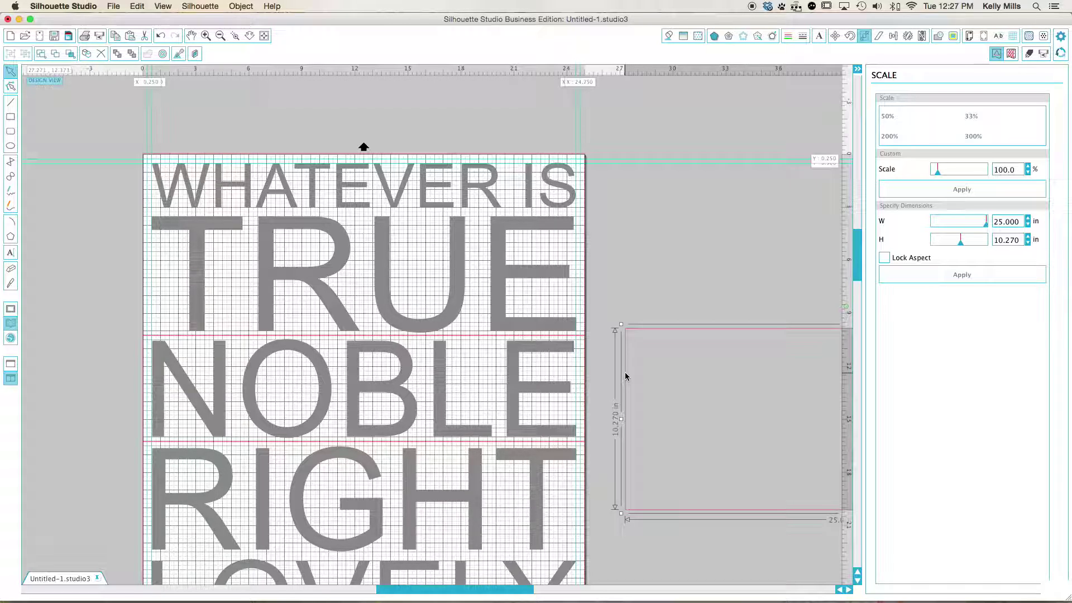
{"action": "left_click_drag", "start_coordinate": [627, 377], "coordinate": [580, 384]}
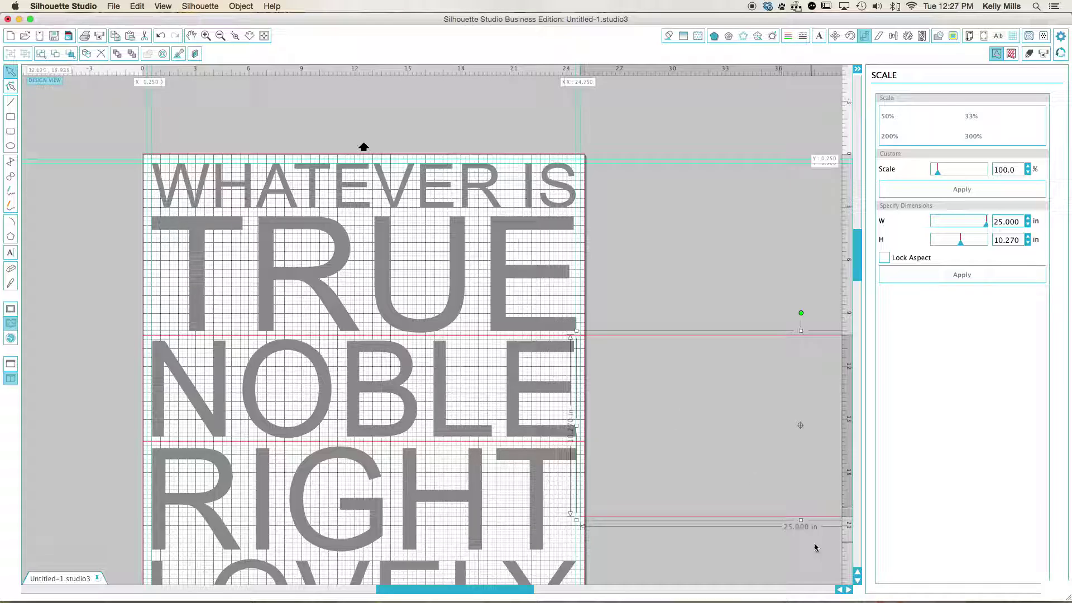
- Shorten the copy to the red line below "NOBLE", about 6 in tall, and delete it
{"action": "left_click_drag", "start_coordinate": [802, 521], "coordinate": [797, 448]}
{"action": "left_click", "coordinate": [797, 447]}
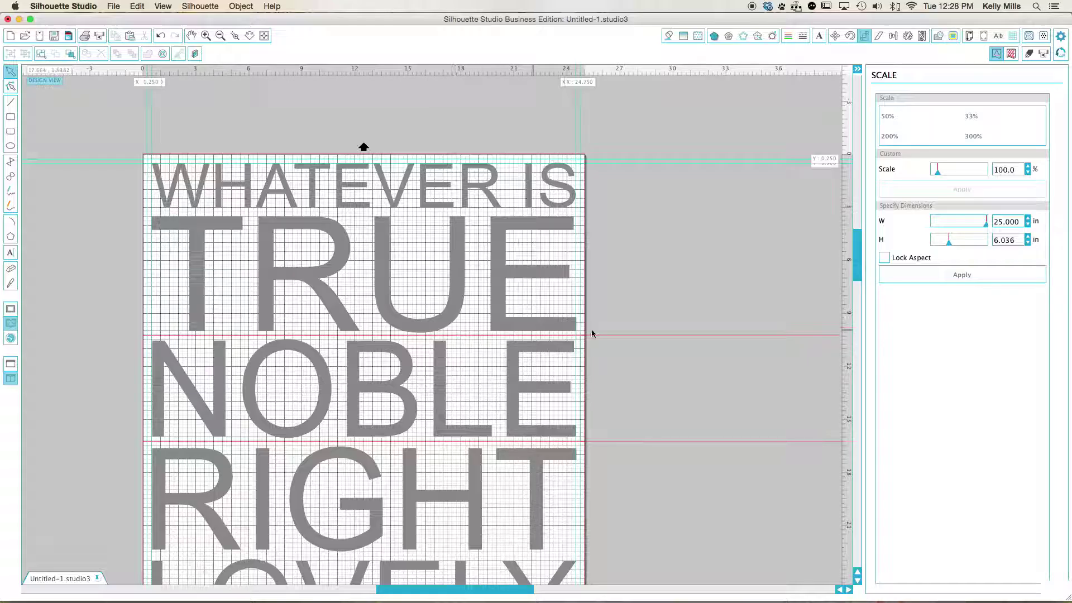
{"action": "left_click", "coordinate": [652, 338]}
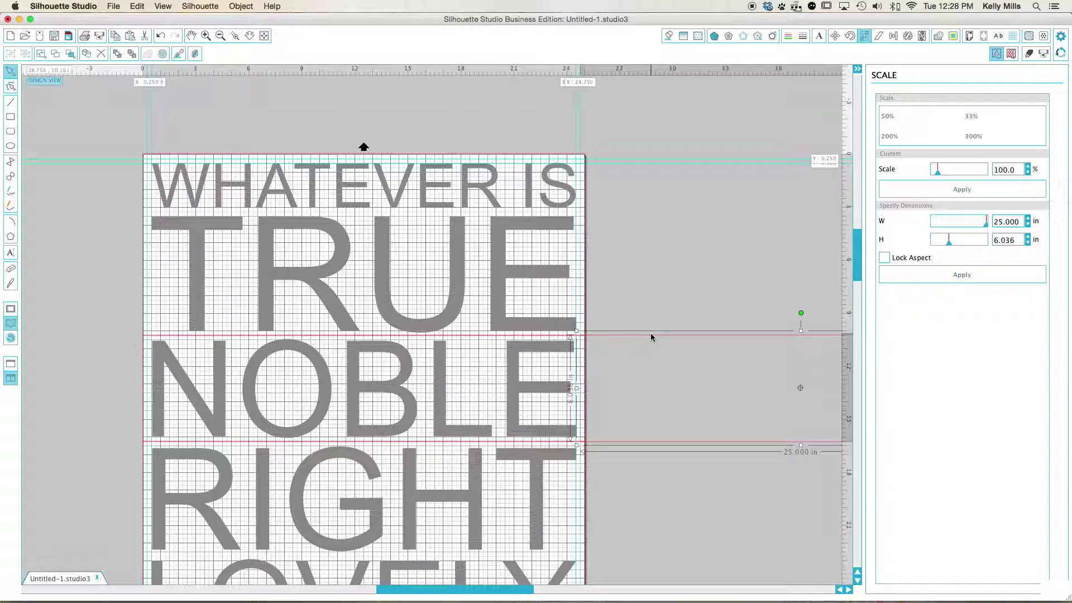
{"action": "left_click", "coordinate": [681, 111]}
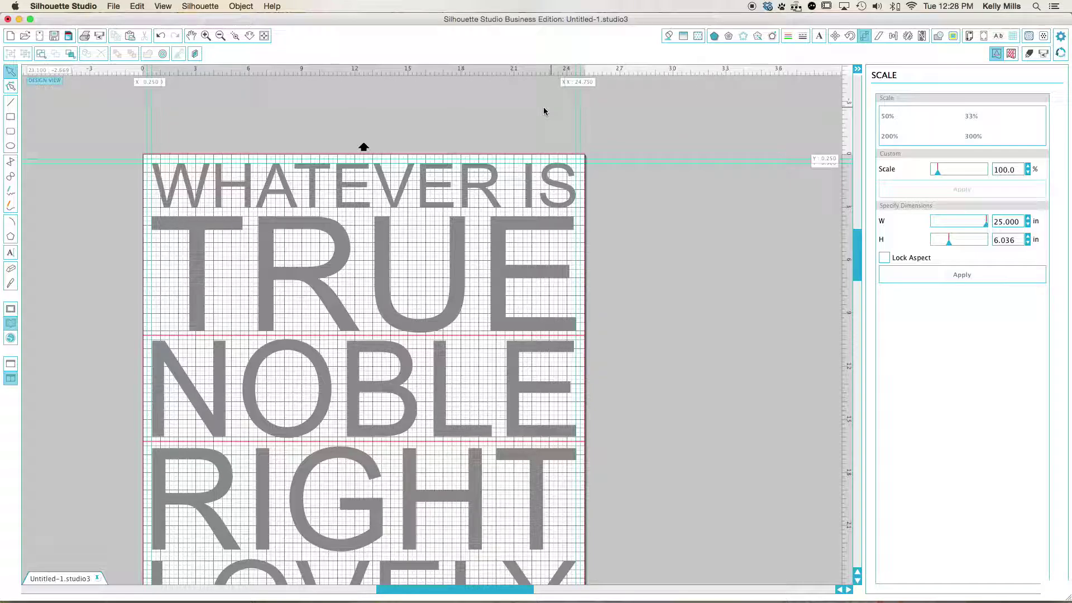
- Check the heights of the section rectangles around "WHATEVER IS" and "TRUE" and around "RIGHT" and "LOVELY"
{"action": "left_click", "coordinate": [587, 184]}
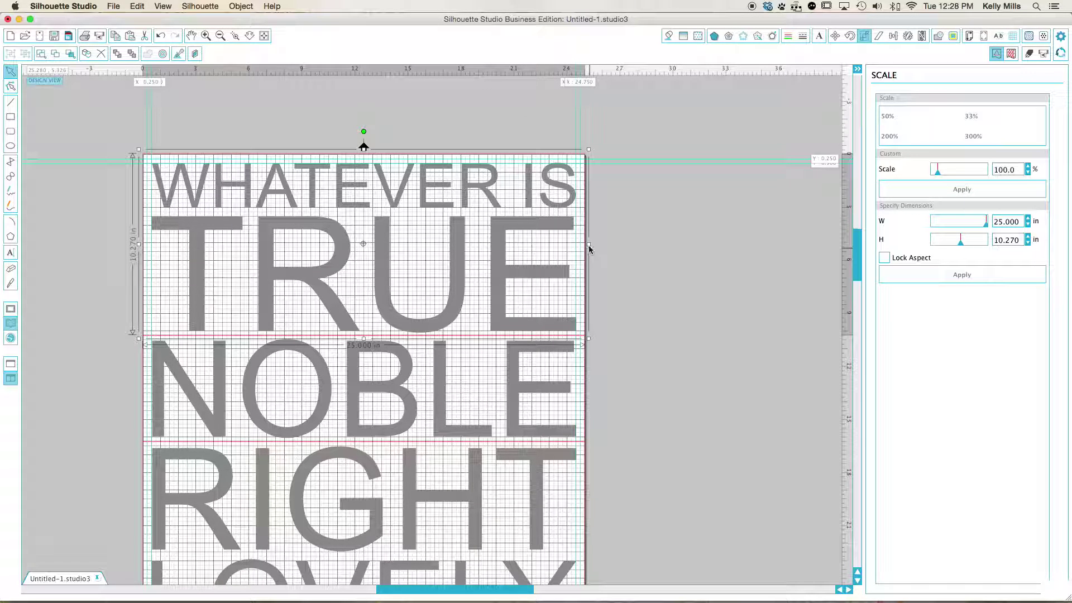
{"action": "left_click", "coordinate": [630, 241]}
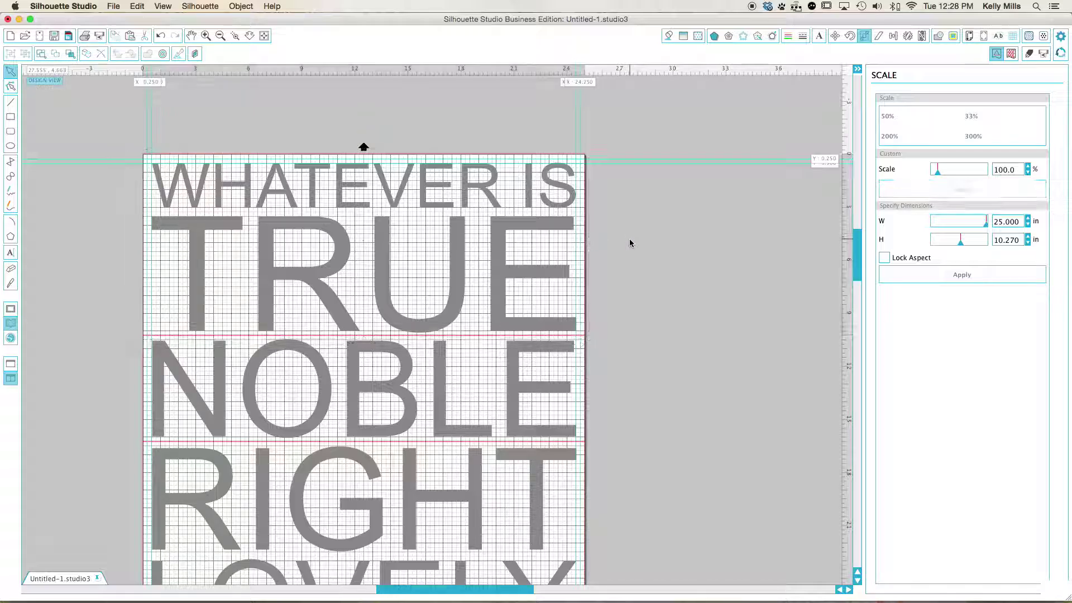
{"action": "scroll", "coordinate": [630, 241], "scroll_direction": "down", "scroll_amount": 3}
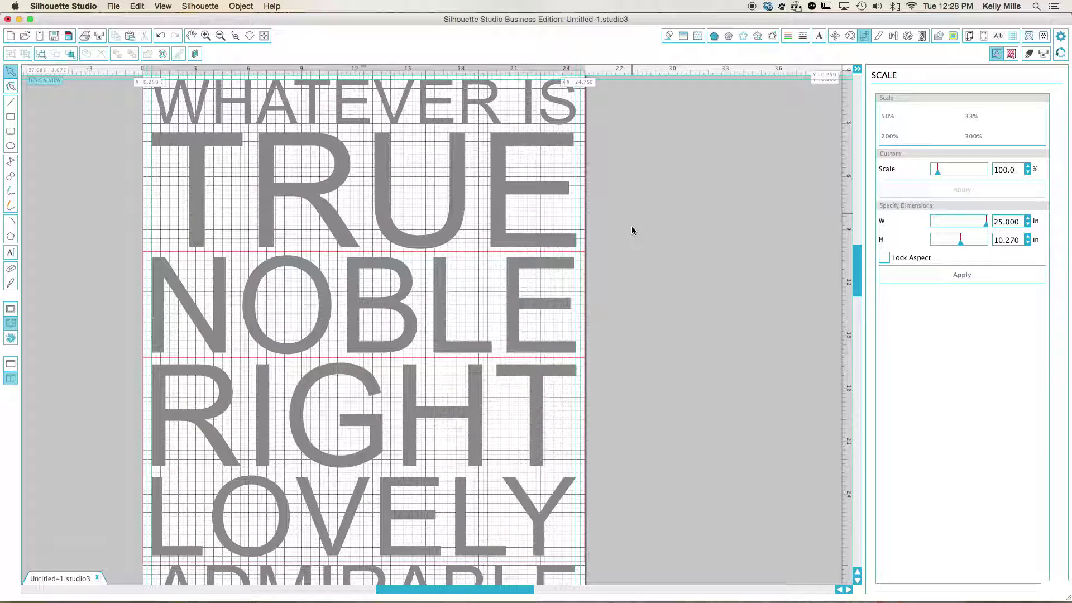
{"action": "left_click", "coordinate": [435, 360]}
{"action": "left_click", "coordinate": [698, 353]}
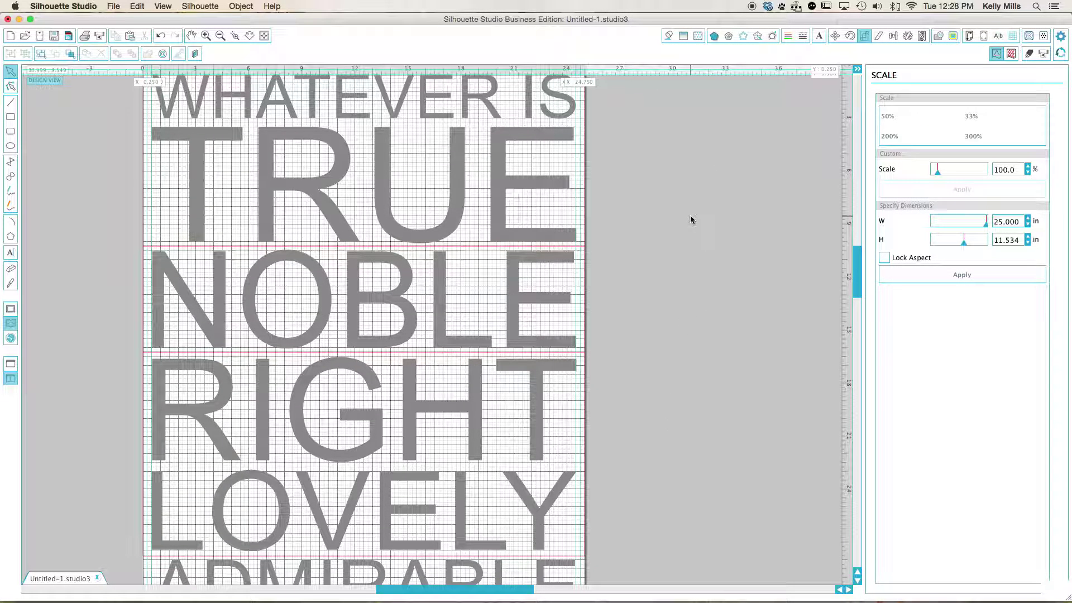
- Copy the "RIGHT" and "LOVELY" rectangle directly below itself and shorten it to just under "EXCELLENT", about 10 in tall
{"action": "scroll", "coordinate": [690, 215], "scroll_direction": "down", "scroll_amount": 3}
{"action": "scroll", "coordinate": [836, 270], "scroll_direction": "down", "scroll_amount": 6}
{"action": "left_click", "coordinate": [528, 176]}
{"action": "left_click", "coordinate": [528, 175]}
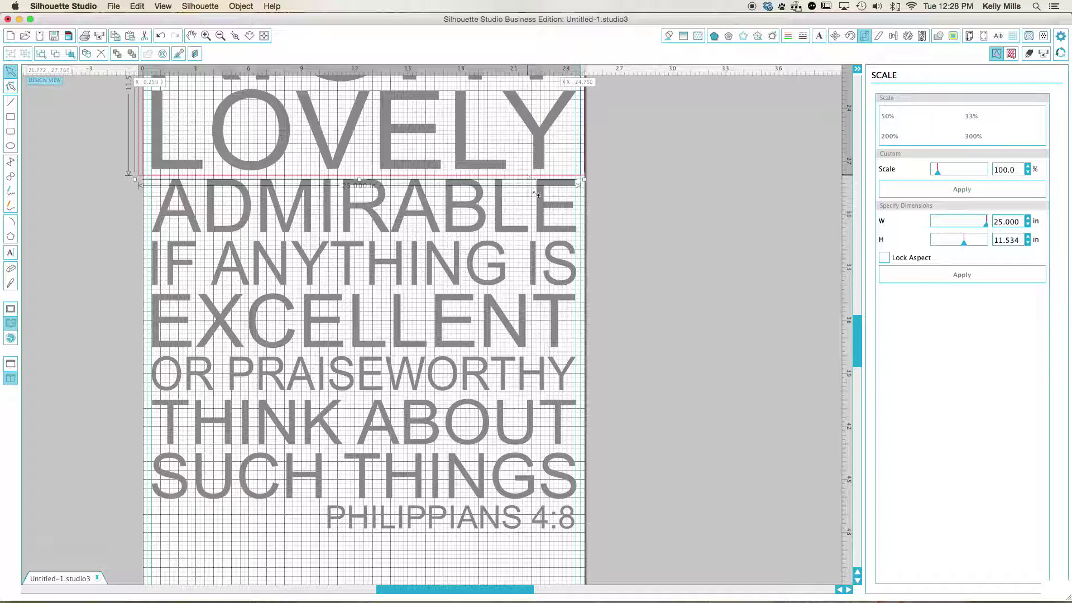
{"action": "left_click_drag", "start_coordinate": [532, 386], "coordinate": [529, 382]}
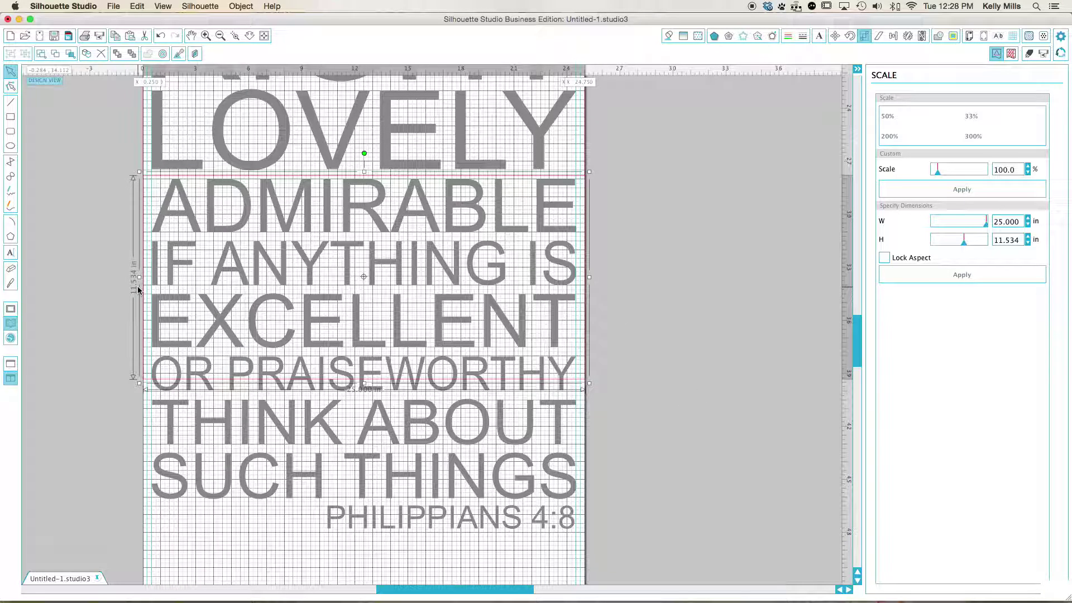
{"action": "left_click_drag", "start_coordinate": [364, 384], "coordinate": [364, 356]}
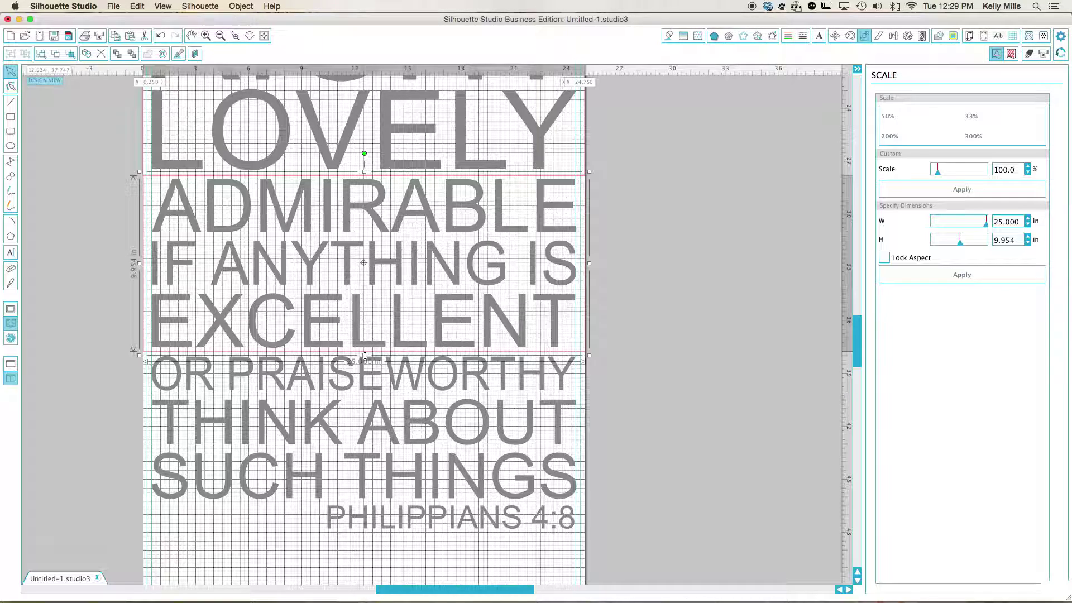
{"action": "left_click", "coordinate": [678, 361]}
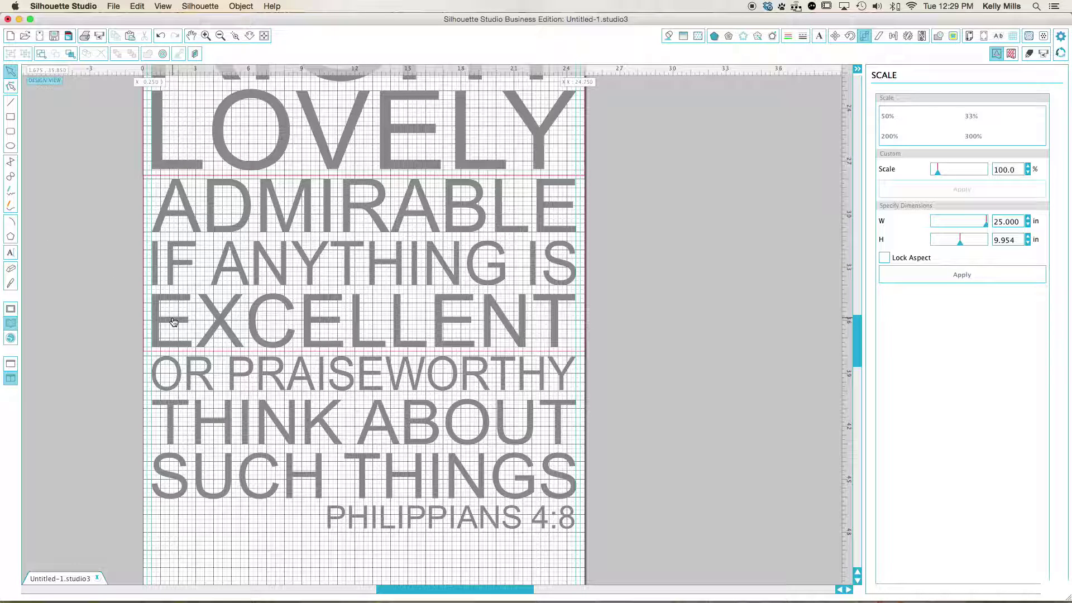
- Copy that rectangle directly below "EXCELLENT" and adjust its lower edge to just under "PHILIPPIANS 4:8", about 10.8 in tall
{"action": "left_click", "coordinate": [152, 354]}
{"action": "left_click", "coordinate": [153, 375]}
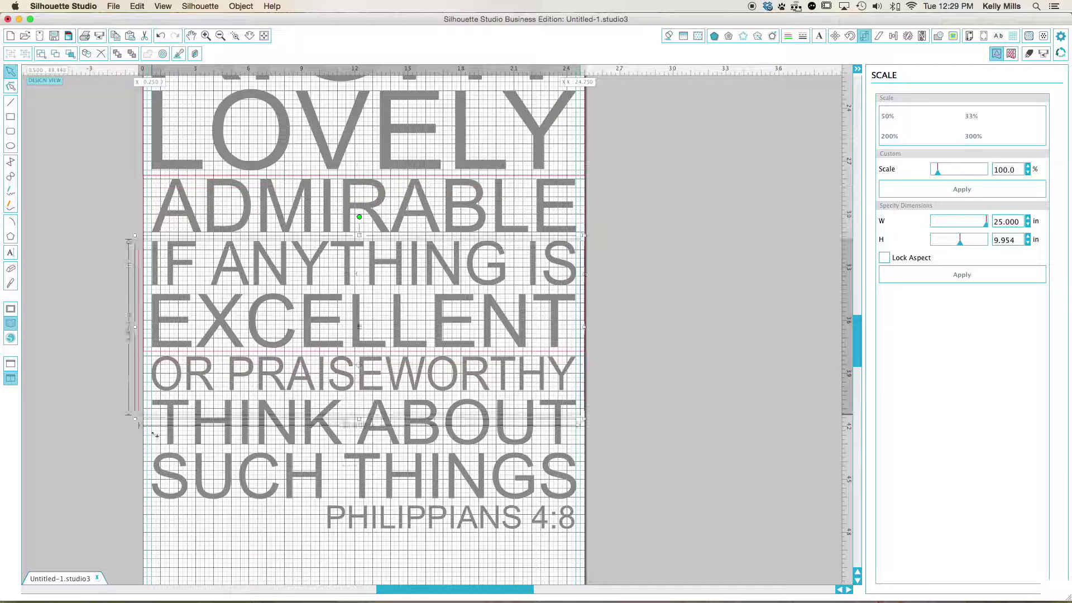
{"action": "left_click_drag", "start_coordinate": [152, 538], "coordinate": [150, 538]}
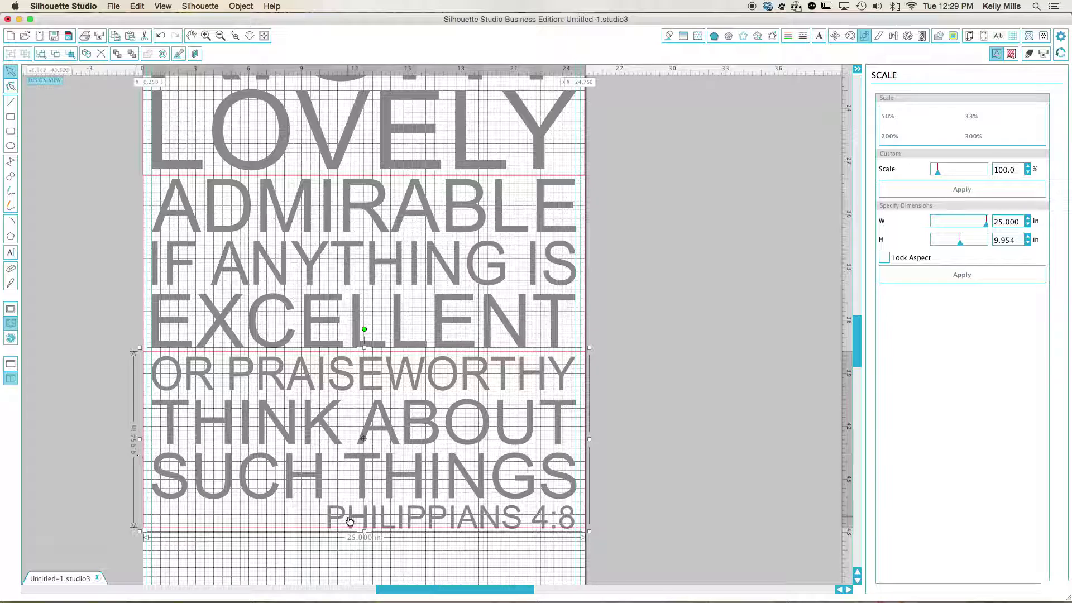
{"action": "left_click_drag", "start_coordinate": [364, 533], "coordinate": [364, 556]}
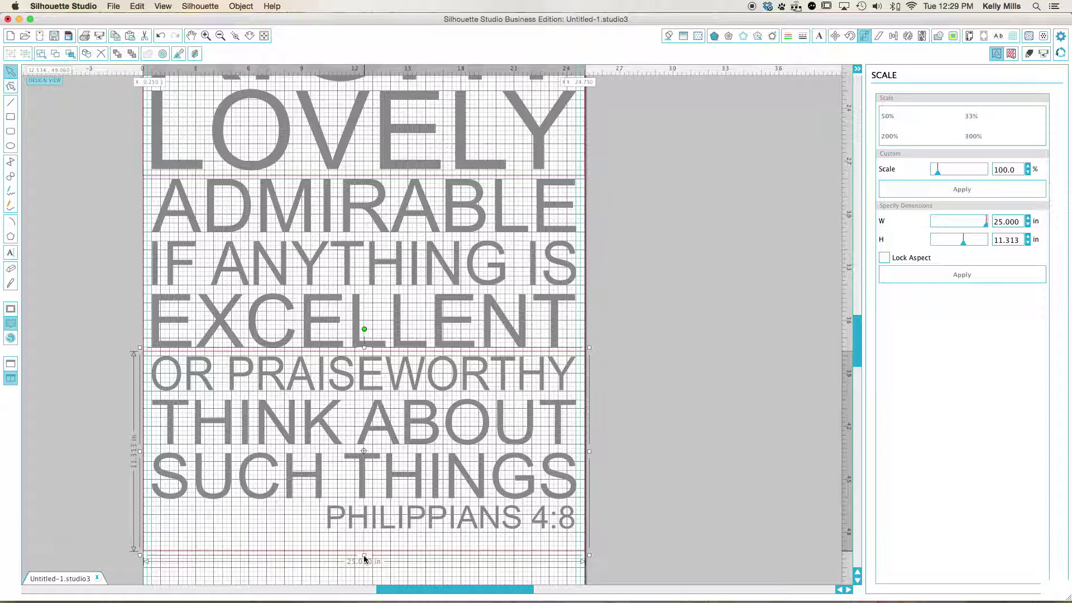
{"action": "scroll", "coordinate": [364, 558], "scroll_direction": "down", "scroll_amount": 5}
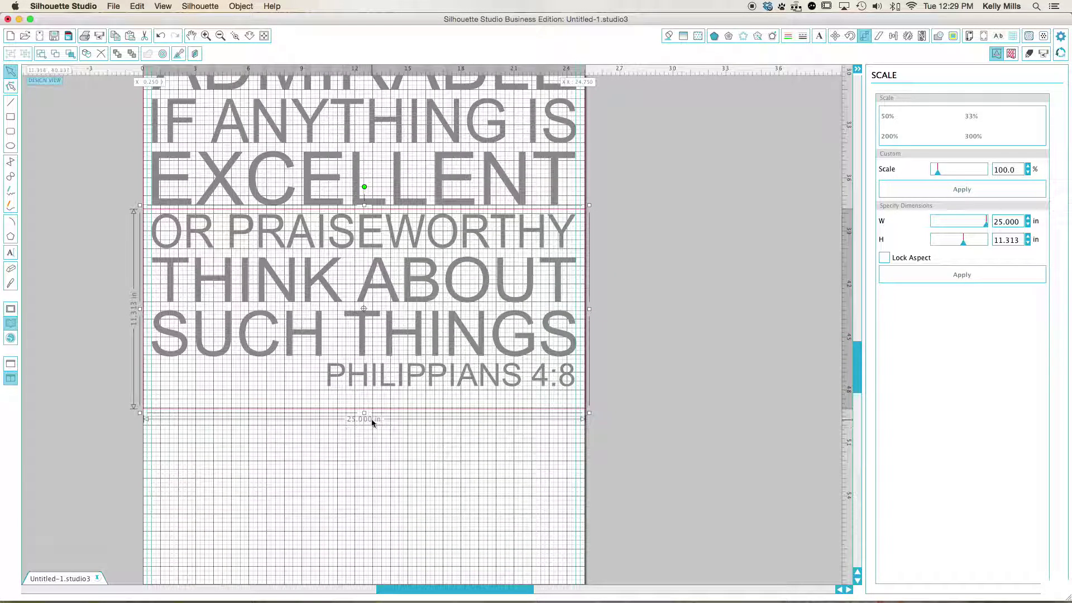
{"action": "left_click_drag", "start_coordinate": [364, 415], "coordinate": [364, 403]}
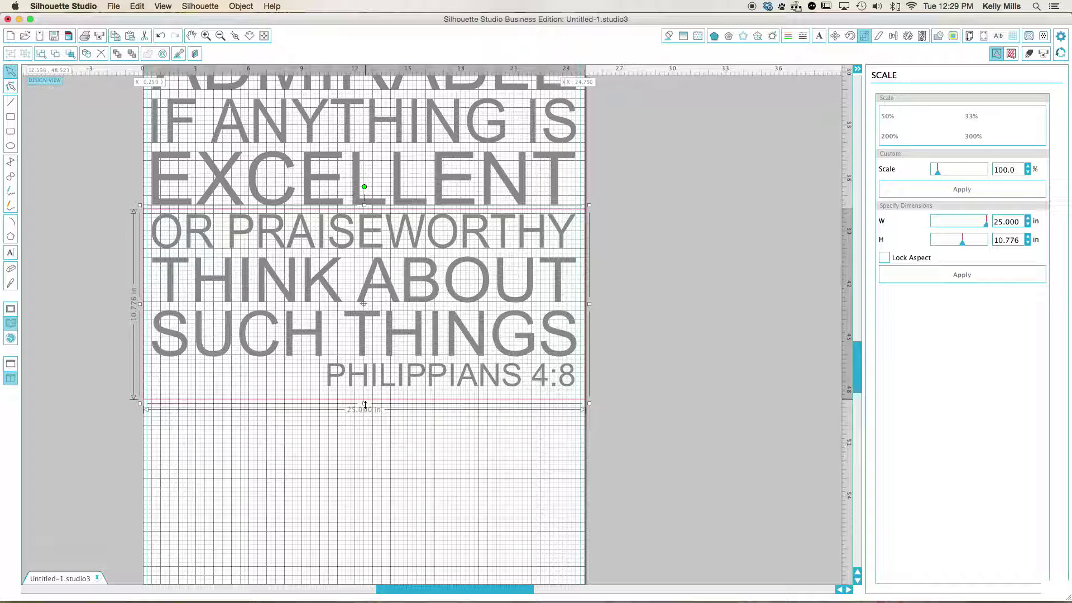
- Stretch "PHILIPPIANS 4:8" downward to about 2.3 in tall and nudge it right to line up with the margin guide
{"action": "left_click", "coordinate": [387, 384]}
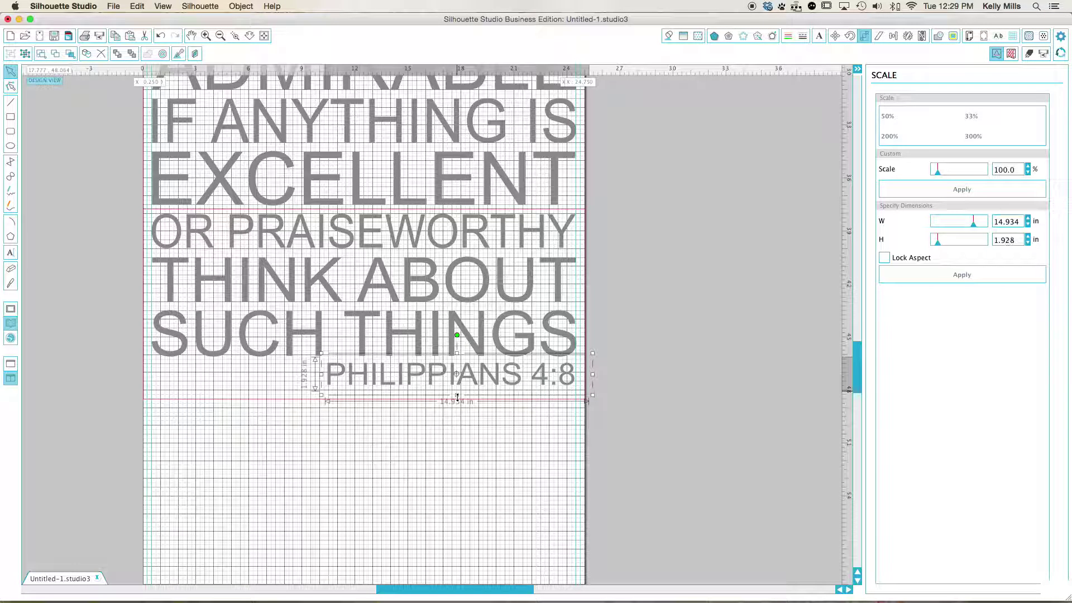
{"action": "left_click_drag", "start_coordinate": [457, 398], "coordinate": [457, 404]}
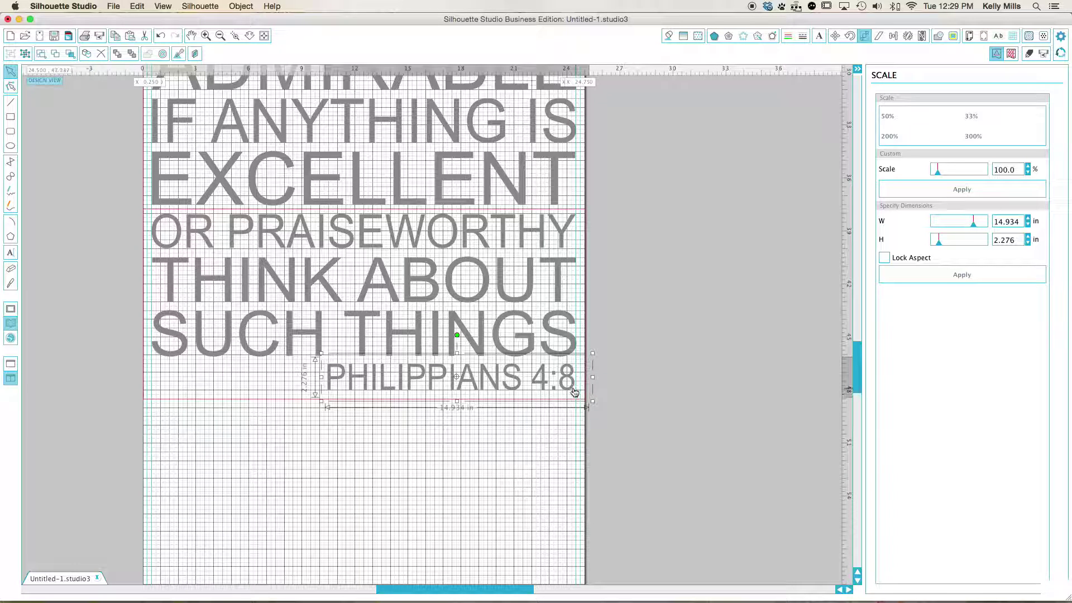
{"action": "left_click_drag", "start_coordinate": [577, 391], "coordinate": [578, 390]}
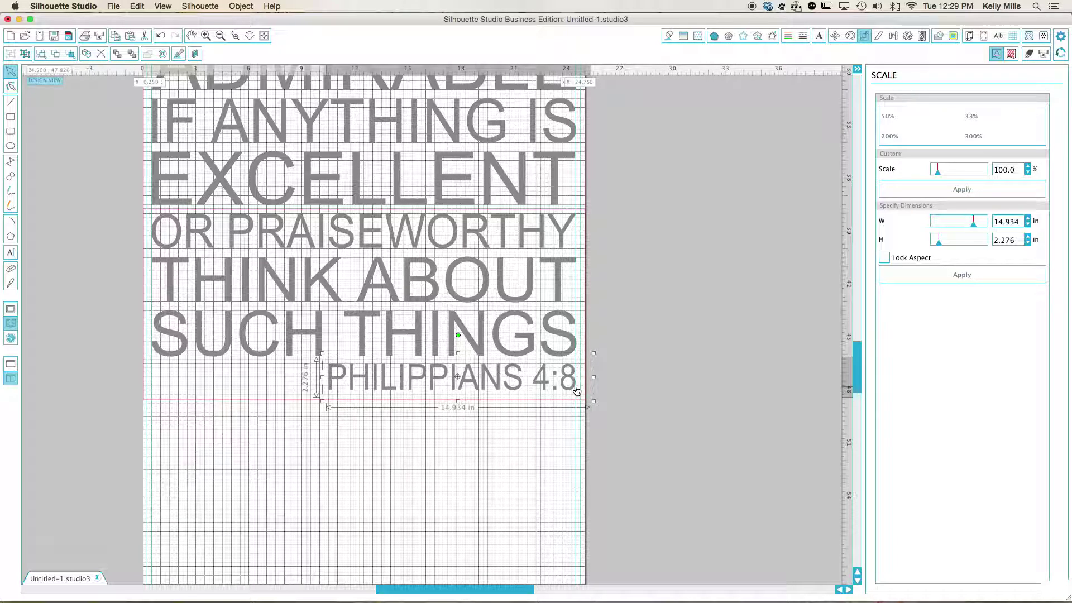
{"action": "left_click", "coordinate": [639, 394]}
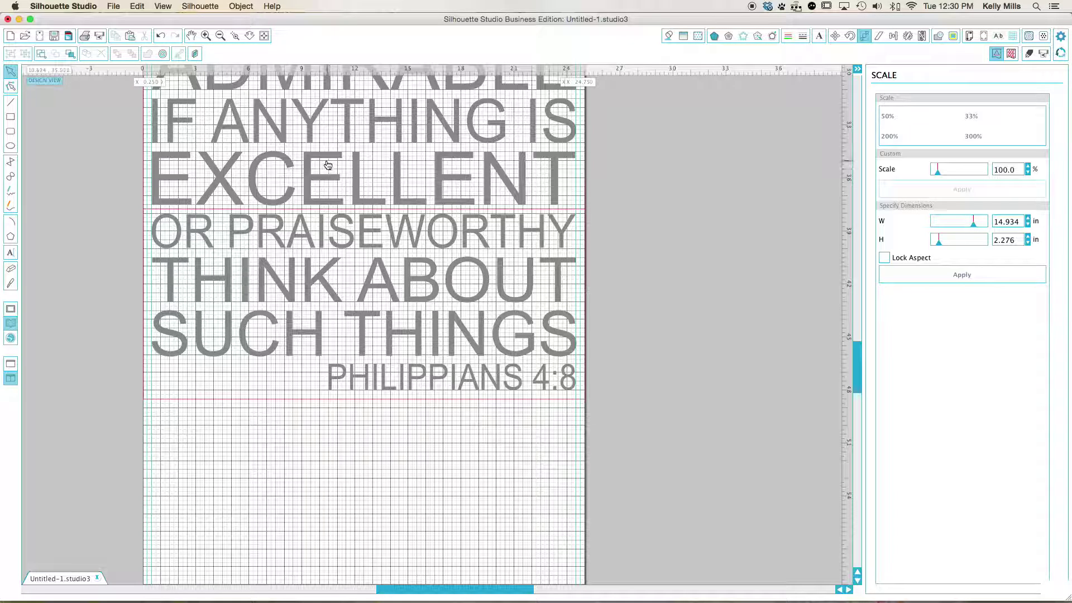
{"action": "left_click_drag", "start_coordinate": [368, 70], "coordinate": [365, 382]}
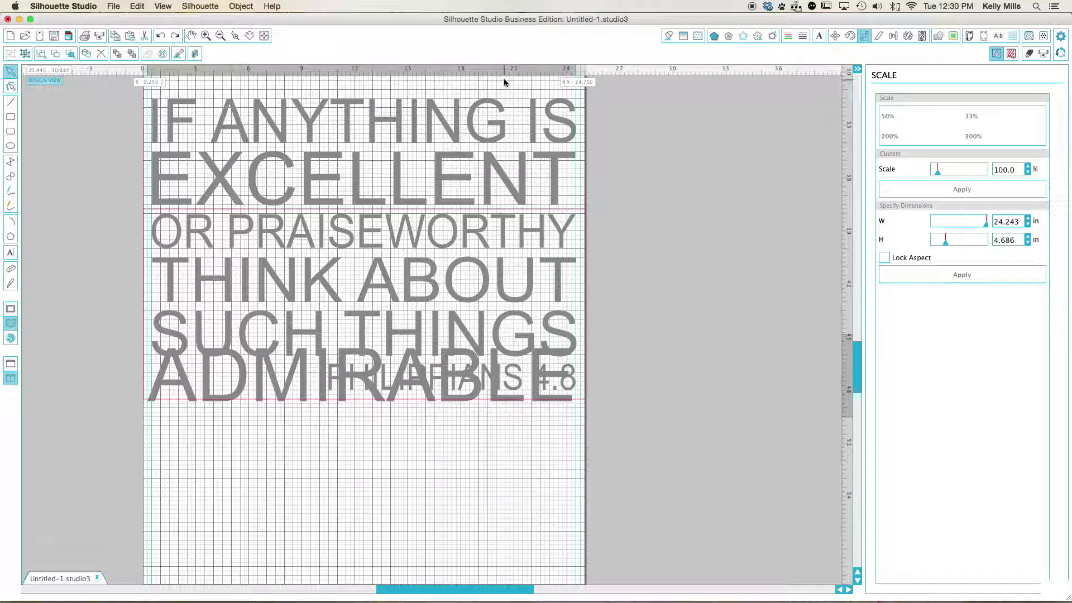
{"action": "left_click_drag", "start_coordinate": [611, 71], "coordinate": [611, 353]}
{"action": "key", "text": "super+z"}
{"action": "key", "text": "super+z"}
{"action": "key", "text": "super+z"}
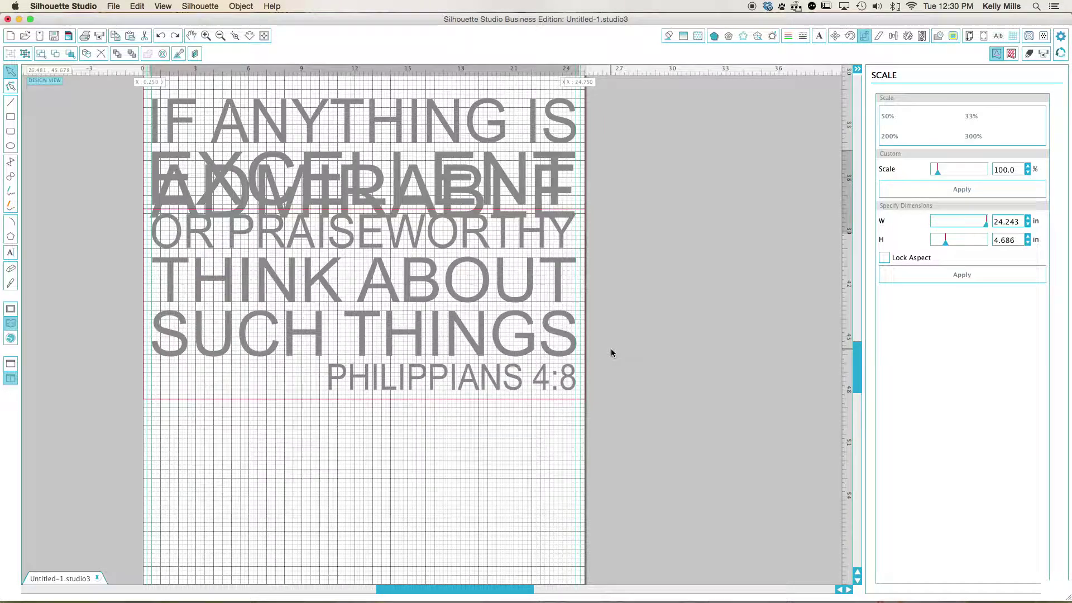
- Add a horizontal guide at 48.500 in along the lower edge of the last section rectangle
{"action": "left_click_drag", "start_coordinate": [646, 71], "coordinate": [651, 402]}
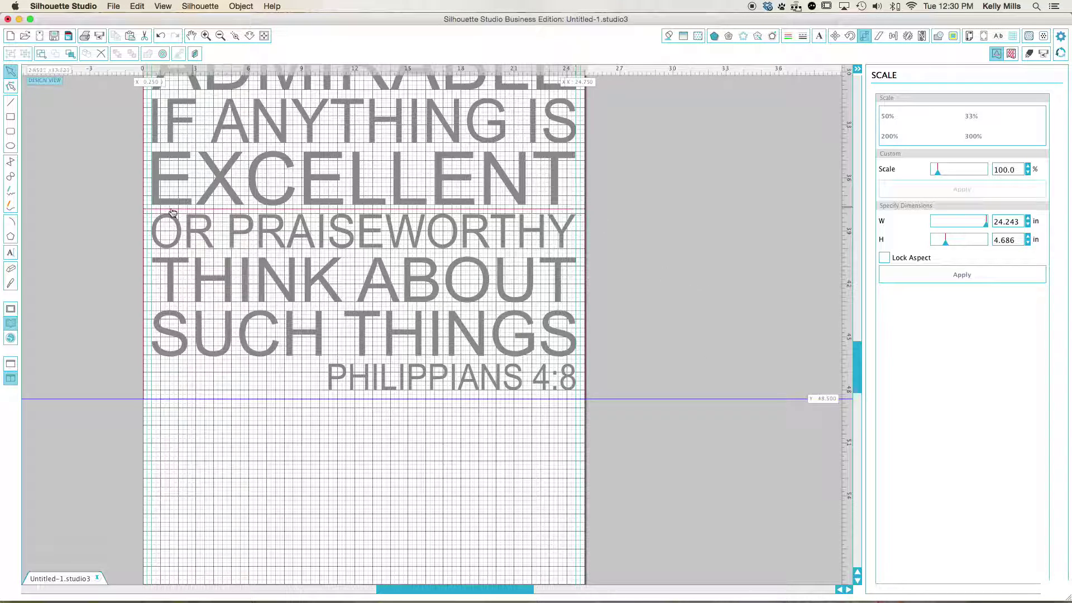
- Hide the grid on the design page
{"action": "scroll", "coordinate": [152, 218], "scroll_direction": "up", "scroll_amount": 10}
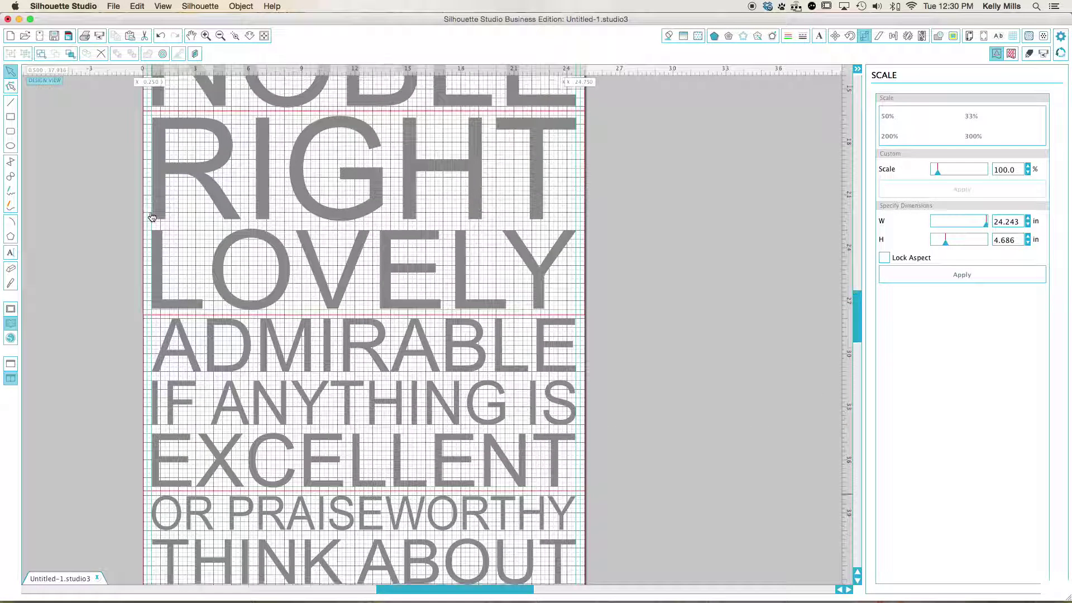
{"action": "left_click", "coordinate": [220, 36]}
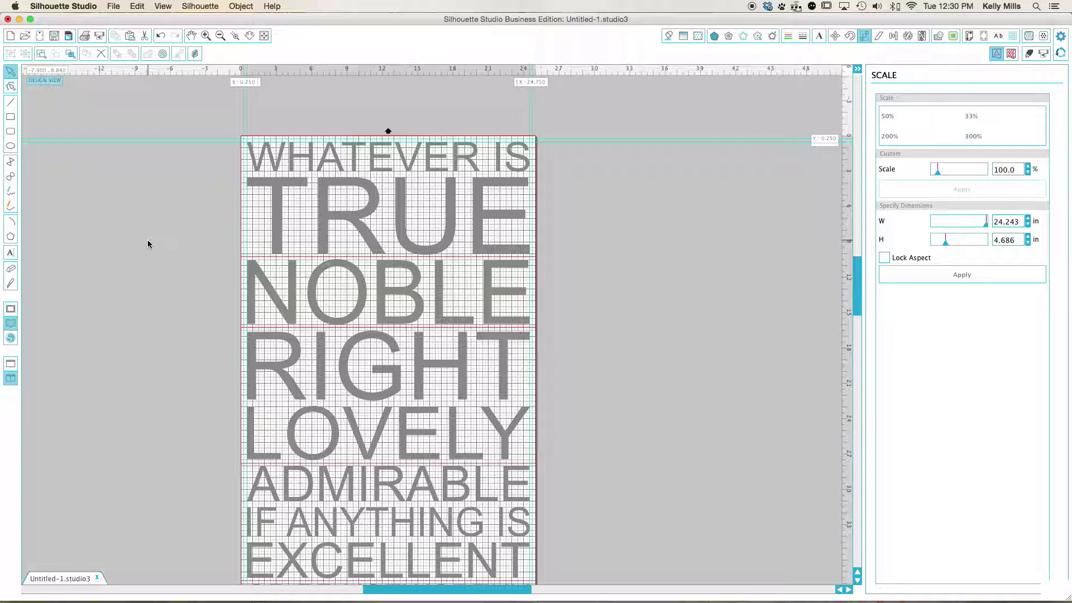
{"action": "left_click", "coordinate": [1013, 36]}
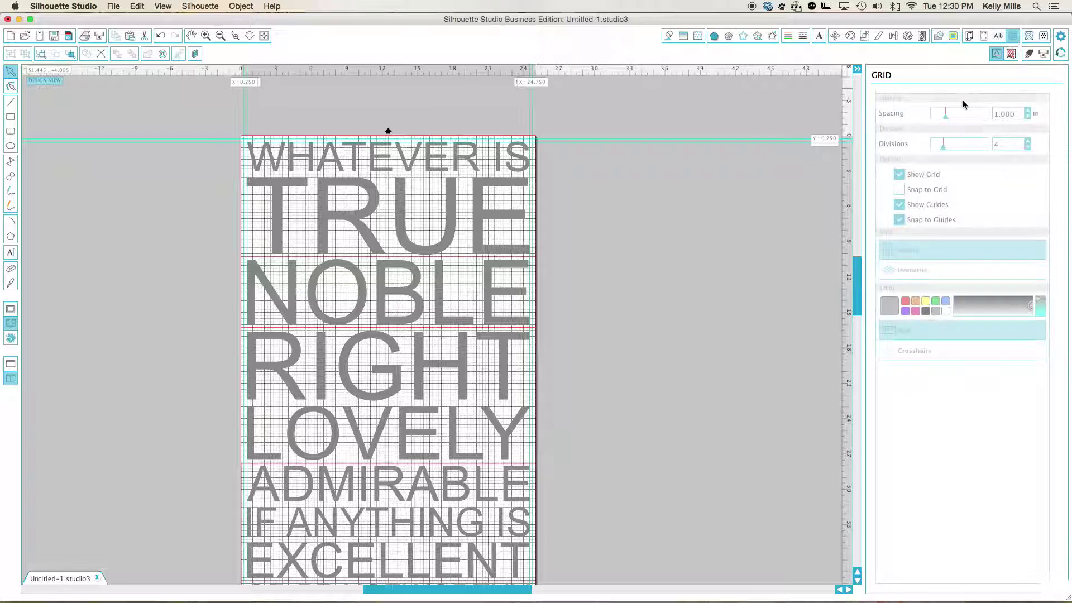
{"action": "left_click", "coordinate": [900, 175]}
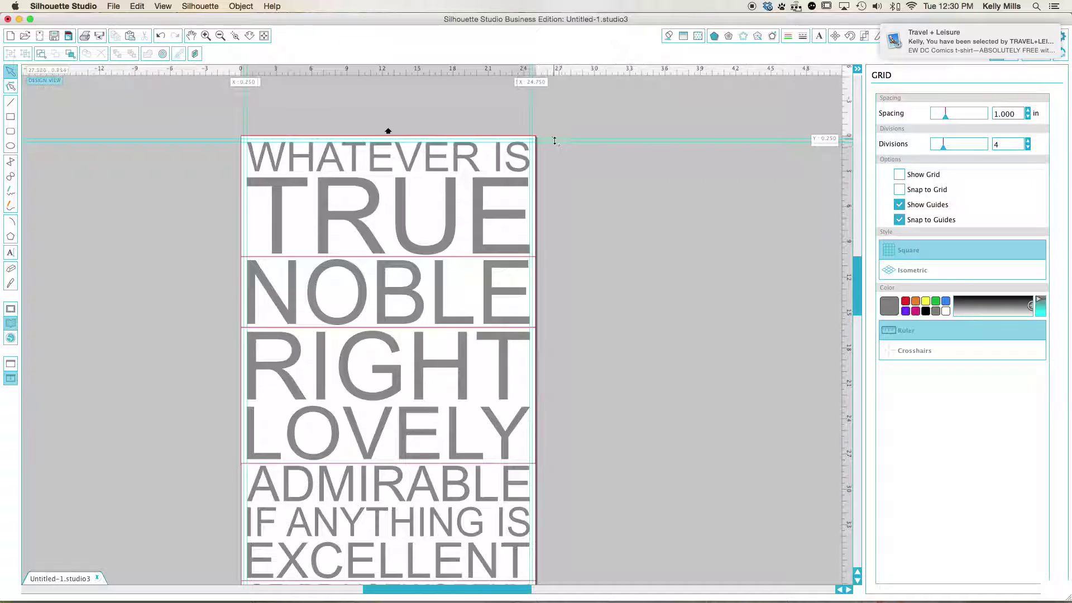
- Move the two right vertical guides off the page and delete the upper horizontal guides and left vertical guides
{"action": "left_click_drag", "start_coordinate": [534, 124], "coordinate": [680, 123]}
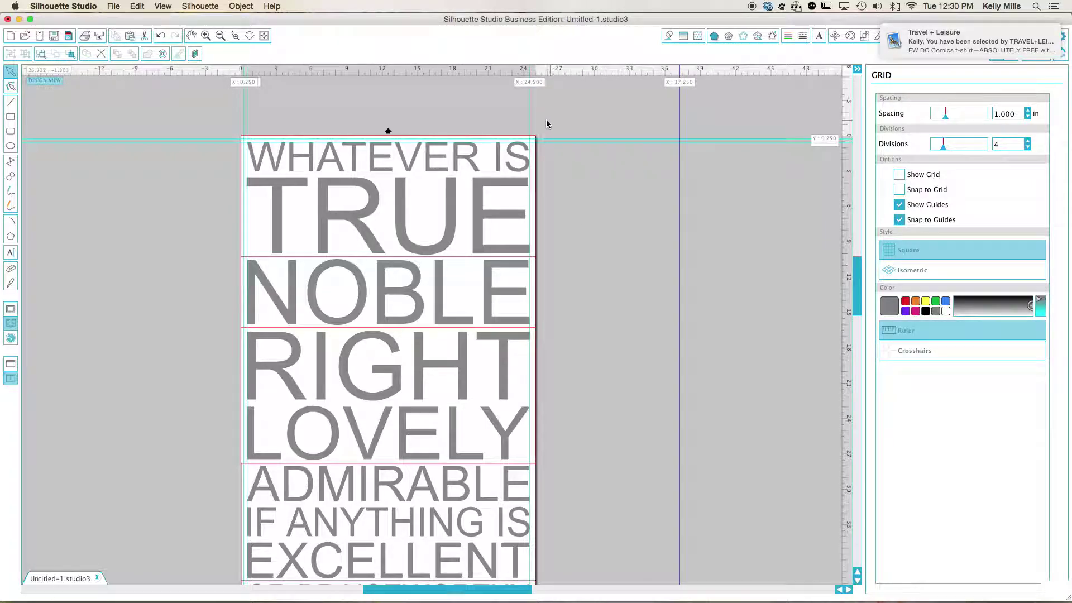
{"action": "left_click_drag", "start_coordinate": [530, 121], "coordinate": [620, 128]}
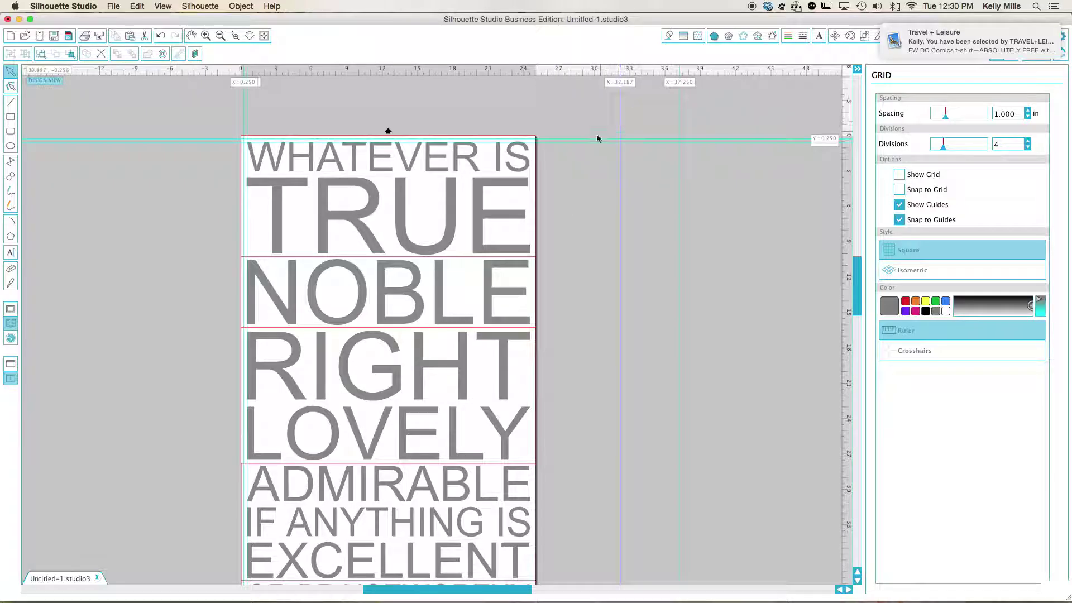
{"action": "left_click", "coordinate": [580, 140]}
{"action": "key", "text": "Delete"}
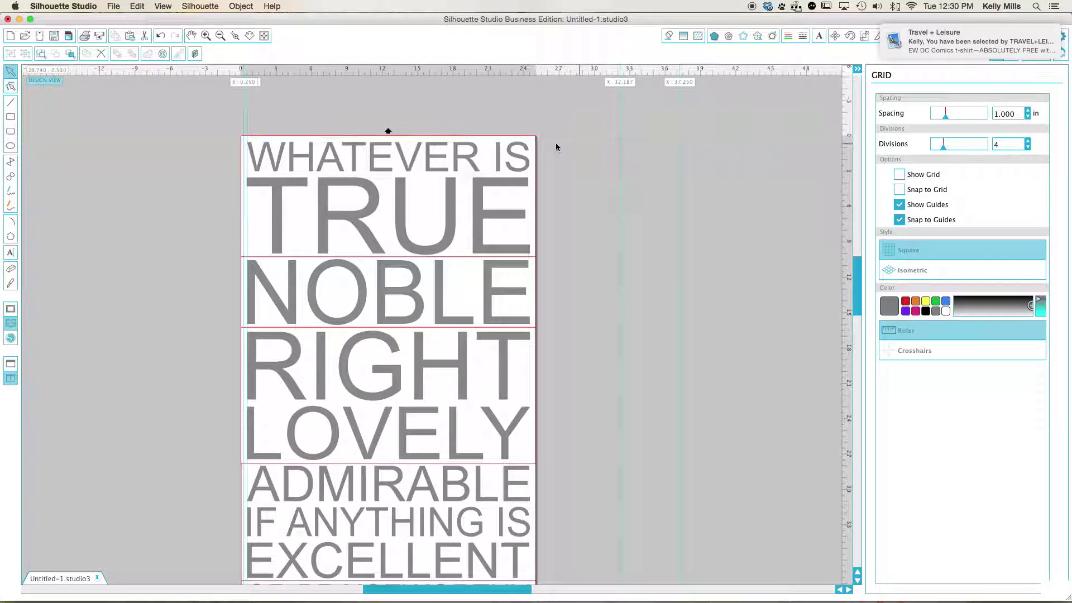
{"action": "left_click", "coordinate": [246, 116]}
{"action": "key", "text": "Delete"}
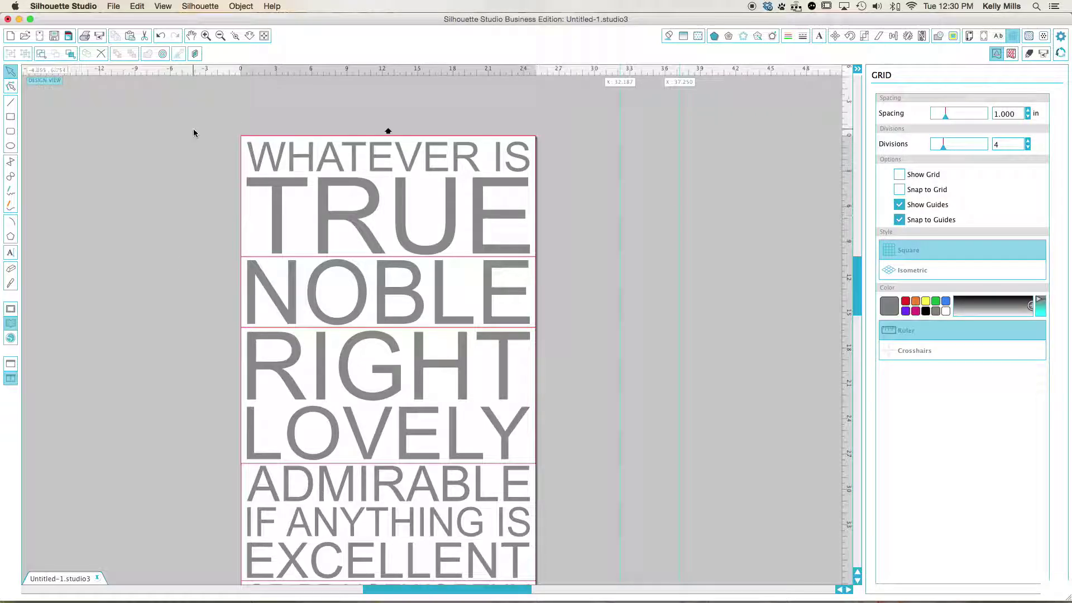
- Move "WHATEVER IS" and "TRUE" with their rectangle to the left of the page, and delete the vertical guides parked beside the page
{"action": "left_click_drag", "start_coordinate": [204, 123], "coordinate": [552, 252]}
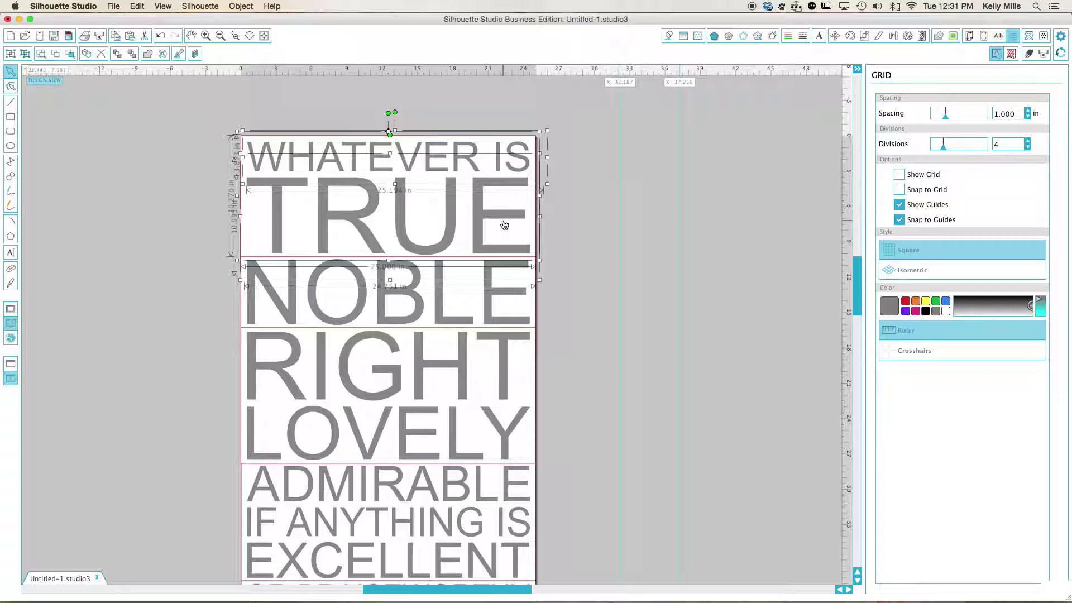
{"action": "left_click_drag", "start_coordinate": [504, 219], "coordinate": [150, 226]}
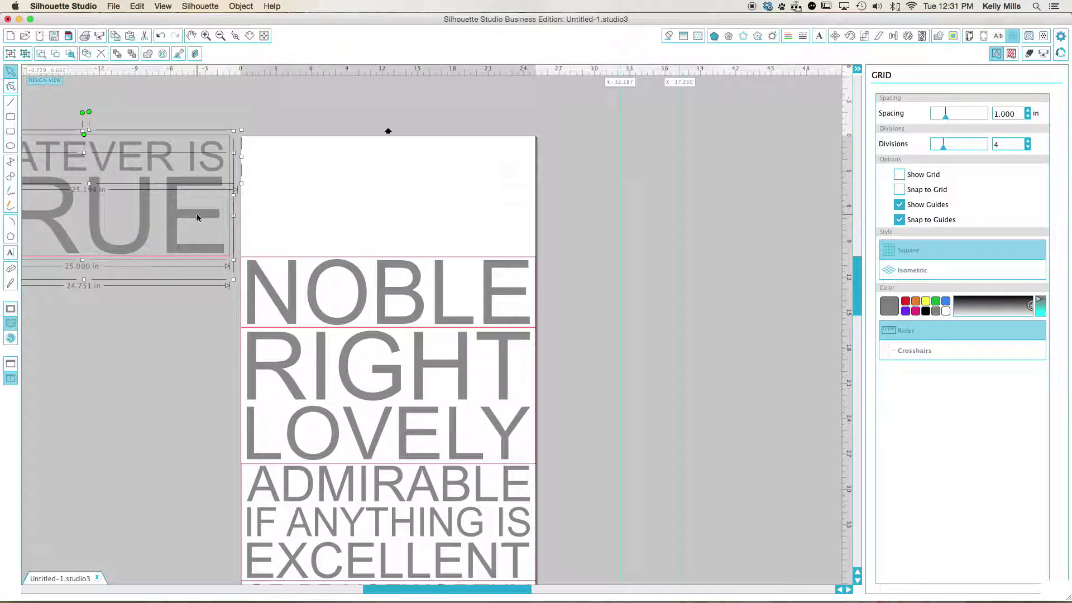
{"action": "left_click", "coordinate": [296, 279]}
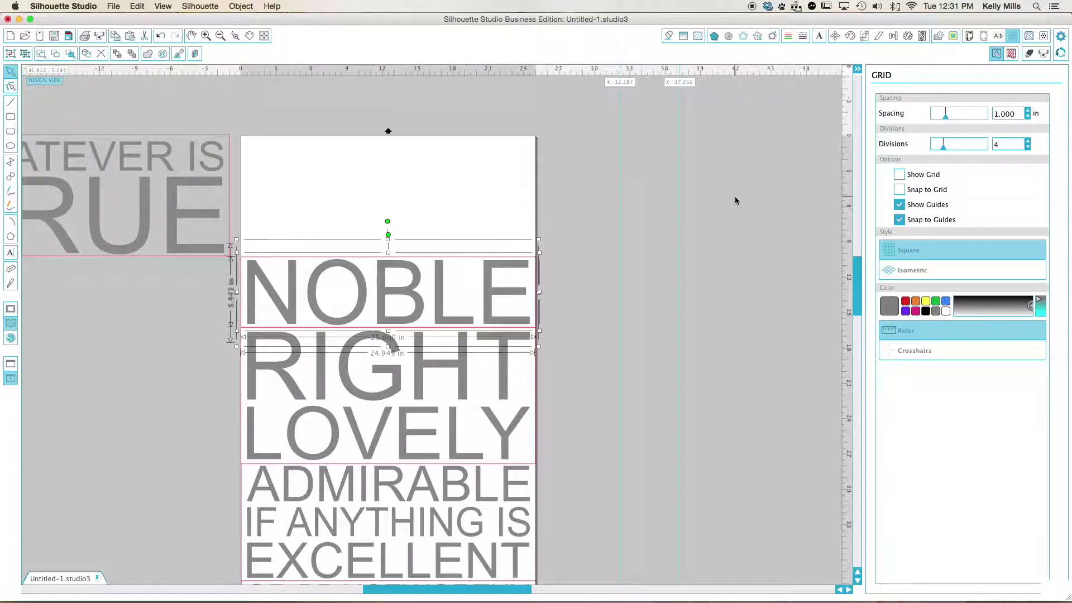
{"action": "left_click", "coordinate": [620, 198]}
{"action": "key", "text": "Delete"}
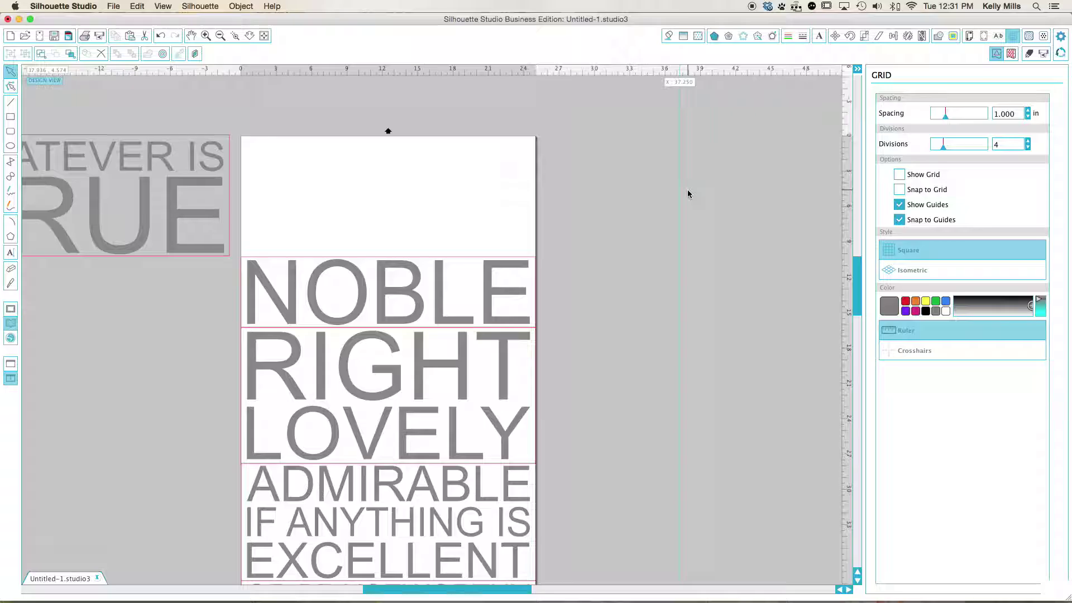
{"action": "left_click", "coordinate": [360, 288]}
{"action": "left_click_drag", "start_coordinate": [360, 287], "coordinate": [605, 180]}
{"action": "key", "text": "super+z"}
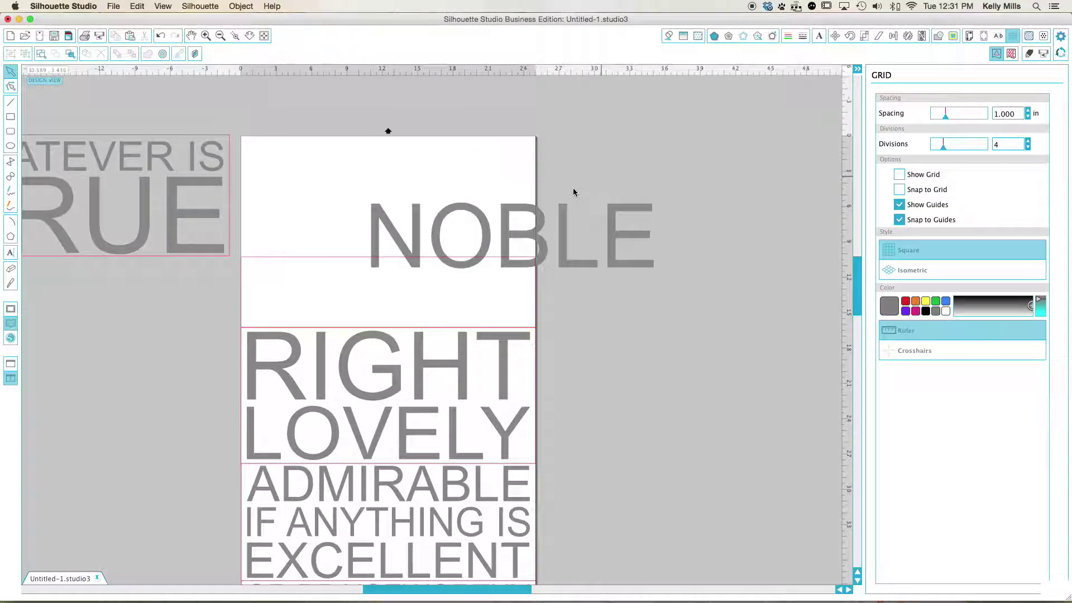
- Move "NOBLE" with its rectangle to the right of the page, and group "WHATEVER IS" and "TRUE" with their rectangle
{"action": "left_click", "coordinate": [297, 276]}
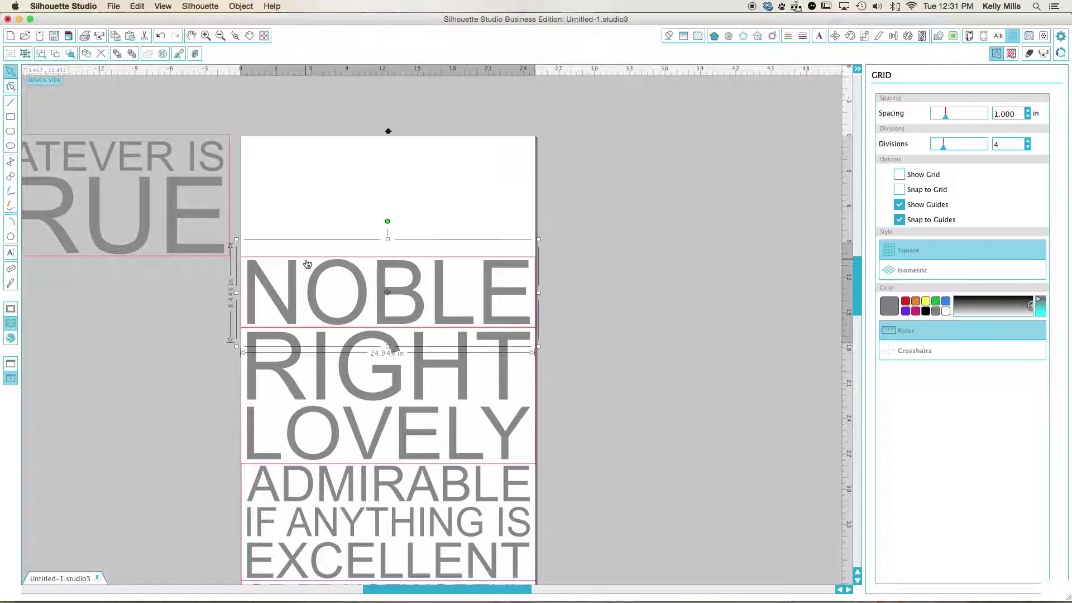
{"action": "left_click_drag", "start_coordinate": [293, 274], "coordinate": [579, 226]}
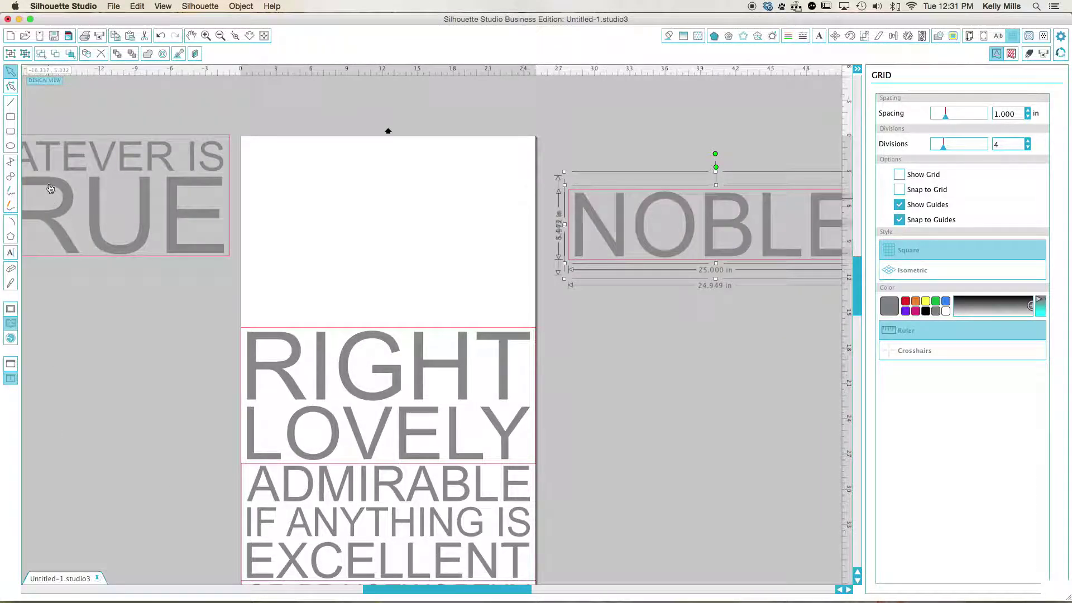
{"action": "left_click", "coordinate": [237, 113]}
{"action": "left_click", "coordinate": [139, 249]}
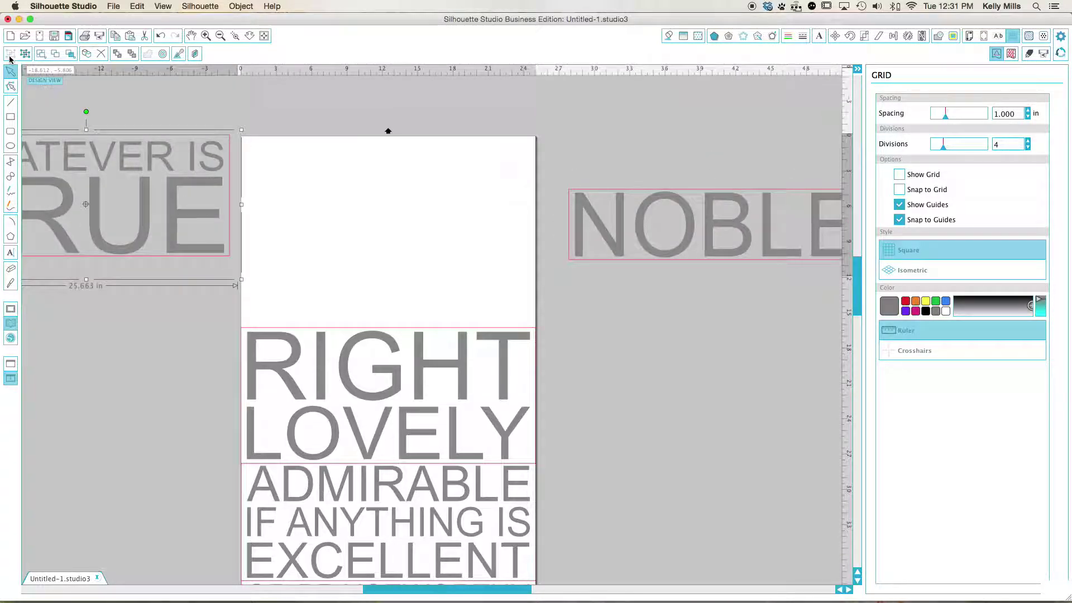
- Move "RIGHT" and "LOVELY" with their rectangle off the page to just below "NOBLE" and group them
{"action": "left_click", "coordinate": [299, 108]}
{"action": "left_click_drag", "start_coordinate": [226, 327], "coordinate": [348, 436]}
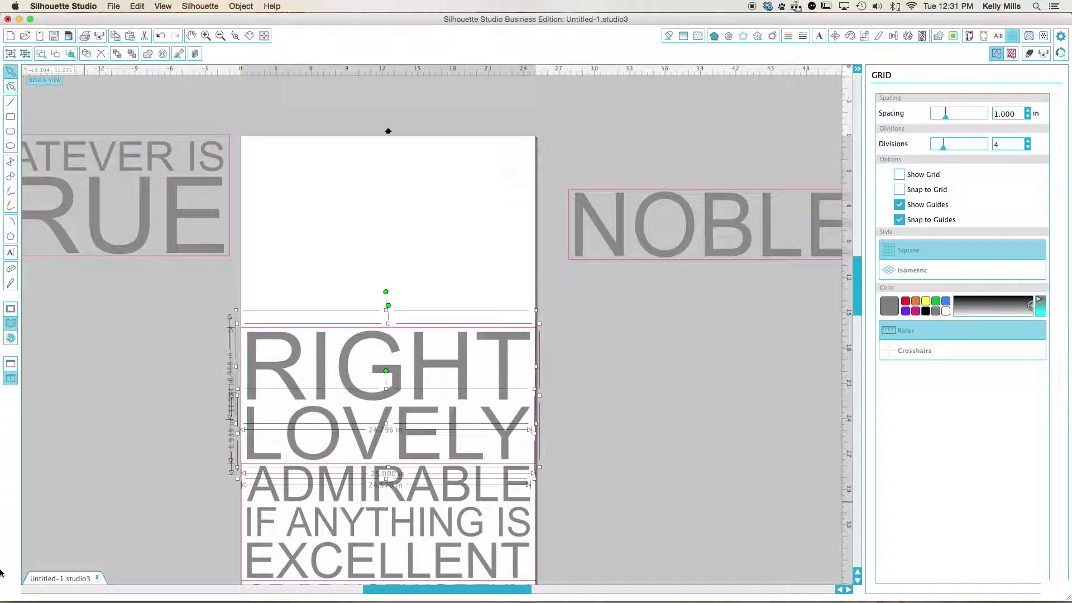
{"action": "left_click_drag", "start_coordinate": [323, 367], "coordinate": [648, 317]}
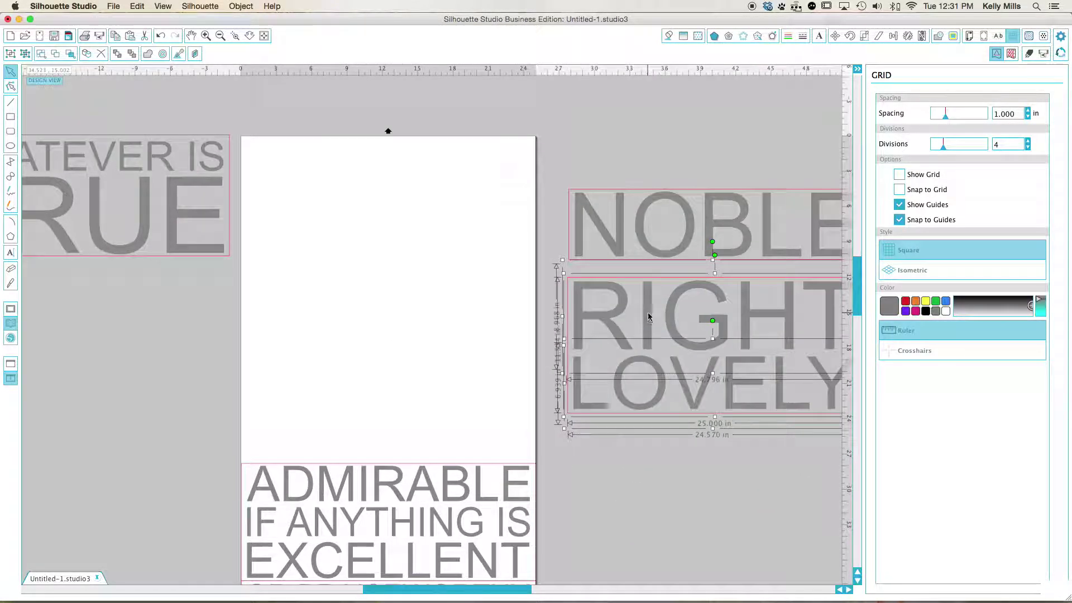
{"action": "left_click", "coordinate": [10, 54]}
- Move "ADMIRABLE", "IF ANYTHING IS" and "EXCELLENT" with their rectangle off the page to below the "LOVELY" section
{"action": "scroll", "coordinate": [118, 233], "scroll_direction": "up", "scroll_amount": 2}
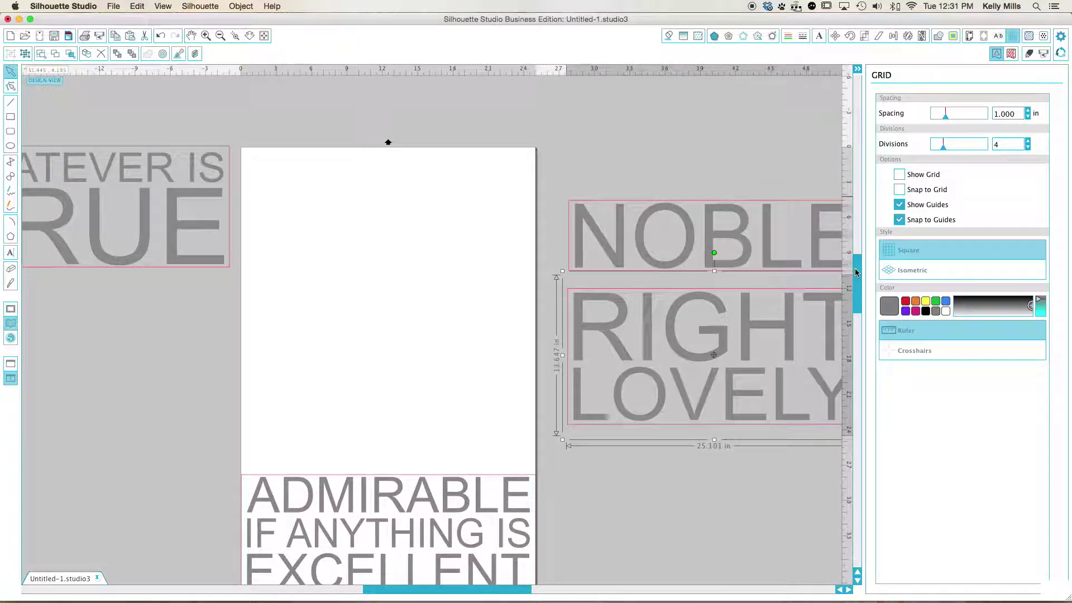
{"action": "left_click_drag", "start_coordinate": [858, 272], "coordinate": [859, 335]}
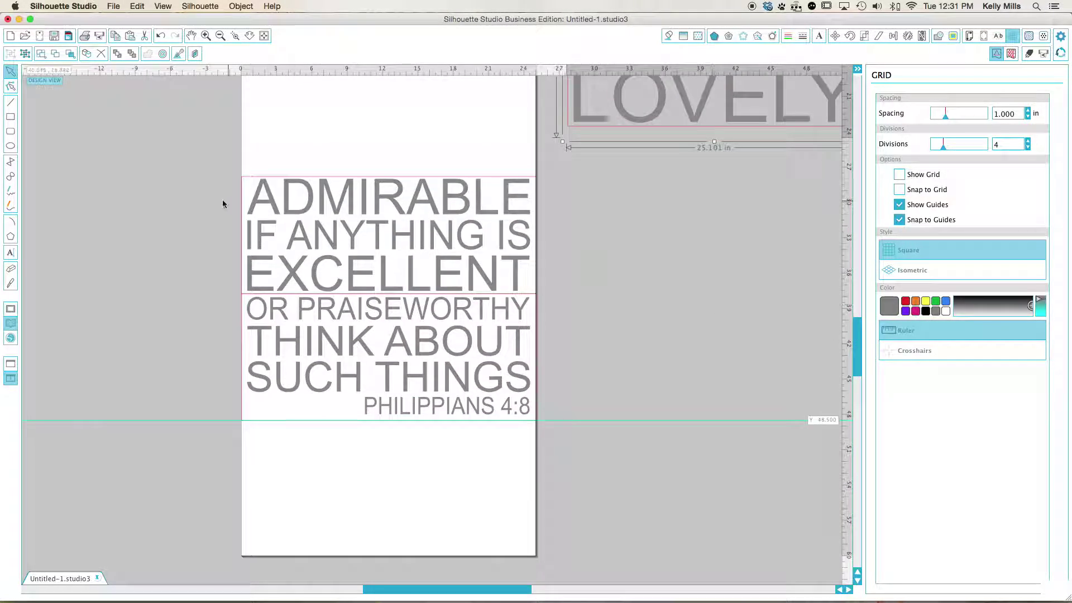
{"action": "left_click", "coordinate": [337, 224]}
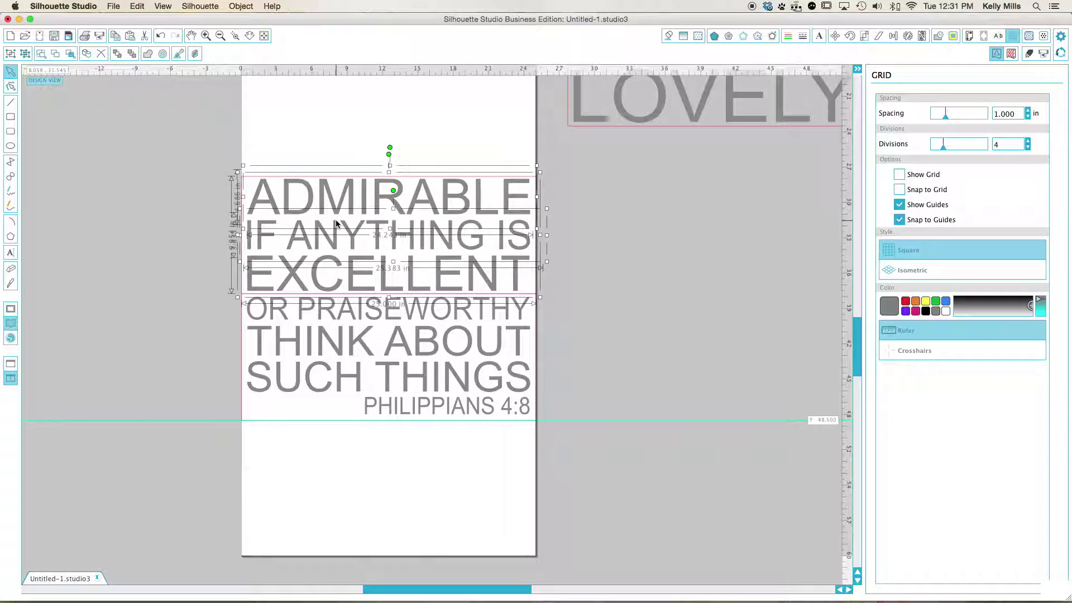
{"action": "left_click", "coordinate": [288, 282], "text": "shift"}
{"action": "left_click_drag", "start_coordinate": [288, 283], "coordinate": [648, 281]}
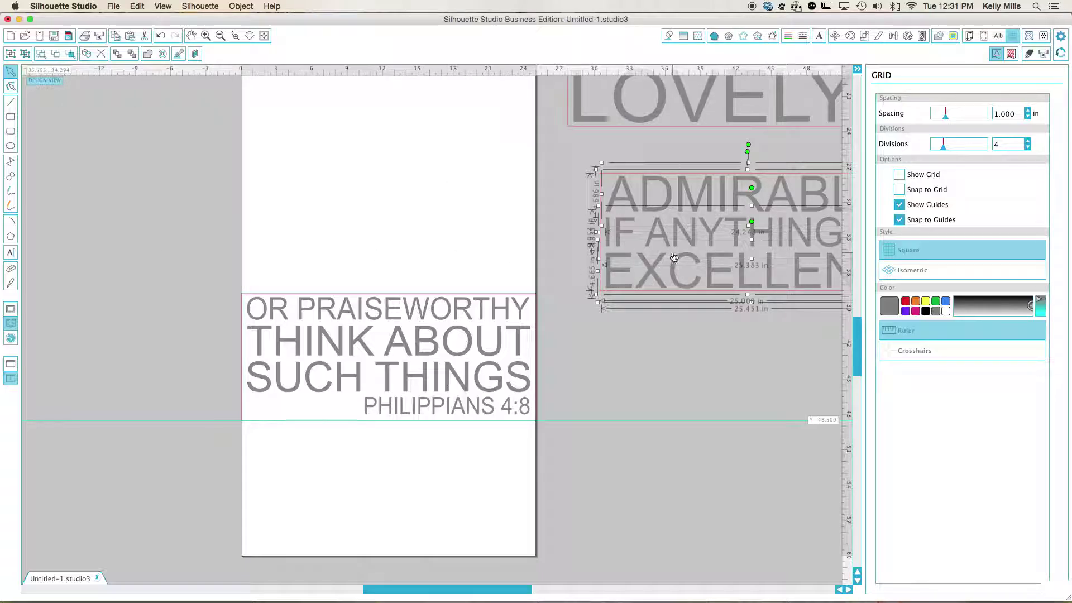
{"action": "left_click", "coordinate": [699, 434]}
{"action": "left_click", "coordinate": [638, 444]}
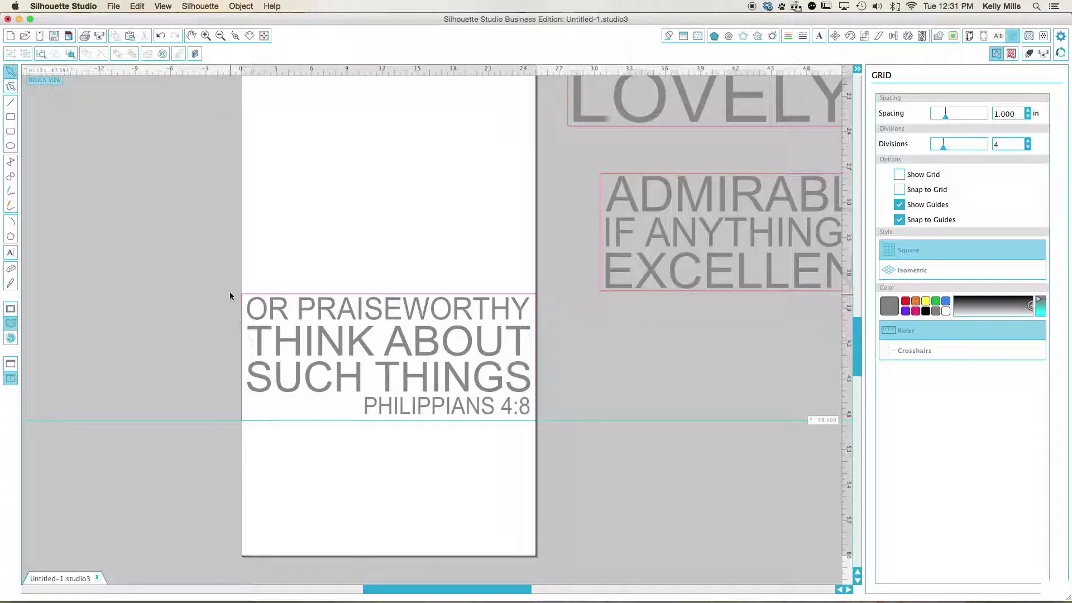
- Group the lines from "OR PRAISEWORTHY" to "PHILIPPIANS 4:8" with their rectangle and move the group off the page below "EXCELLENT"
{"action": "left_click_drag", "start_coordinate": [228, 284], "coordinate": [541, 422]}
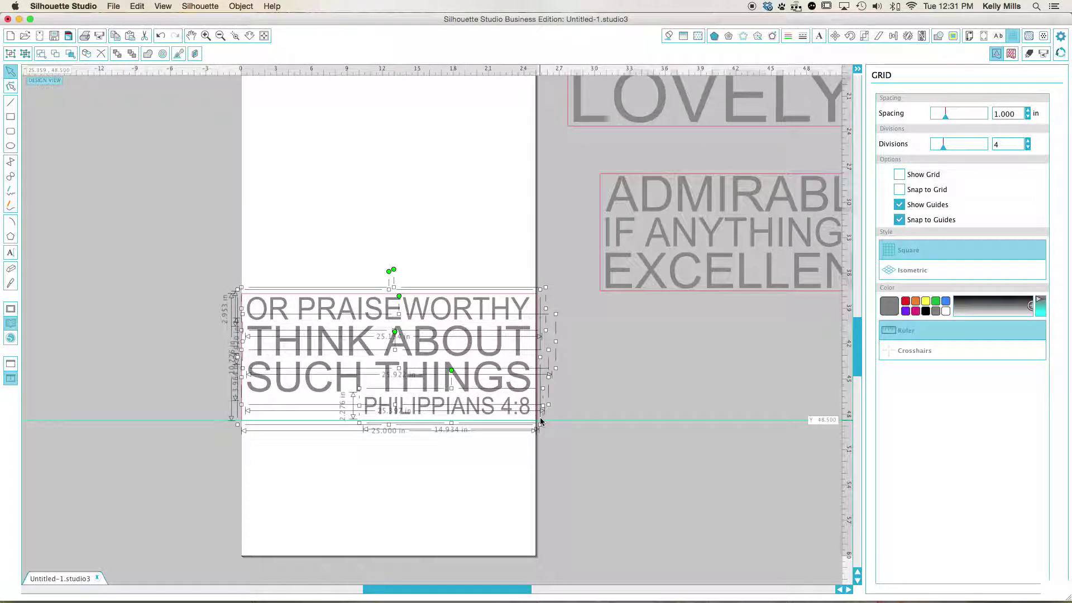
{"action": "right_click", "coordinate": [524, 411]}
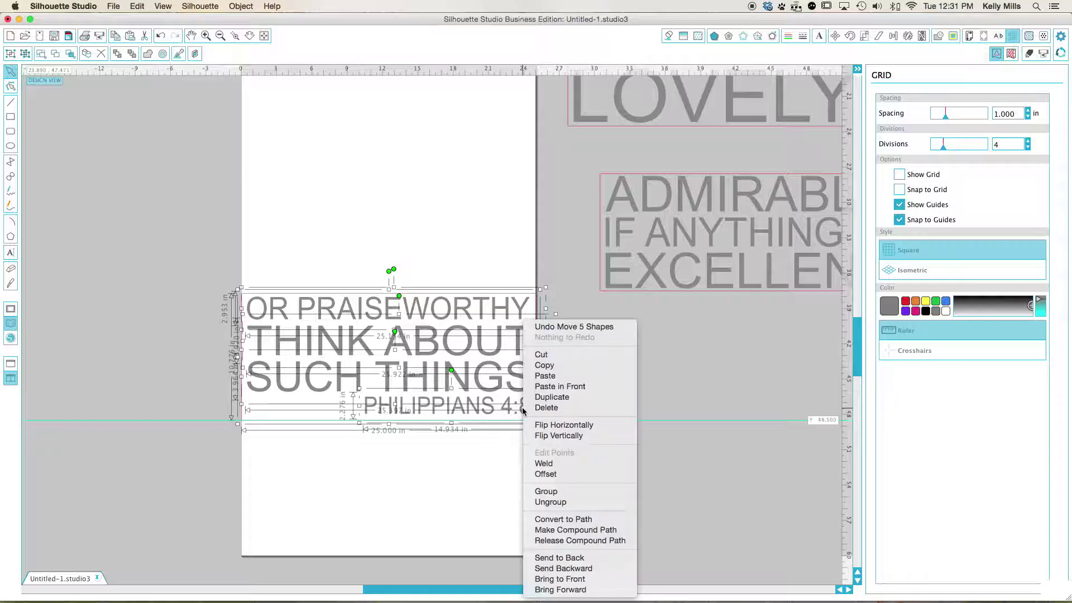
{"action": "left_click", "coordinate": [550, 492]}
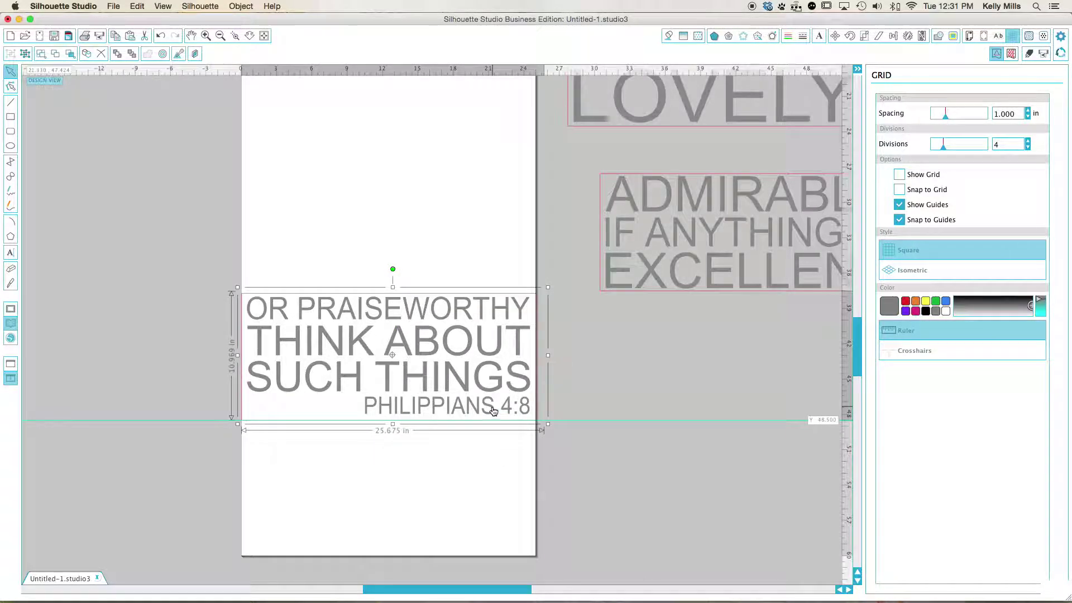
{"action": "left_click_drag", "start_coordinate": [494, 412], "coordinate": [832, 427]}
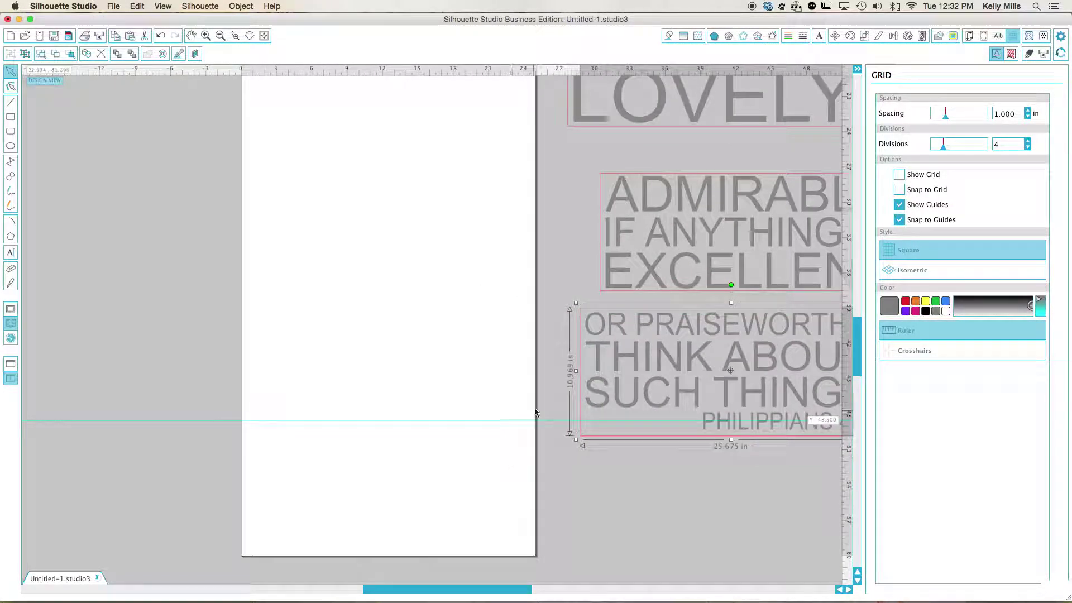
- Delete the horizontal guide at 48.500 in
{"action": "left_click", "coordinate": [551, 422]}
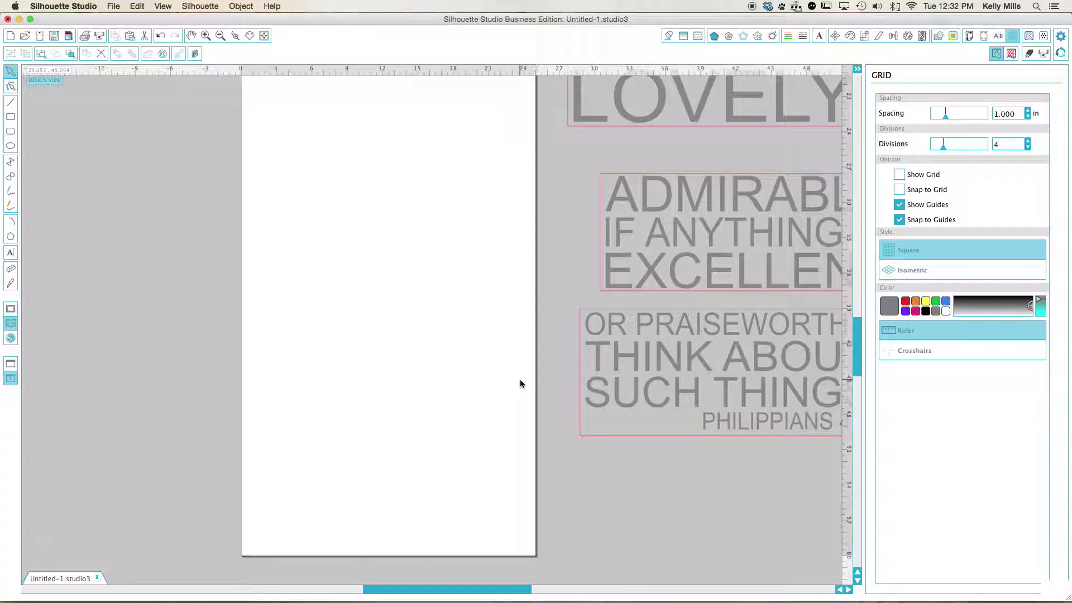
{"action": "scroll", "coordinate": [521, 384], "scroll_direction": "up", "scroll_amount": 10}
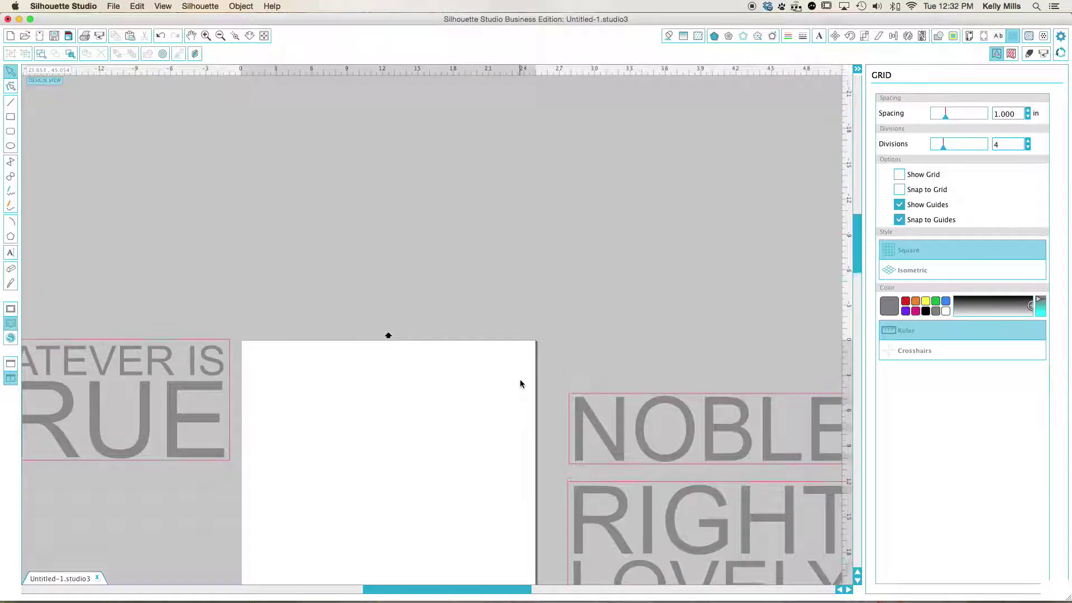
{"action": "scroll", "coordinate": [521, 384], "scroll_direction": "down", "scroll_amount": 4}
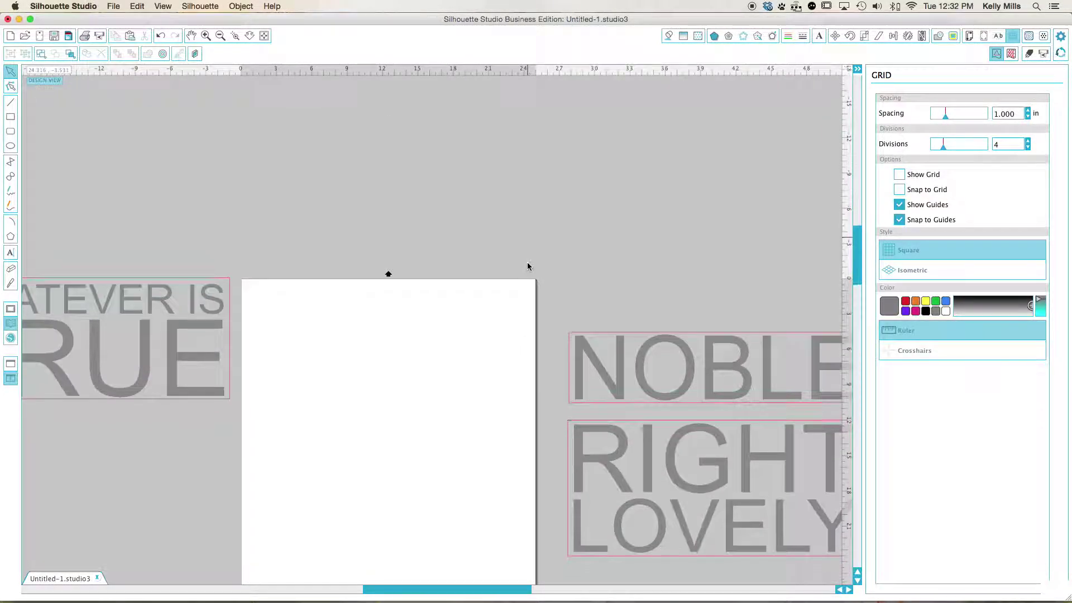
{"action": "scroll", "coordinate": [528, 267], "scroll_direction": "down", "scroll_amount": 4}
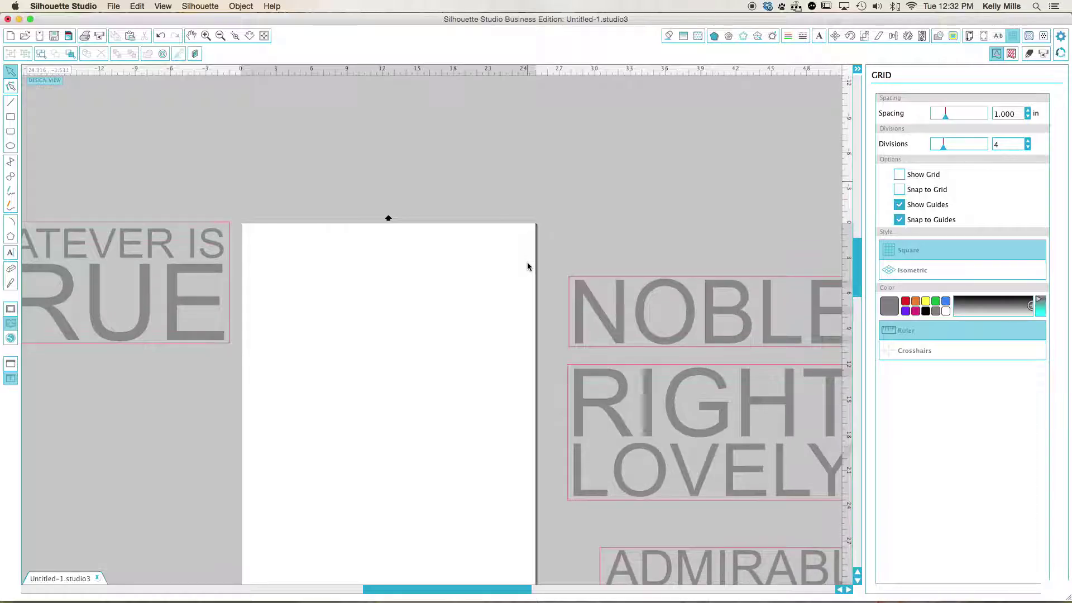
- Set the design page width to 12 in and show the cut border
{"action": "left_click", "coordinate": [970, 36]}
{"action": "left_click_drag", "start_coordinate": [1020, 113], "coordinate": [961, 113]}
{"action": "type", "text": "12"}
{"action": "key", "text": "Tab"}
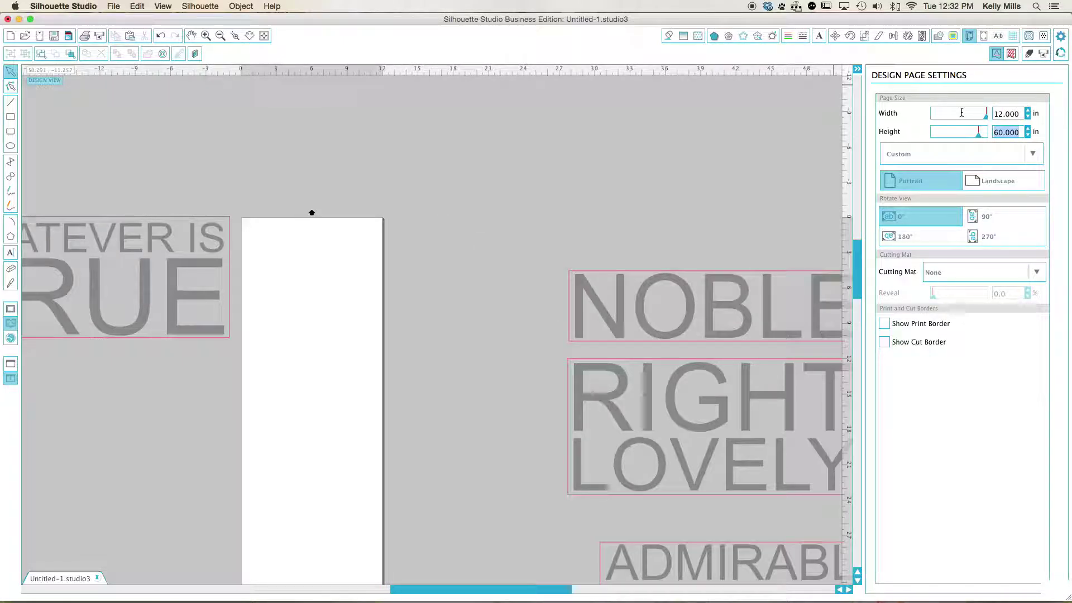
{"action": "scroll", "coordinate": [488, 347], "scroll_direction": "down", "scroll_amount": 3}
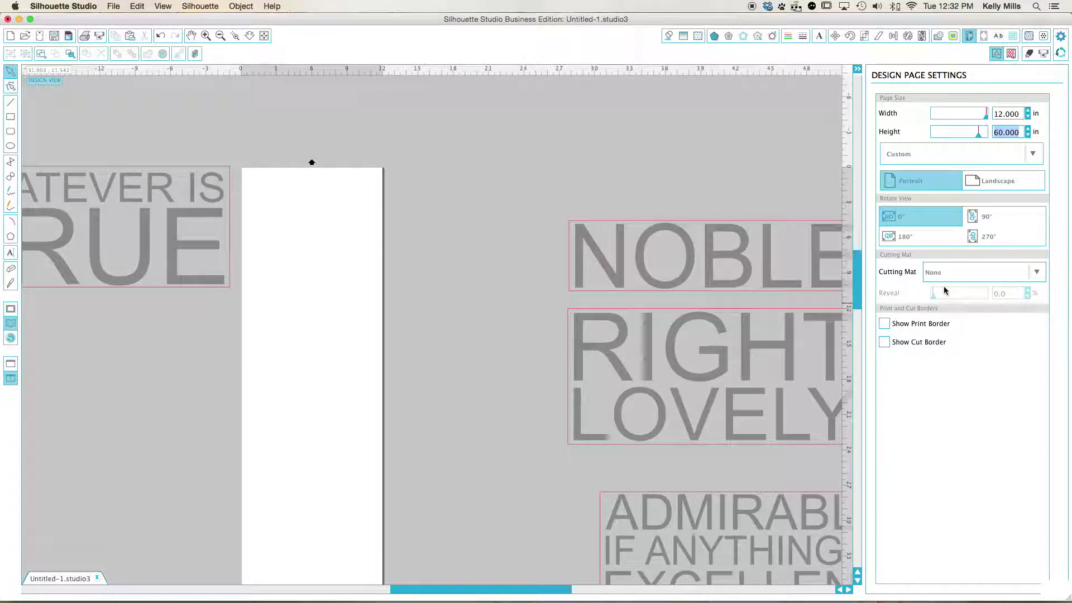
{"action": "left_click", "coordinate": [885, 342]}
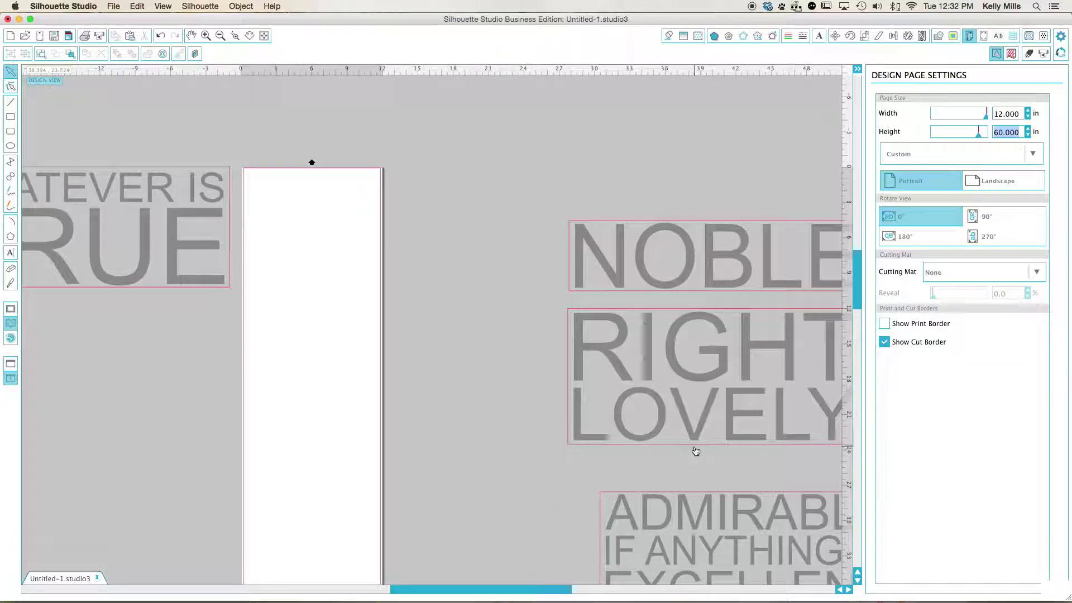
{"action": "left_click", "coordinate": [206, 35]}
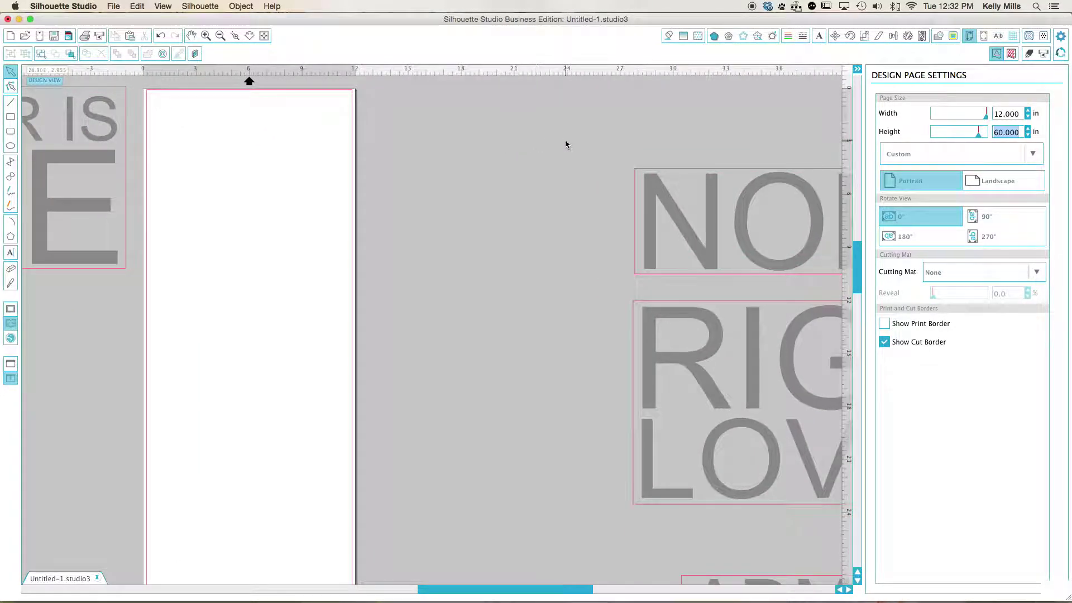
- Move the "WHATEVER IS TRUE" section onto the design page, centred across the page width at its upper end
{"action": "left_click", "coordinate": [418, 227]}
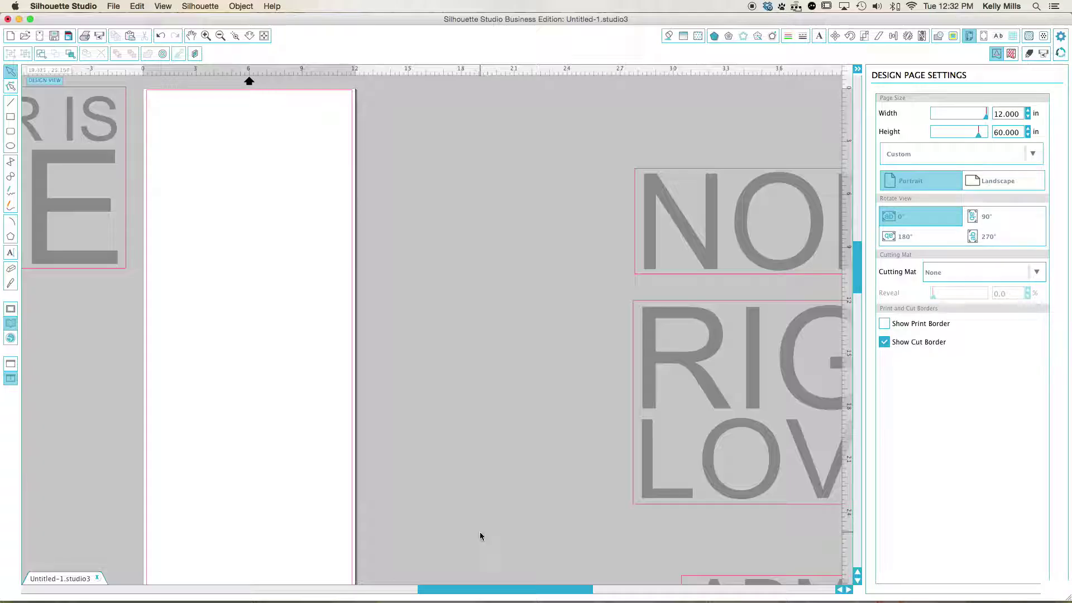
{"action": "left_click_drag", "start_coordinate": [465, 594], "coordinate": [401, 592]}
{"action": "left_click_drag", "start_coordinate": [858, 290], "coordinate": [863, 267]}
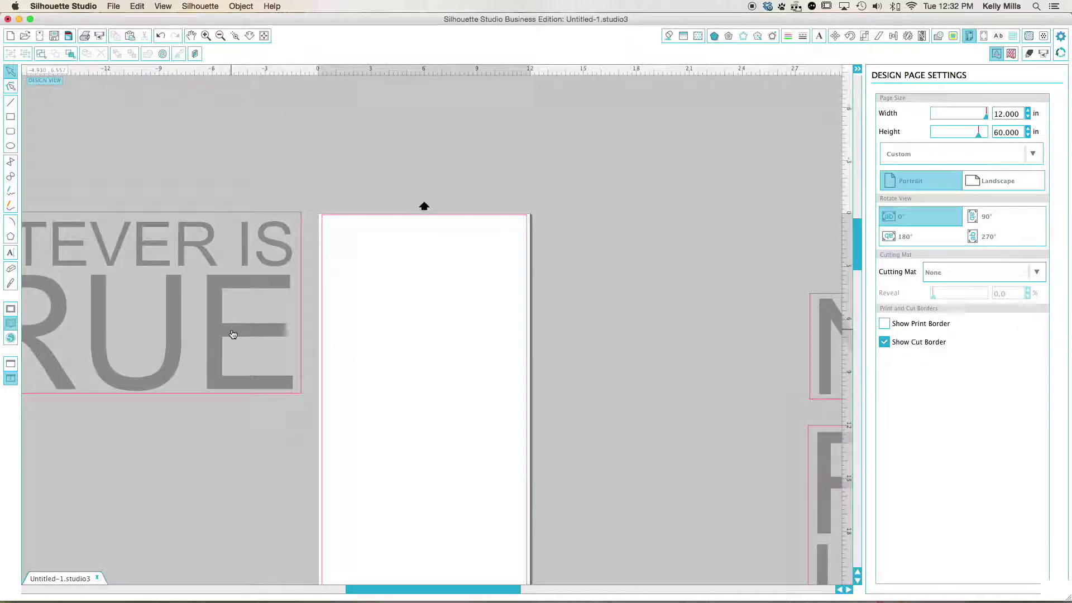
{"action": "left_click", "coordinate": [234, 294]}
{"action": "left_click_drag", "start_coordinate": [232, 288], "coordinate": [460, 292]}
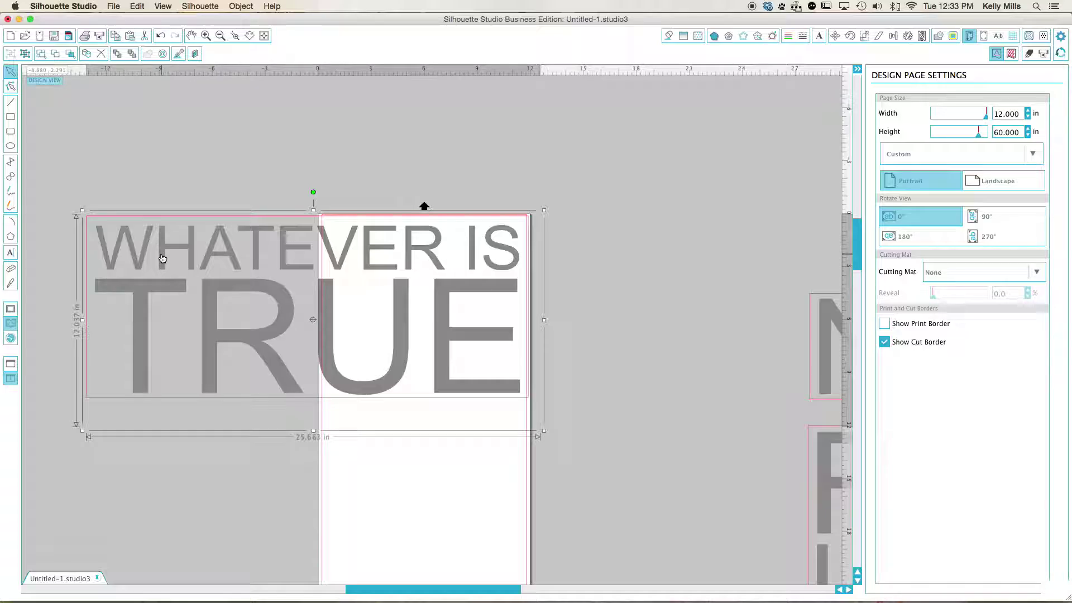
{"action": "left_click_drag", "start_coordinate": [162, 258], "coordinate": [272, 251]}
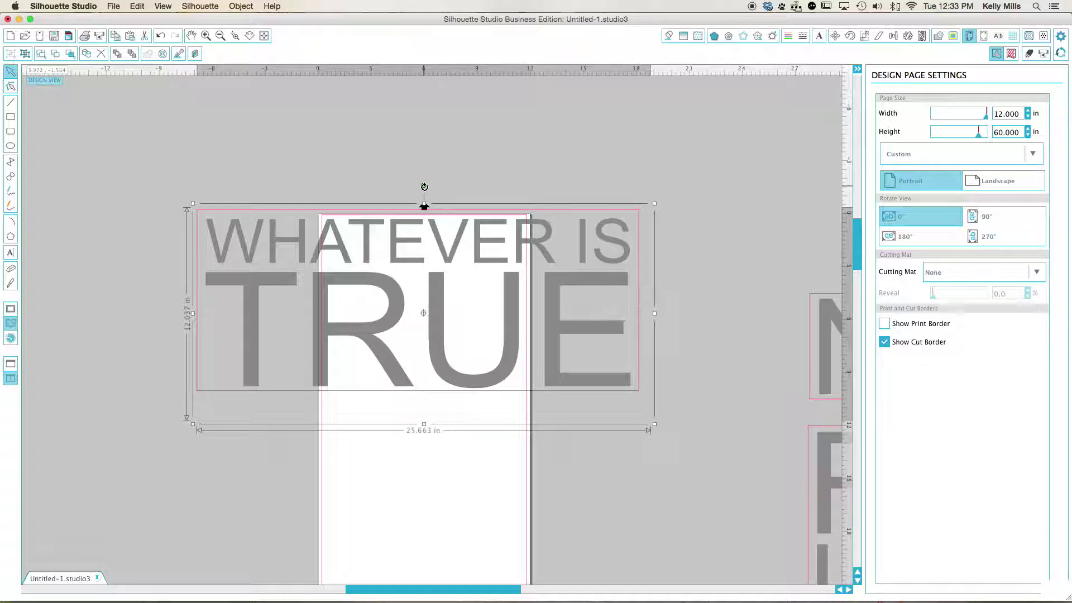
- Rotate the "WHATEVER IS TRUE" section 90° clockwise and position it at the start of the page between the side cut borders
{"action": "left_click_drag", "start_coordinate": [424, 187], "coordinate": [565, 314]}
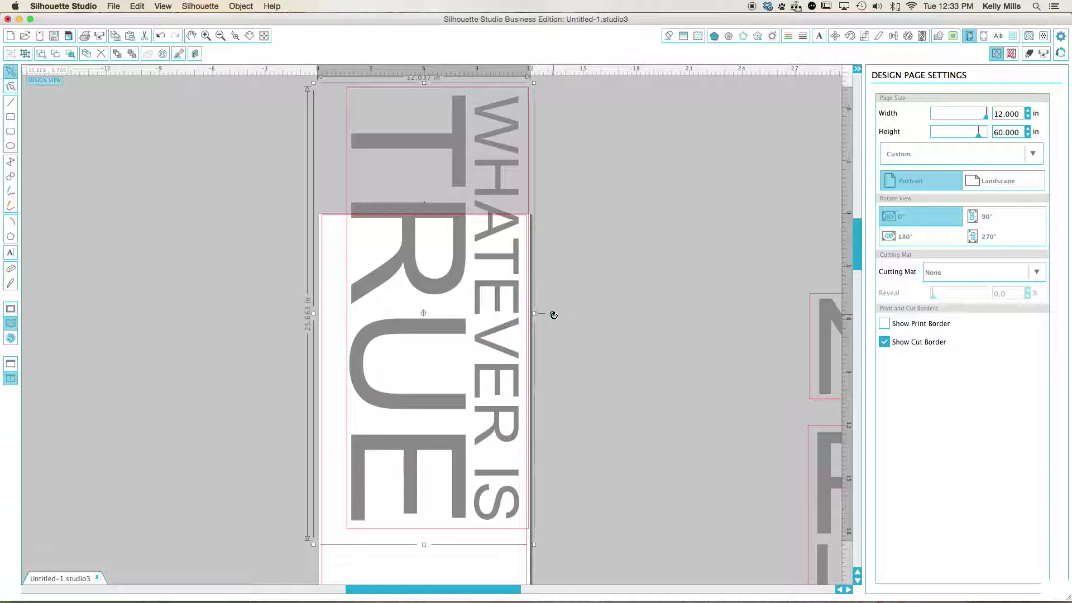
{"action": "left_click_drag", "start_coordinate": [553, 315], "coordinate": [579, 311]}
{"action": "left_click_drag", "start_coordinate": [461, 330], "coordinate": [438, 452]}
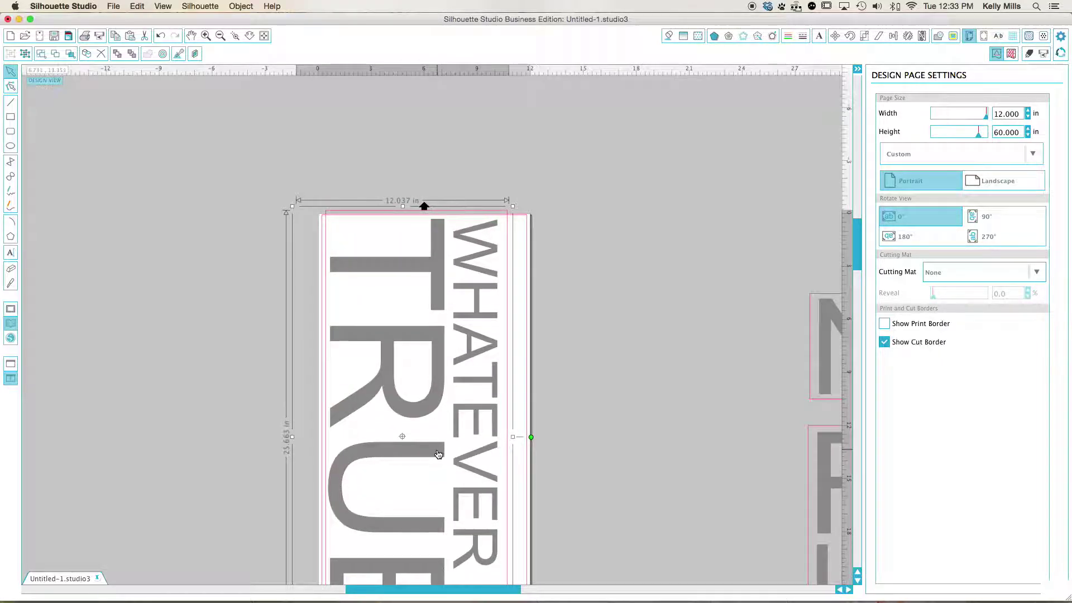
{"action": "scroll", "coordinate": [620, 474], "scroll_direction": "down", "scroll_amount": 5}
{"action": "left_click", "coordinate": [613, 418]}
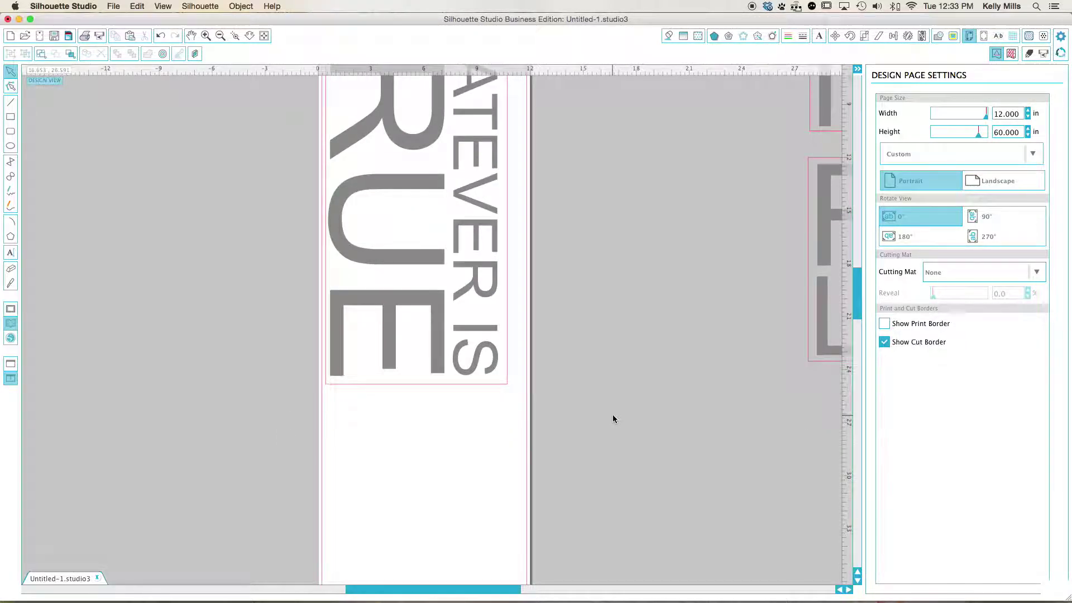
{"action": "scroll", "coordinate": [613, 419], "scroll_direction": "up", "scroll_amount": 1}
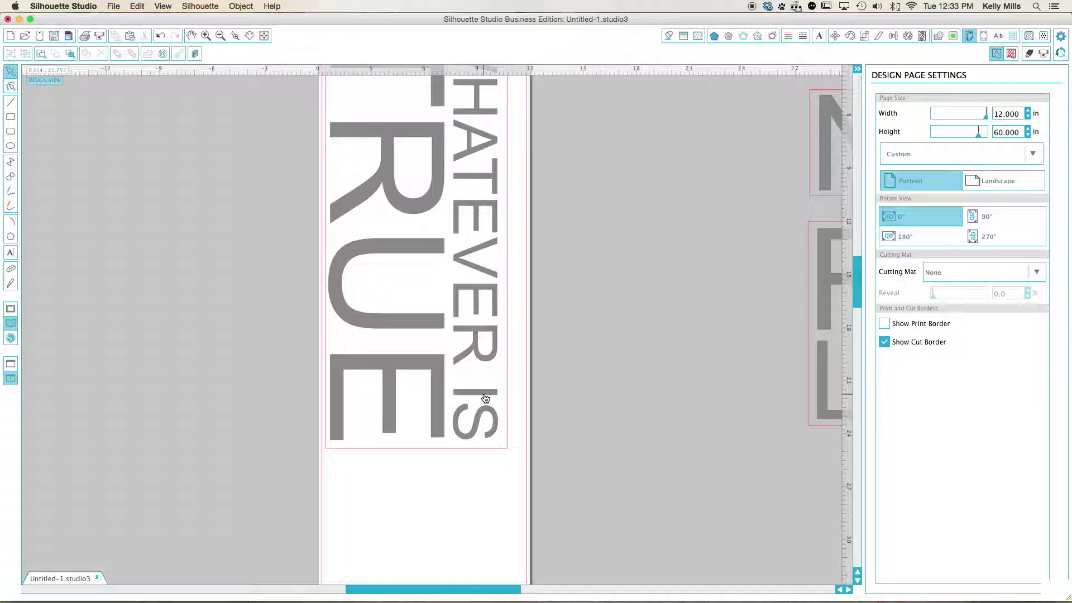
{"action": "scroll", "coordinate": [485, 398], "scroll_direction": "up", "scroll_amount": 2}
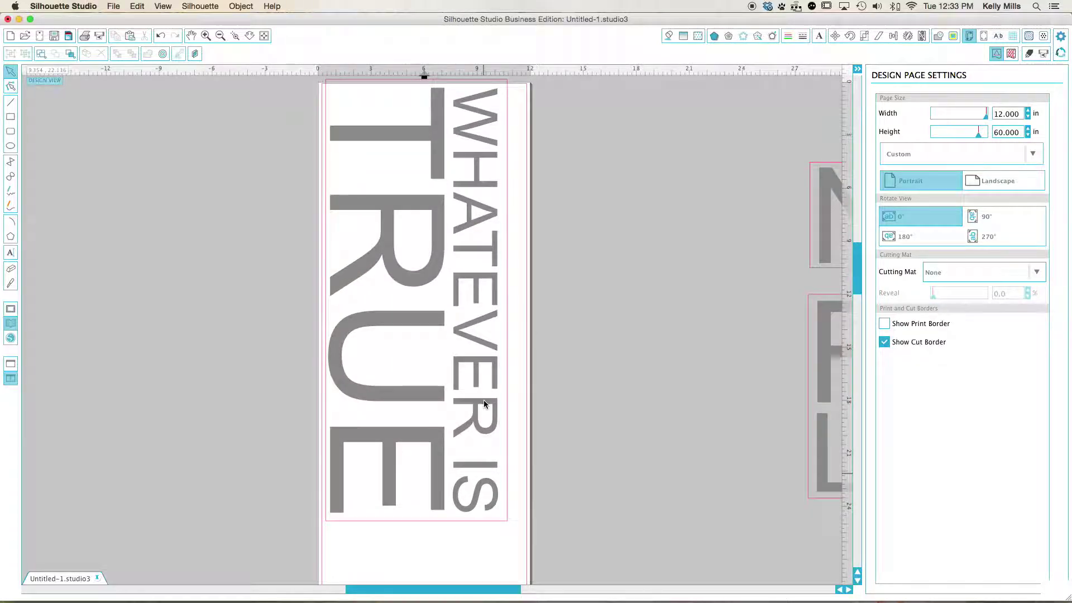
{"action": "scroll", "coordinate": [484, 400], "scroll_direction": "down", "scroll_amount": 2}
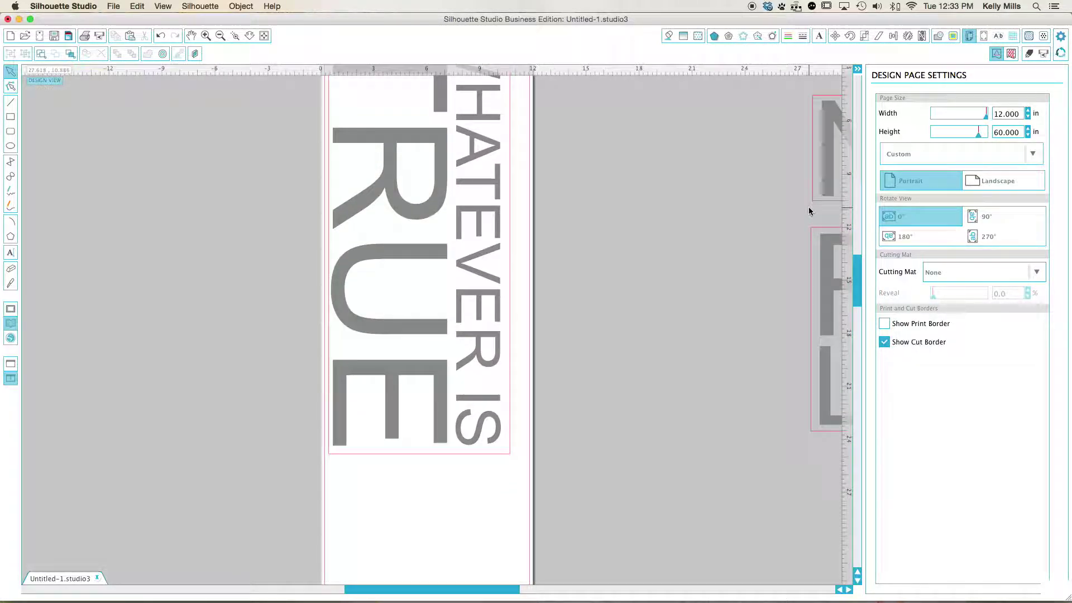
- Bring the "NOBLE" section next to the page and rotate it 90° counterclockwise
{"action": "scroll", "coordinate": [809, 211], "scroll_direction": "up", "scroll_amount": 1}
{"action": "left_click_drag", "start_coordinate": [823, 199], "coordinate": [527, 354]}
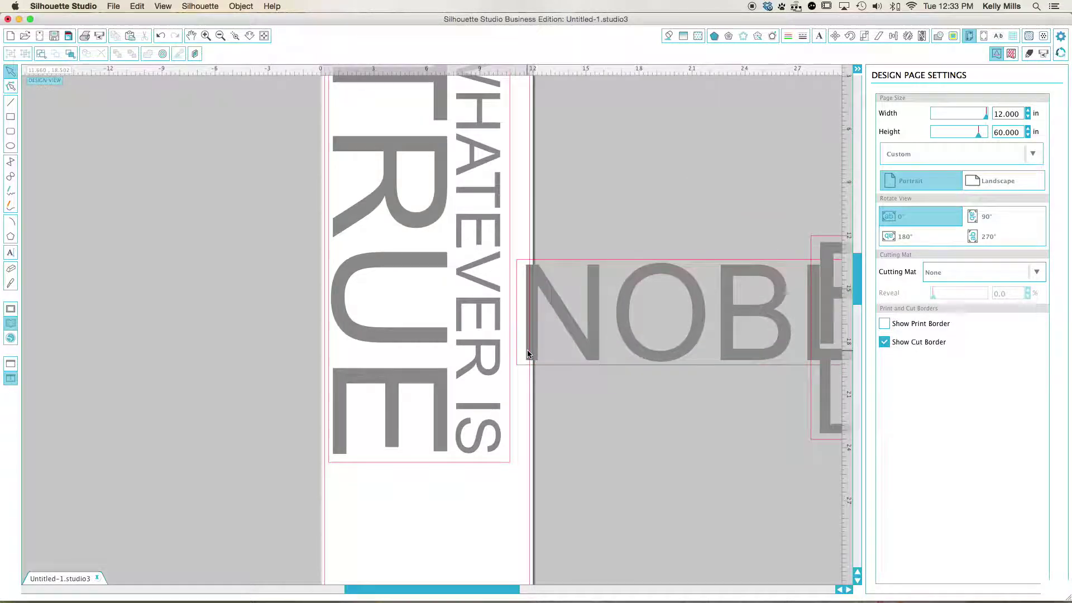
{"action": "left_click", "coordinate": [604, 308]}
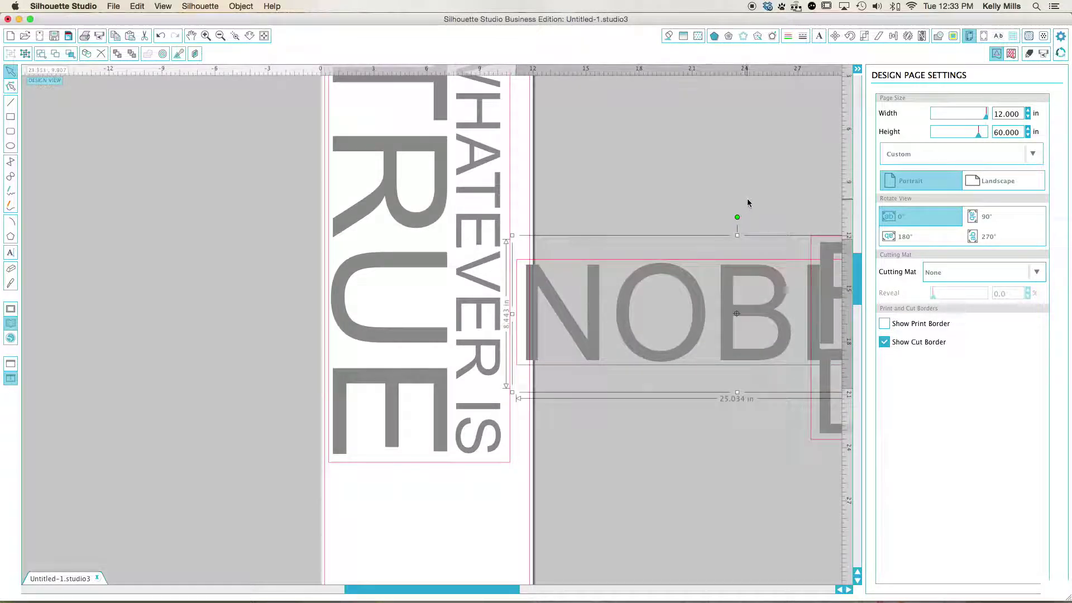
{"action": "left_click_drag", "start_coordinate": [736, 218], "coordinate": [562, 330]}
- Place the rotated "NOBLE" section on the page directly below "WHATEVER IS TRUE", near the left cut border
{"action": "left_click_drag", "start_coordinate": [641, 319], "coordinate": [362, 589]}
{"action": "scroll", "coordinate": [539, 527], "scroll_direction": "down", "scroll_amount": 3}
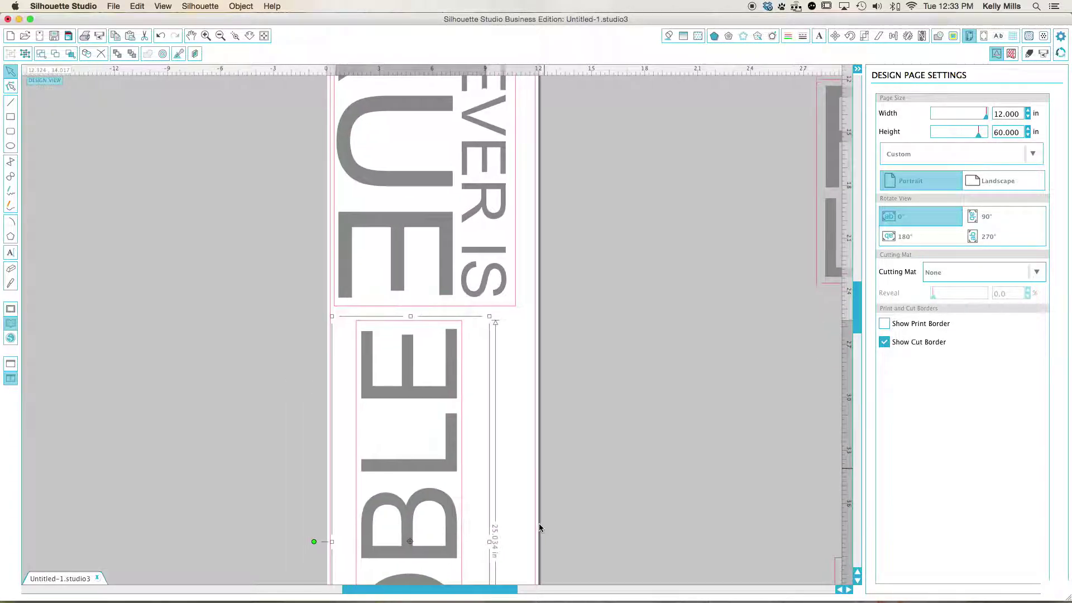
{"action": "scroll", "coordinate": [539, 523], "scroll_direction": "down", "scroll_amount": 4}
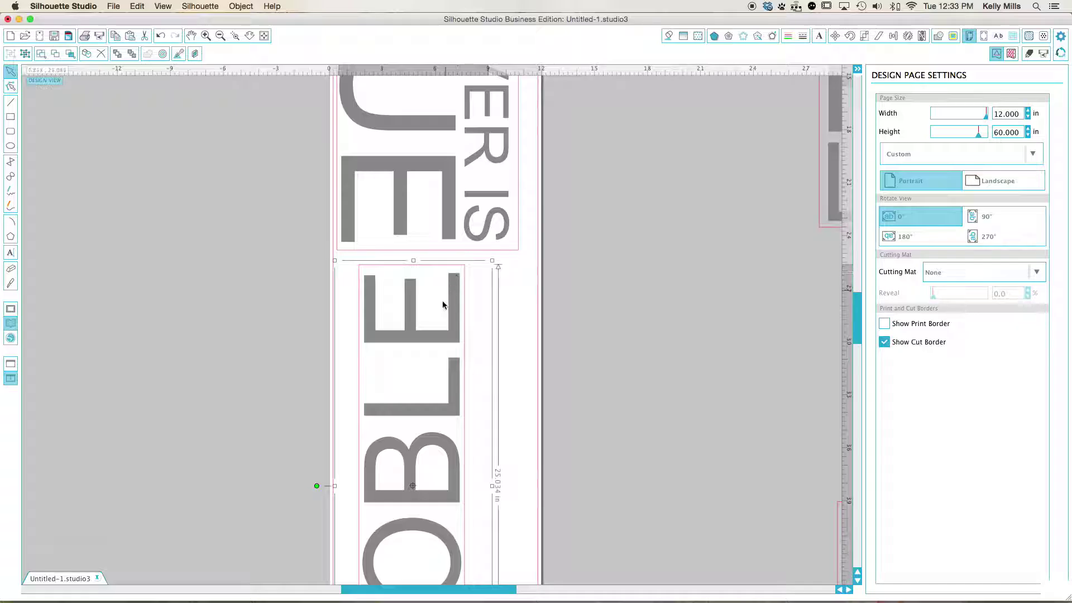
{"action": "left_click_drag", "start_coordinate": [447, 375], "coordinate": [432, 369]}
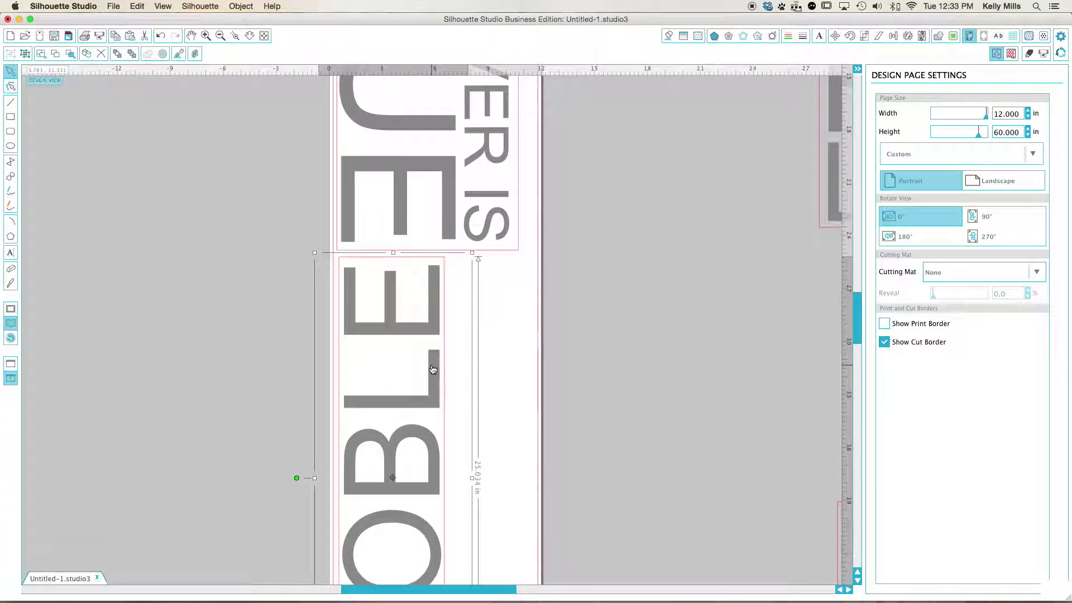
{"action": "left_click", "coordinate": [523, 300]}
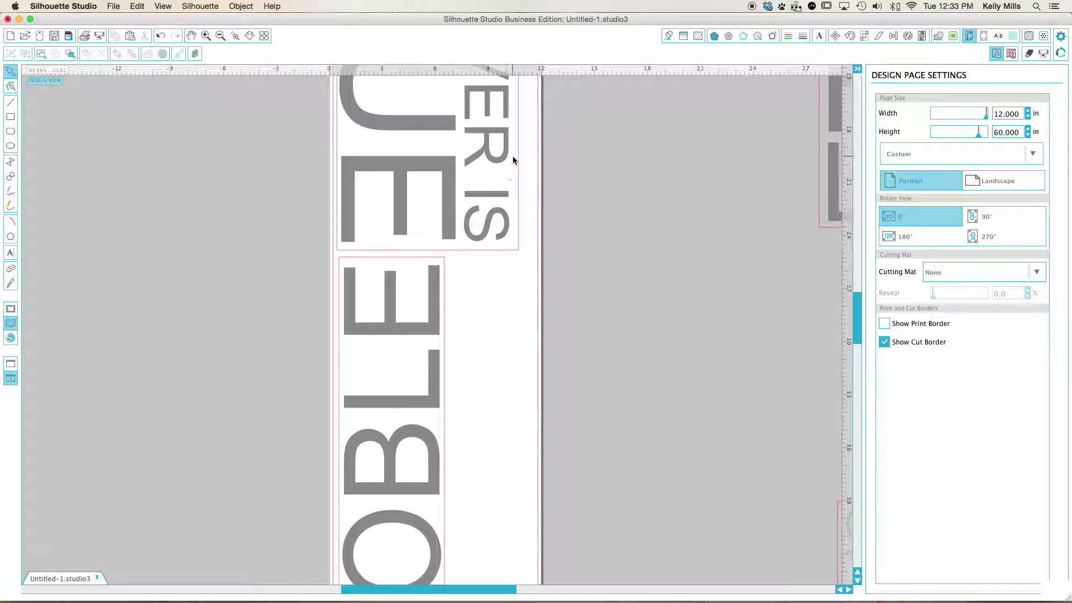
- Move the "RIGHT LOVELY" section to the empty area left of the page and rotate it 90° counterclockwise
{"action": "left_click", "coordinate": [220, 35]}
{"action": "left_click_drag", "start_coordinate": [722, 163], "coordinate": [135, 224]}
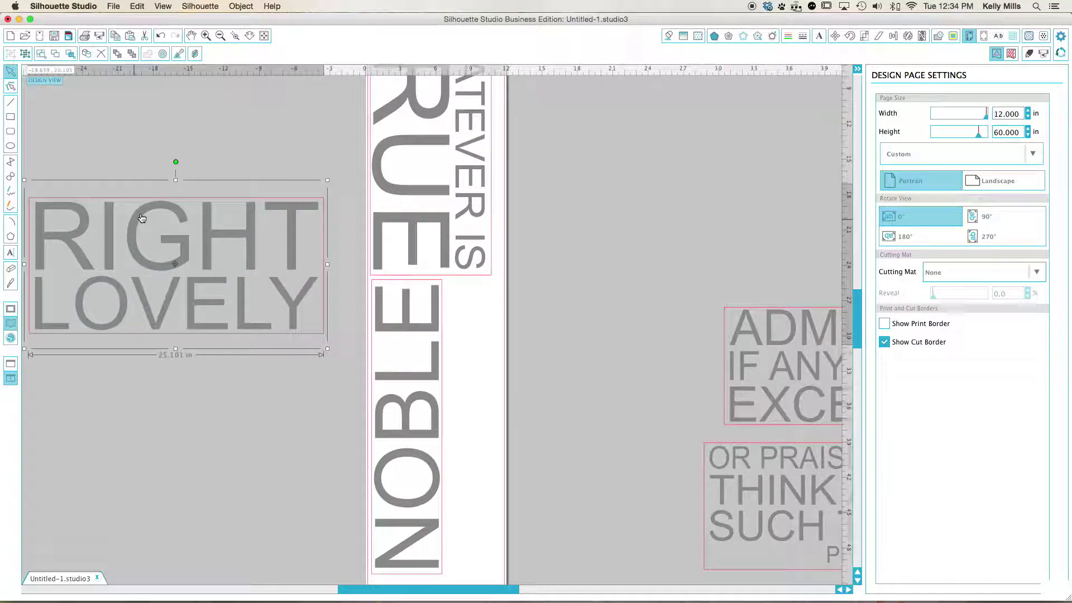
{"action": "left_click_drag", "start_coordinate": [173, 159], "coordinate": [73, 264]}
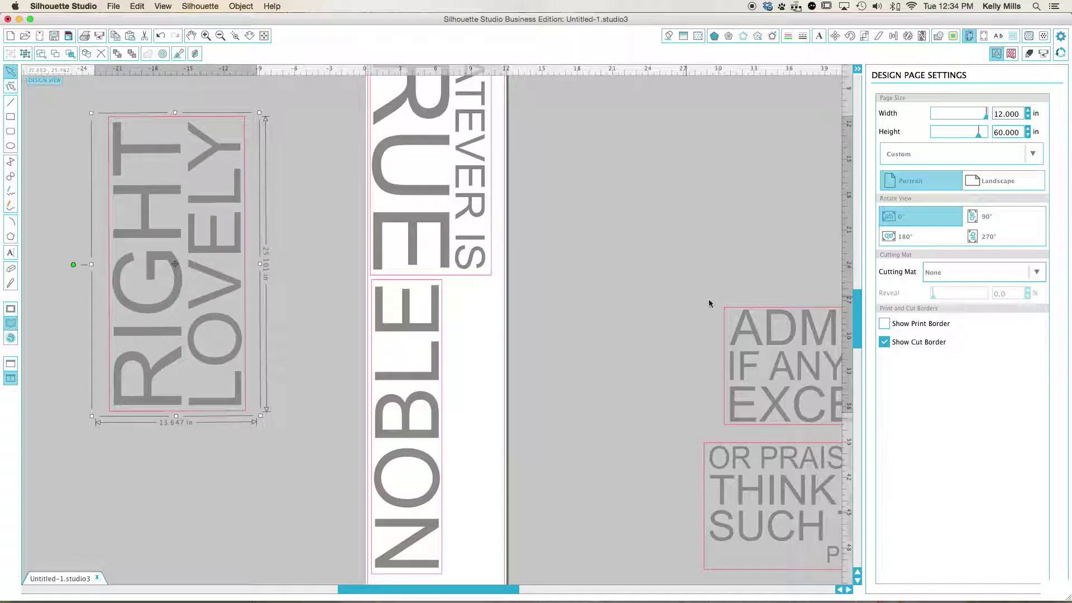
- Move the "ADMIRABLE IF ANYTHING IS EXCELLENT" section beside the page's right edge and rotate it 90° counterclockwise
{"action": "left_click", "coordinate": [742, 323]}
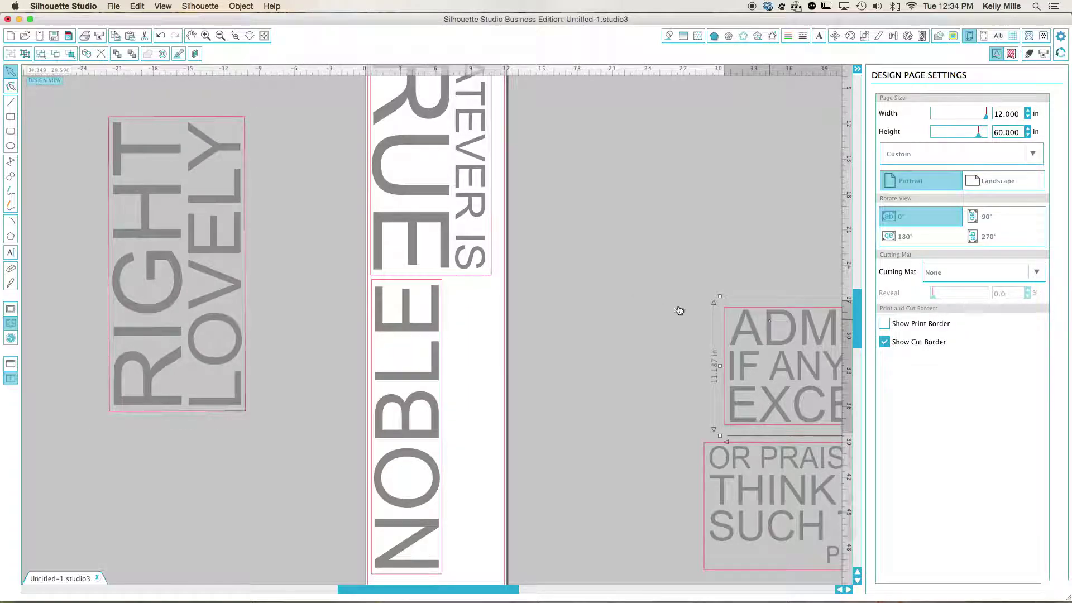
{"action": "left_click_drag", "start_coordinate": [765, 324], "coordinate": [538, 310]}
{"action": "left_click_drag", "start_coordinate": [647, 263], "coordinate": [539, 241]}
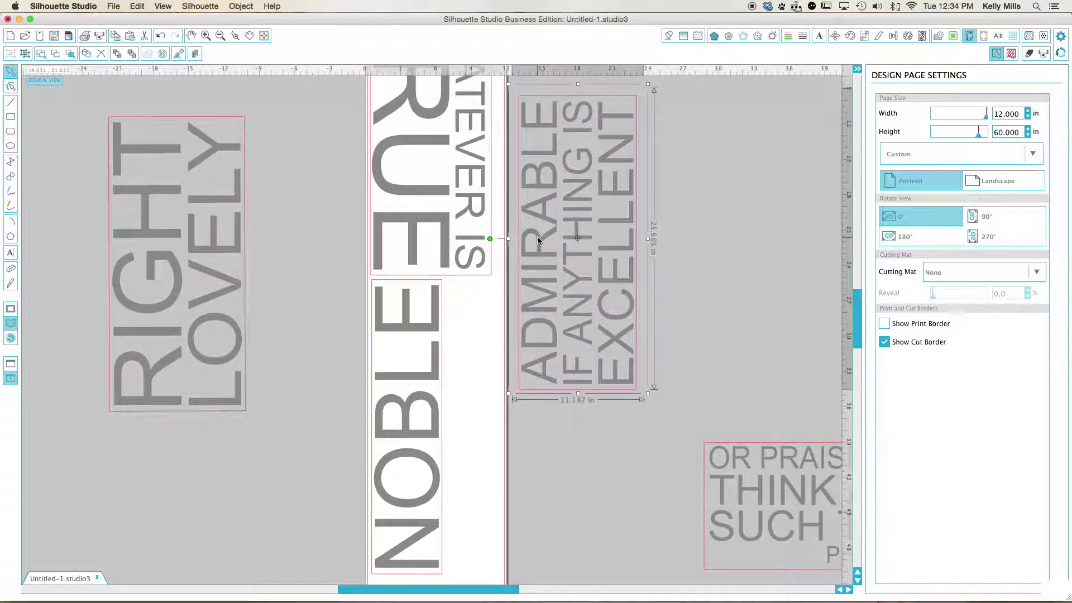
- Rotate the "OR PRAISEWORTHY" to "PHILIPPIANS 4:8" section 90° counterclockwise and place it beside the page below the "EXCELLENT" section
{"action": "left_click", "coordinate": [785, 468]}
{"action": "left_click_drag", "start_coordinate": [786, 468], "coordinate": [636, 465]}
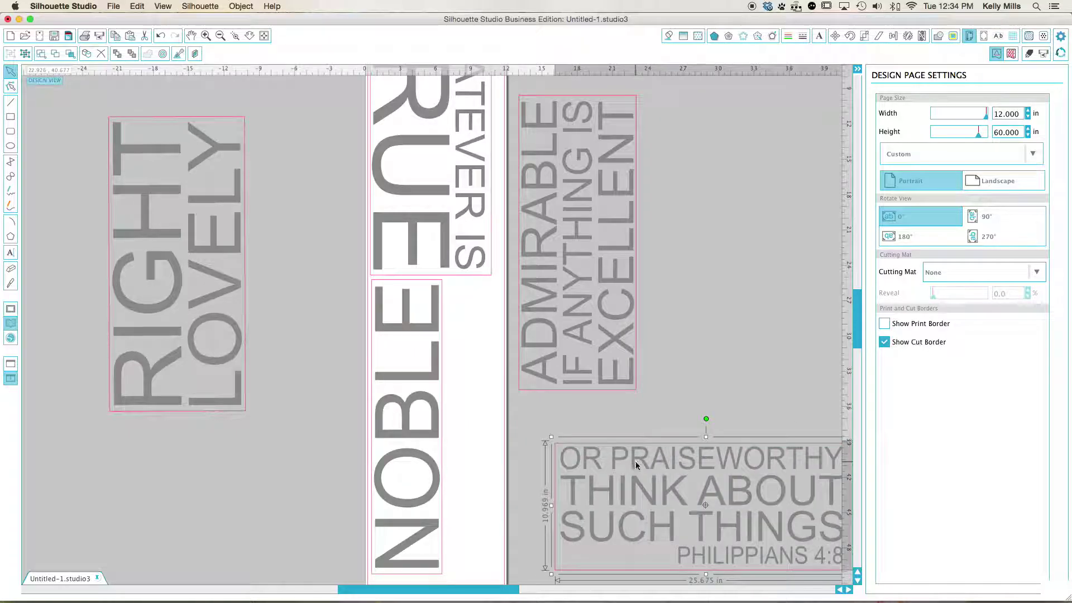
{"action": "left_click_drag", "start_coordinate": [698, 419], "coordinate": [619, 505]}
{"action": "left_click_drag", "start_coordinate": [686, 482], "coordinate": [568, 518]}
{"action": "scroll", "coordinate": [568, 518], "scroll_direction": "down", "scroll_amount": 5}
{"action": "scroll", "coordinate": [568, 522], "scroll_direction": "down", "scroll_amount": 1}
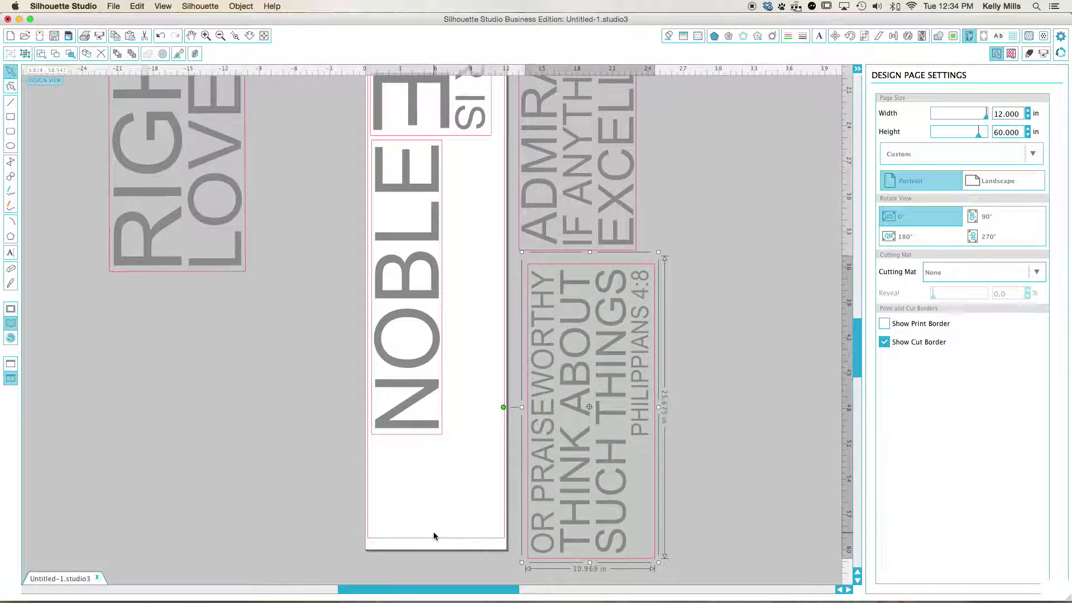
- Set the design page height to 100 in
{"action": "key", "text": "Return"}
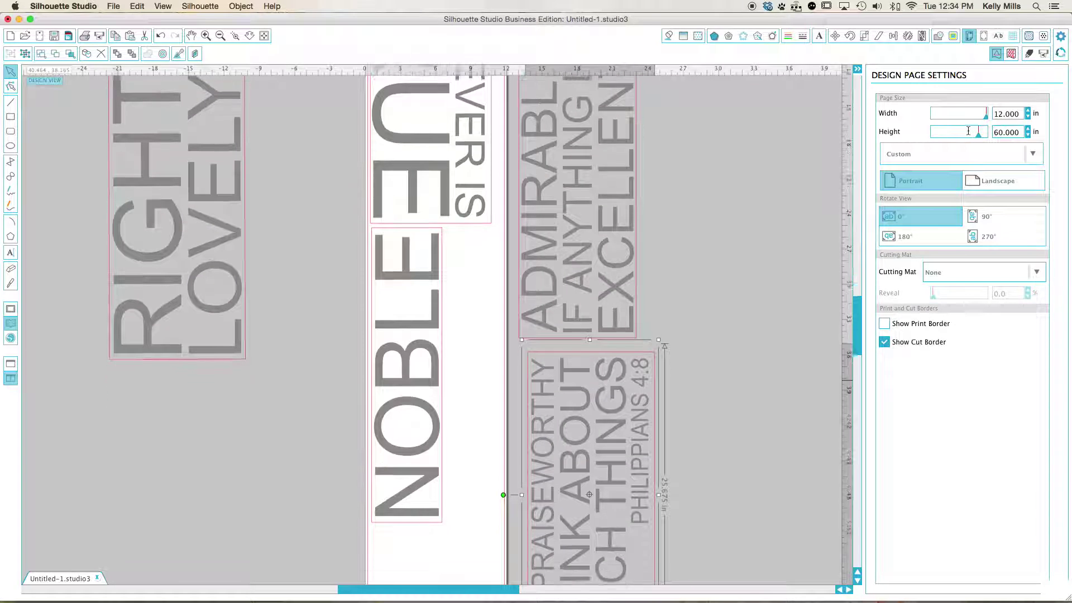
{"action": "left_click", "coordinate": [966, 132]}
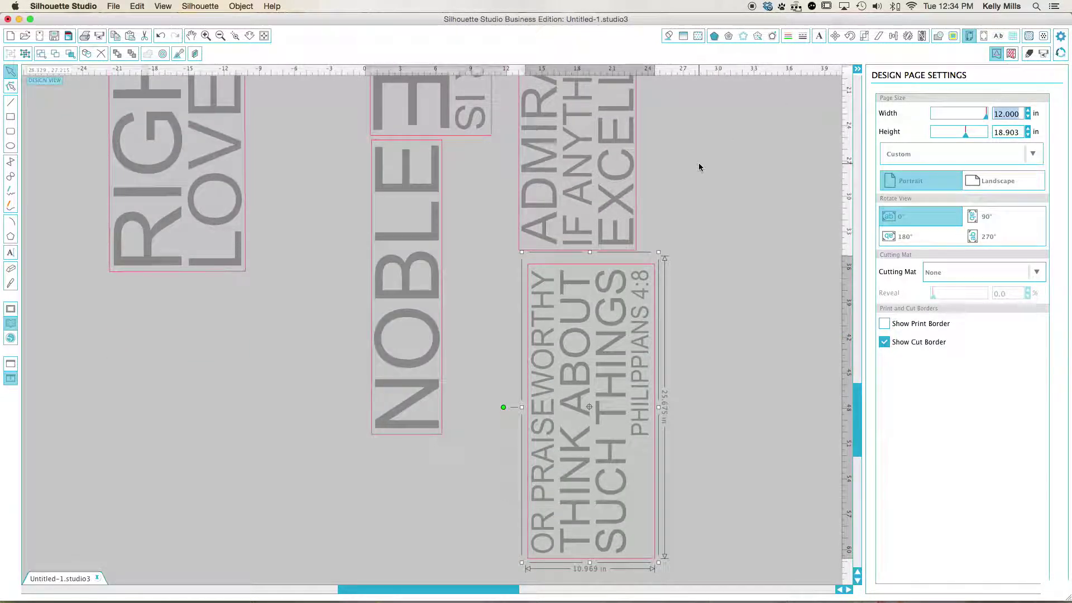
{"action": "left_click", "coordinate": [1023, 132]}
{"action": "type", "text": "100"}
{"action": "key", "text": "Return"}
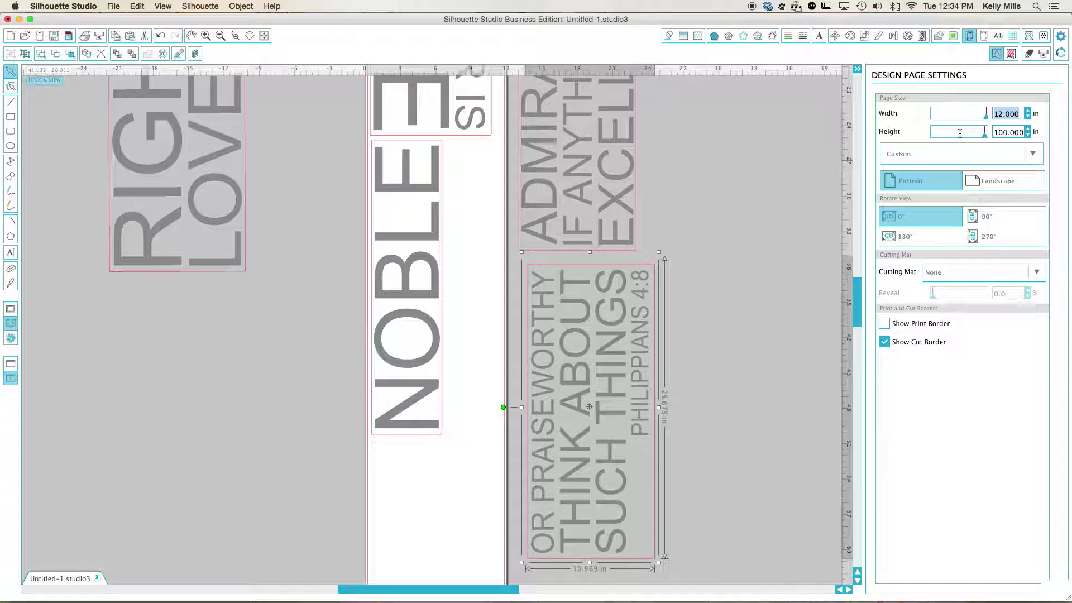
- Place the "RIGHT LOVELY" section on the page below "NOBLE" and nudge it slightly left to fit between the cut borders
{"action": "left_click_drag", "start_coordinate": [207, 270], "coordinate": [466, 557]}
{"action": "left_click", "coordinate": [565, 554]}
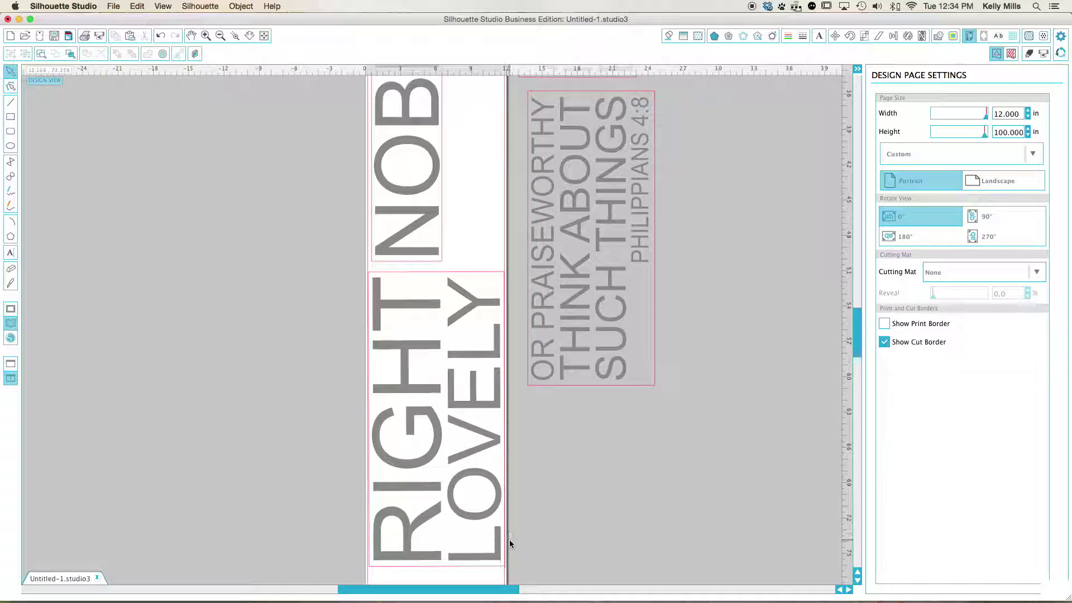
{"action": "left_click", "coordinate": [473, 573]}
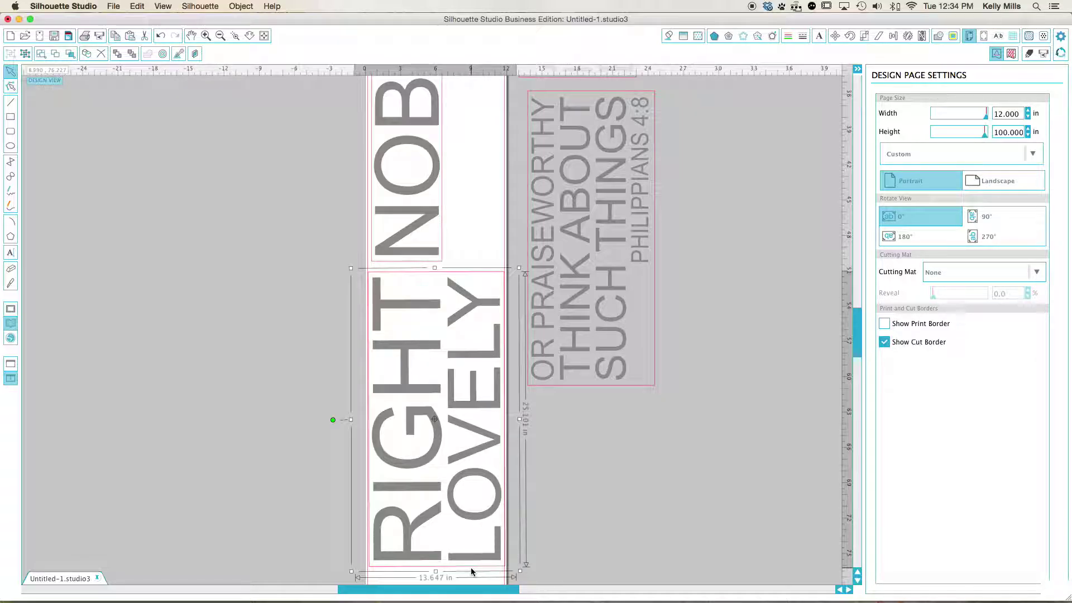
{"action": "key", "text": "Left"}
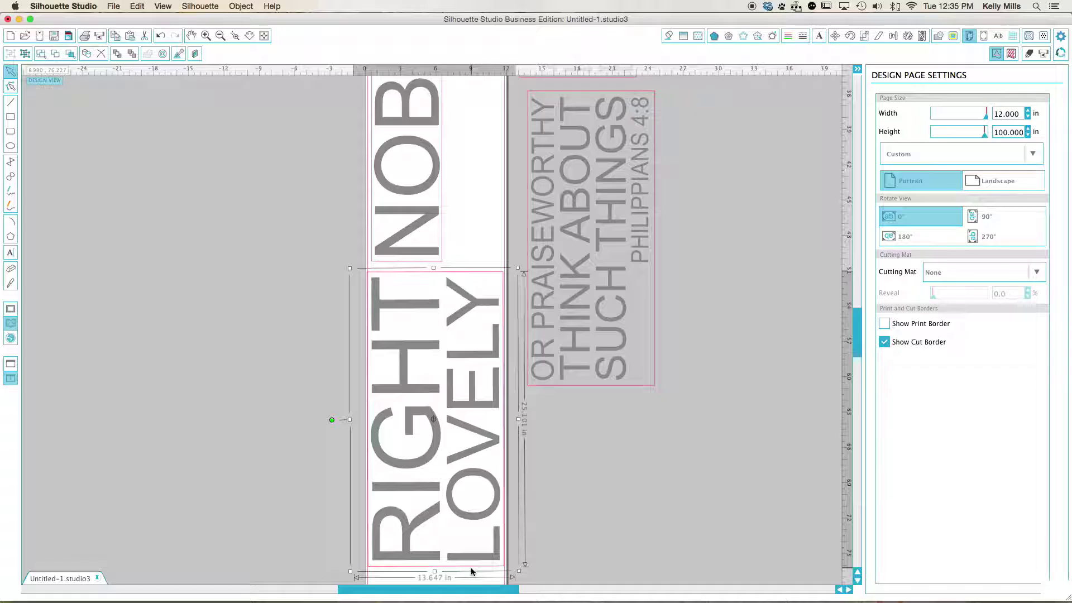
- Move the "RIGHT LOVELY" section back off the page, try rotating it to horizontal, and undo the rotations
{"action": "left_click_drag", "start_coordinate": [476, 406], "coordinate": [230, 279]}
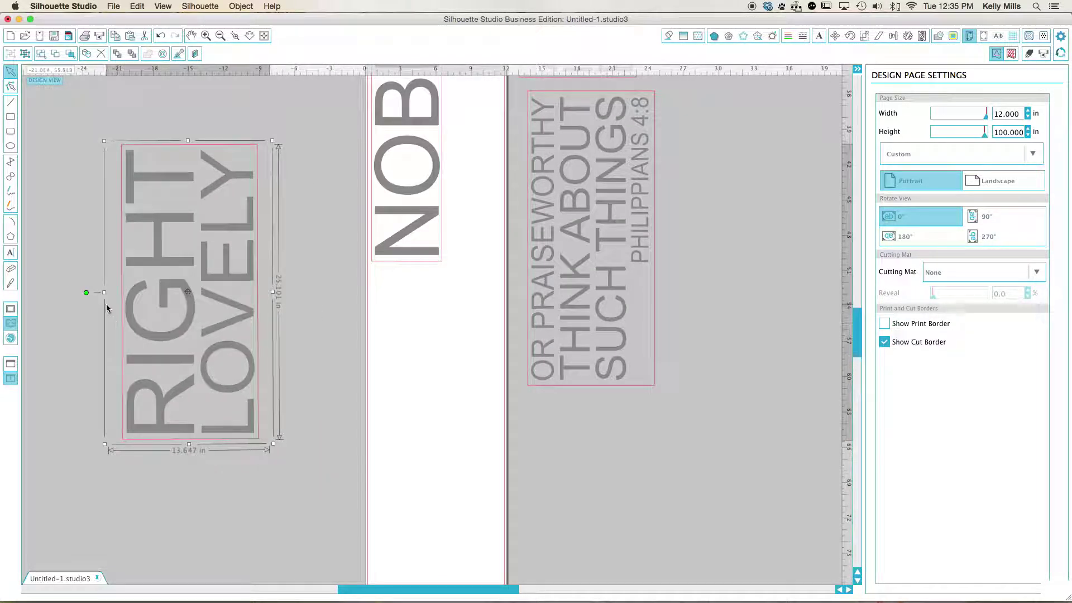
{"action": "left_click_drag", "start_coordinate": [85, 292], "coordinate": [183, 211]}
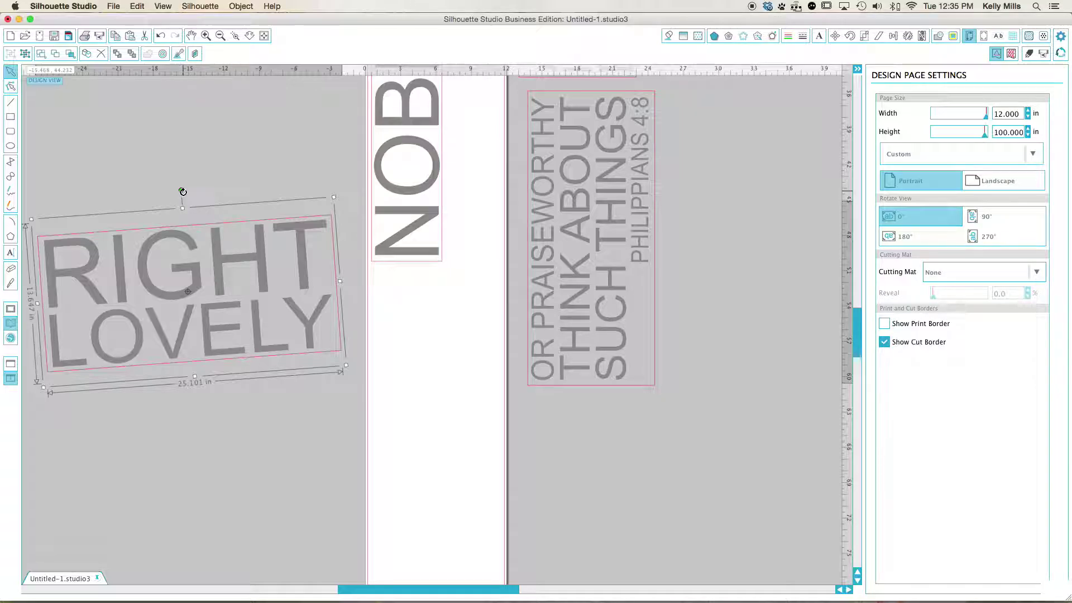
{"action": "left_click_drag", "start_coordinate": [183, 191], "coordinate": [183, 194]}
{"action": "key", "text": "super+z"}
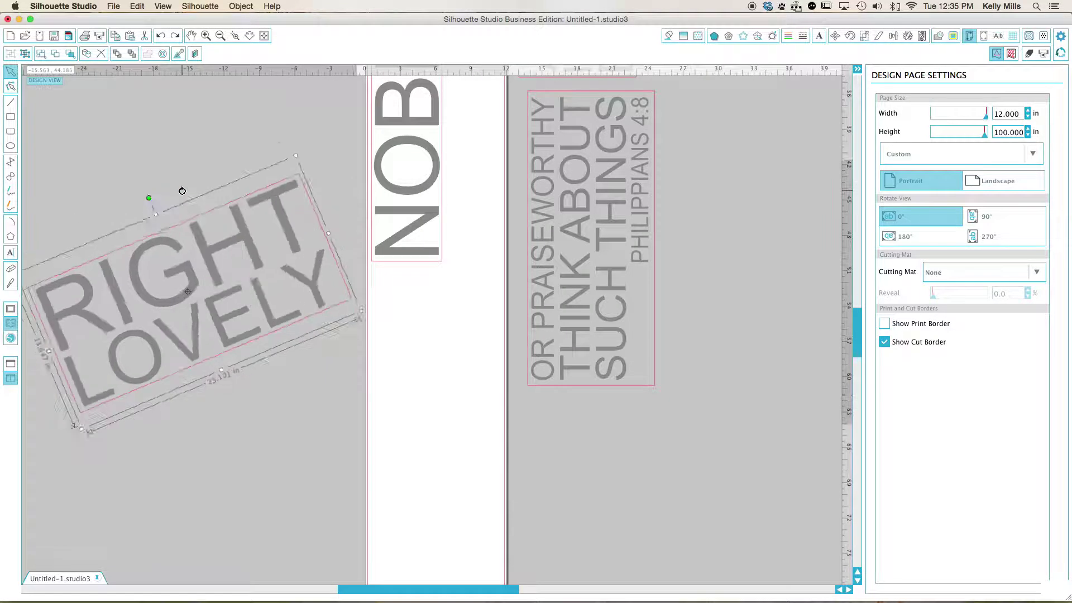
{"action": "left_click", "coordinate": [313, 203]}
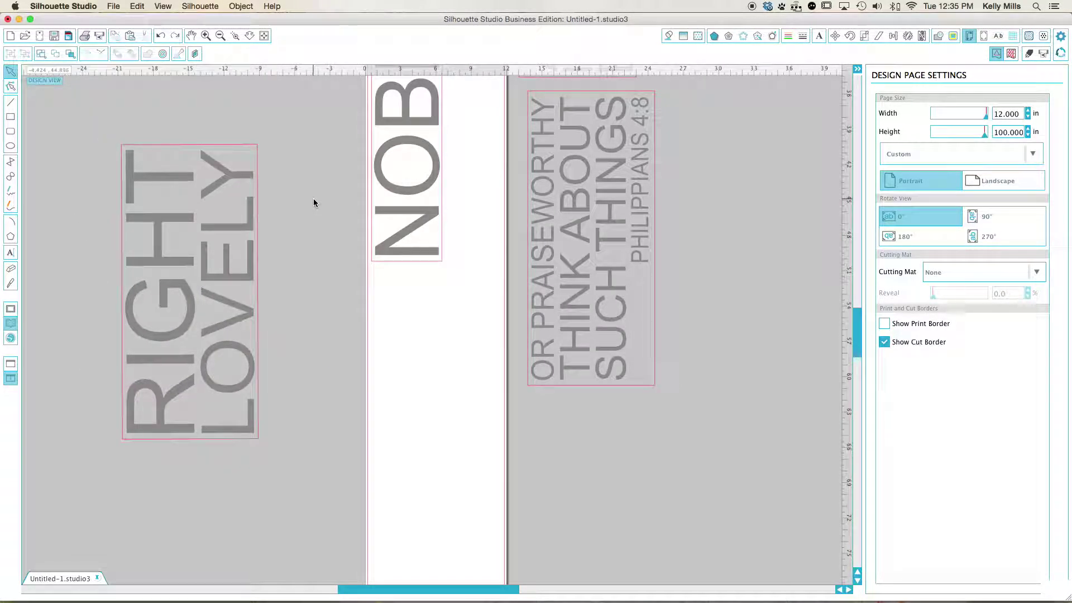
- Shift the "WHATEVER IS TRUE" section down inside the page's upper cut border and move "NOBLE" down to clear it
{"action": "scroll", "coordinate": [314, 202], "scroll_direction": "up", "scroll_amount": 10}
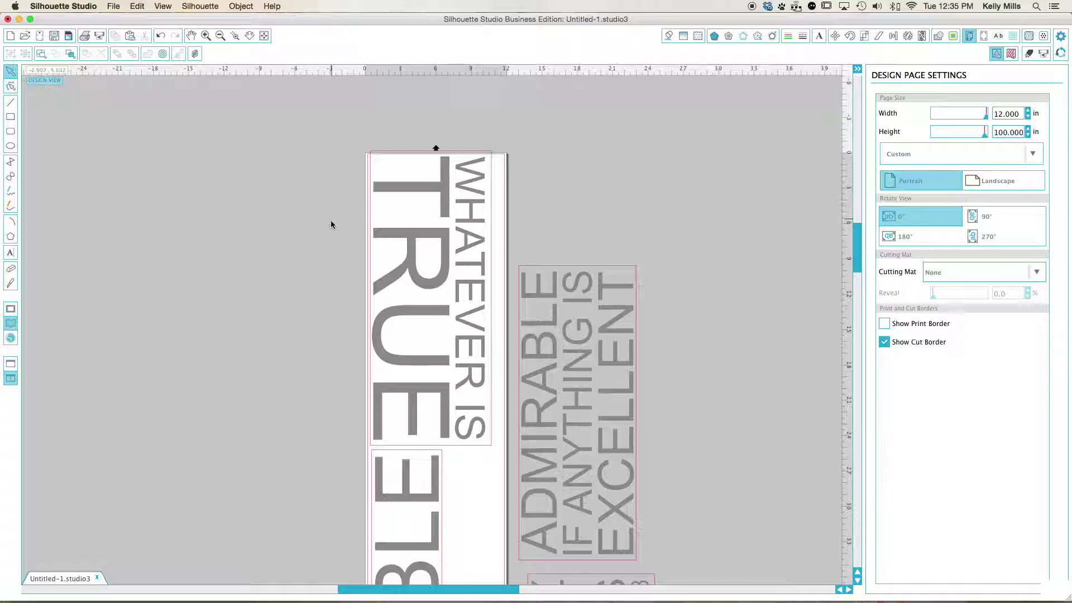
{"action": "left_click_drag", "start_coordinate": [448, 184], "coordinate": [448, 190]}
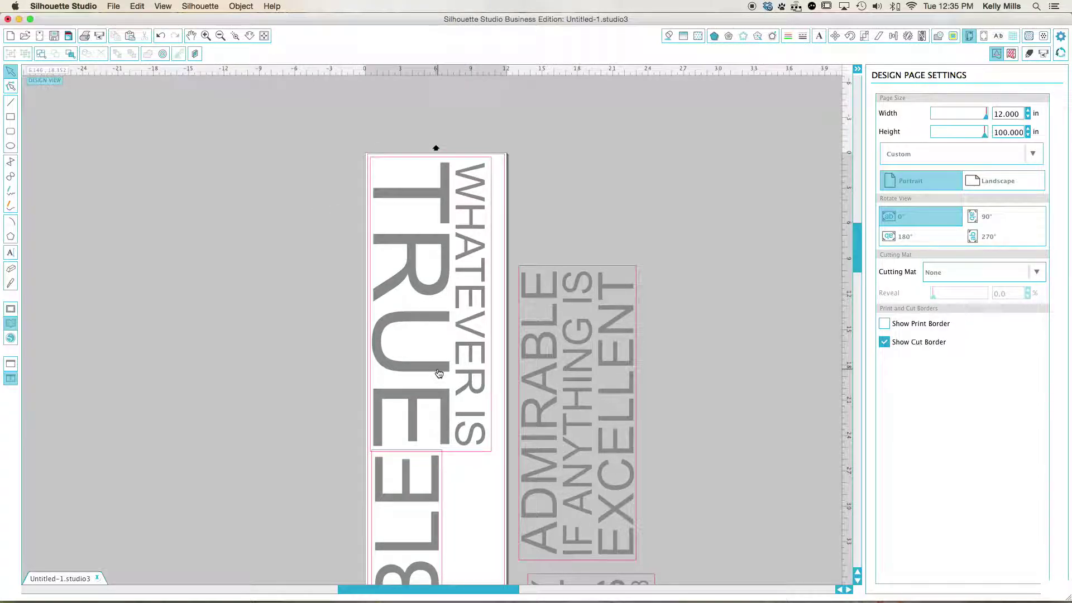
{"action": "scroll", "coordinate": [439, 375], "scroll_direction": "down", "scroll_amount": 5}
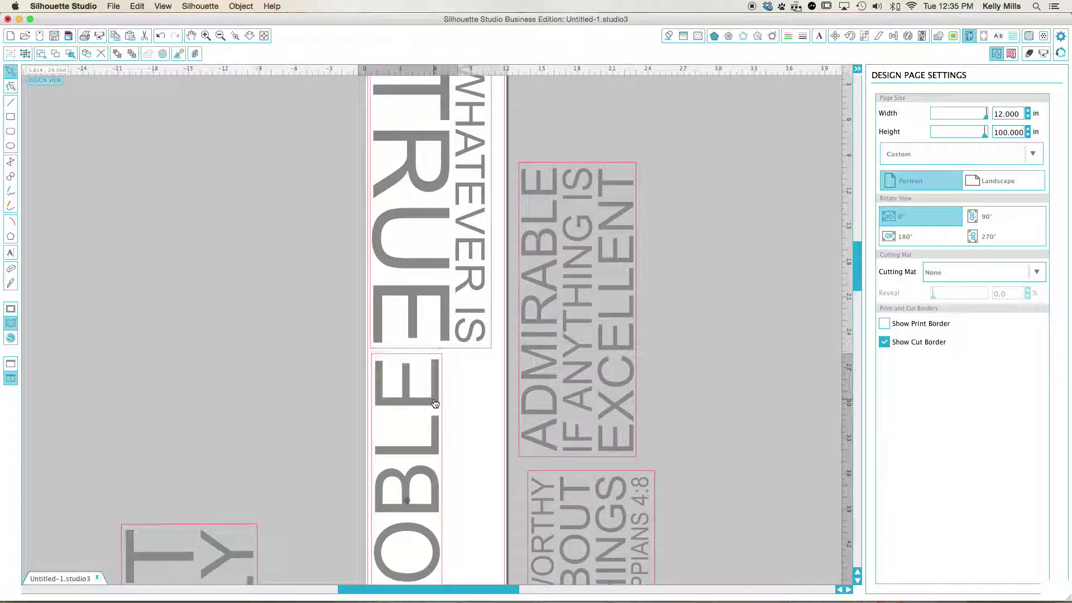
{"action": "left_click", "coordinate": [435, 397]}
{"action": "scroll", "coordinate": [435, 398], "scroll_direction": "down", "scroll_amount": 6}
{"action": "scroll", "coordinate": [434, 399], "scroll_direction": "down", "scroll_amount": 2}
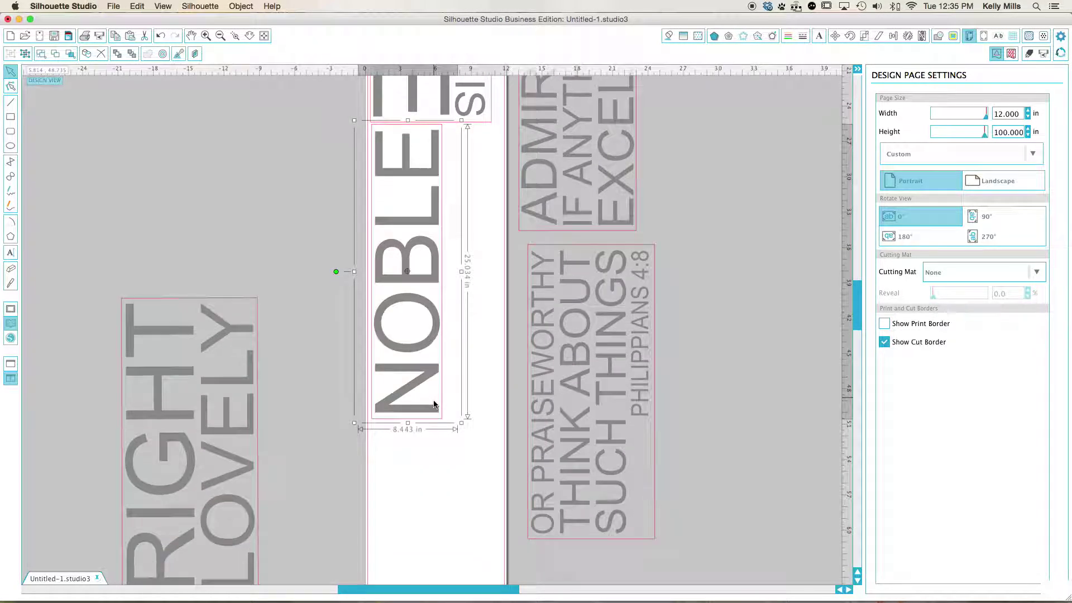
{"action": "left_click", "coordinate": [435, 472]}
{"action": "scroll", "coordinate": [467, 431], "scroll_direction": "up", "scroll_amount": 11}
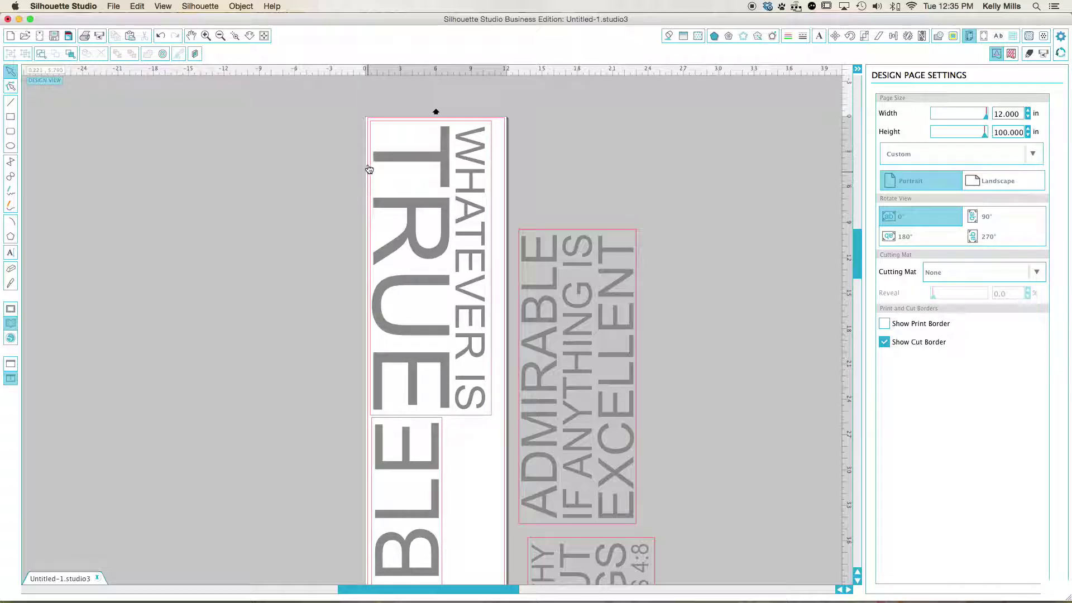
- Try moving the "WHATEVER IS TRUE" section off the page and rotating it to horizontal, and restore its vertical placement on the page
{"action": "left_click_drag", "start_coordinate": [446, 135], "coordinate": [245, 144]}
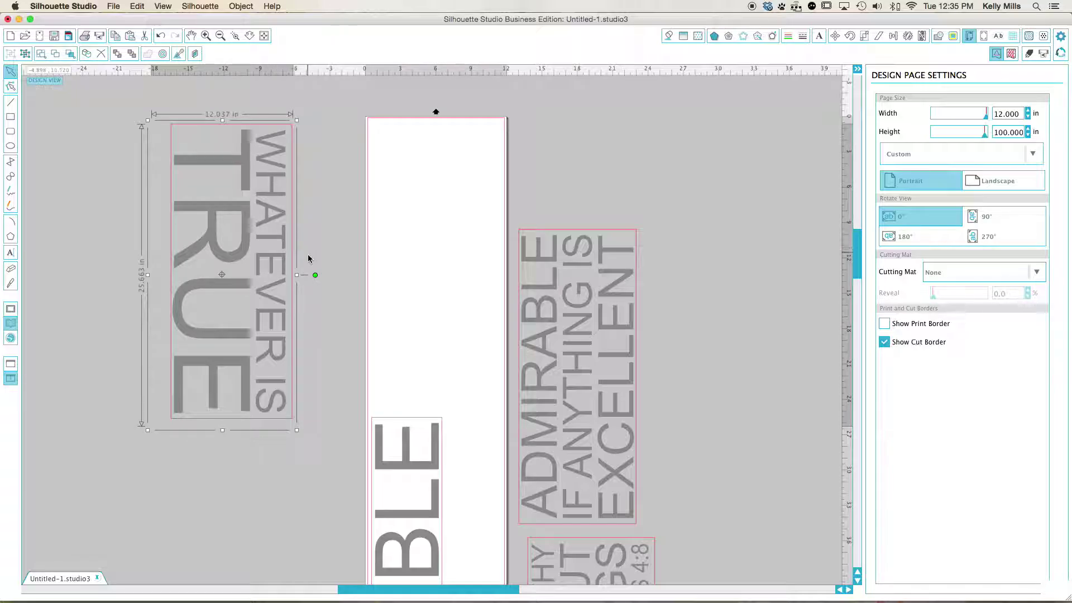
{"action": "left_click_drag", "start_coordinate": [316, 276], "coordinate": [224, 182]}
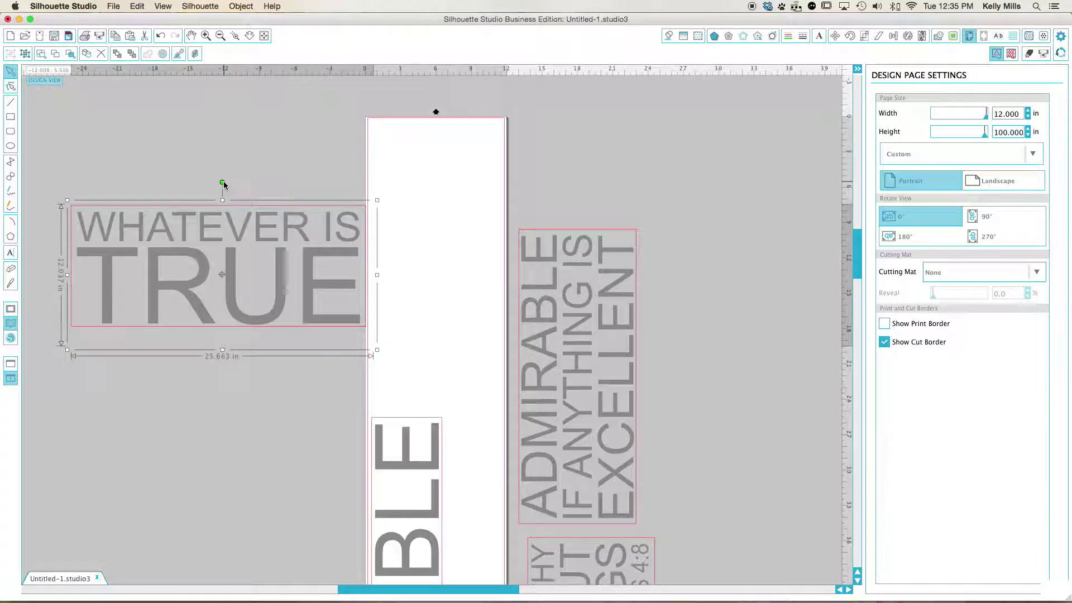
{"action": "left_click", "coordinate": [314, 184]}
{"action": "left_click_drag", "start_coordinate": [277, 301], "coordinate": [272, 241]}
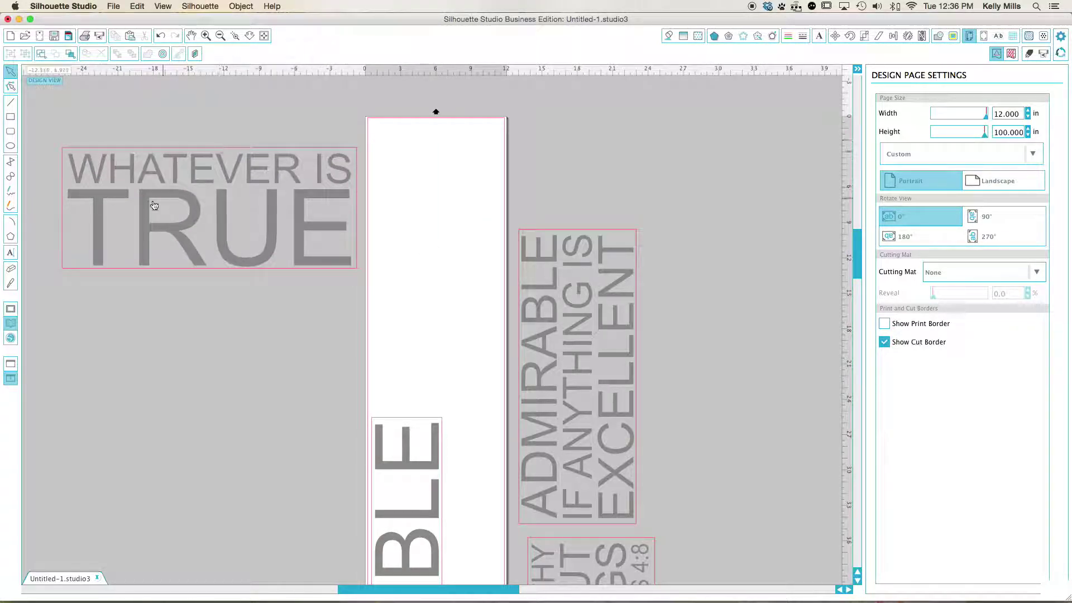
{"action": "left_click_drag", "start_coordinate": [125, 206], "coordinate": [134, 264]}
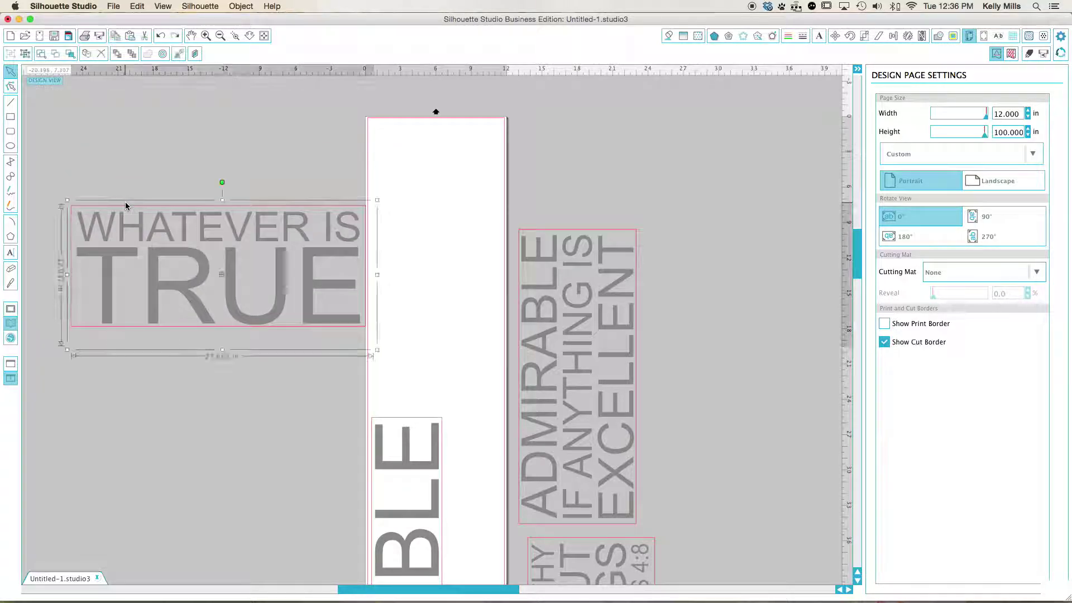
{"action": "left_click_drag", "start_coordinate": [222, 182], "coordinate": [315, 274]}
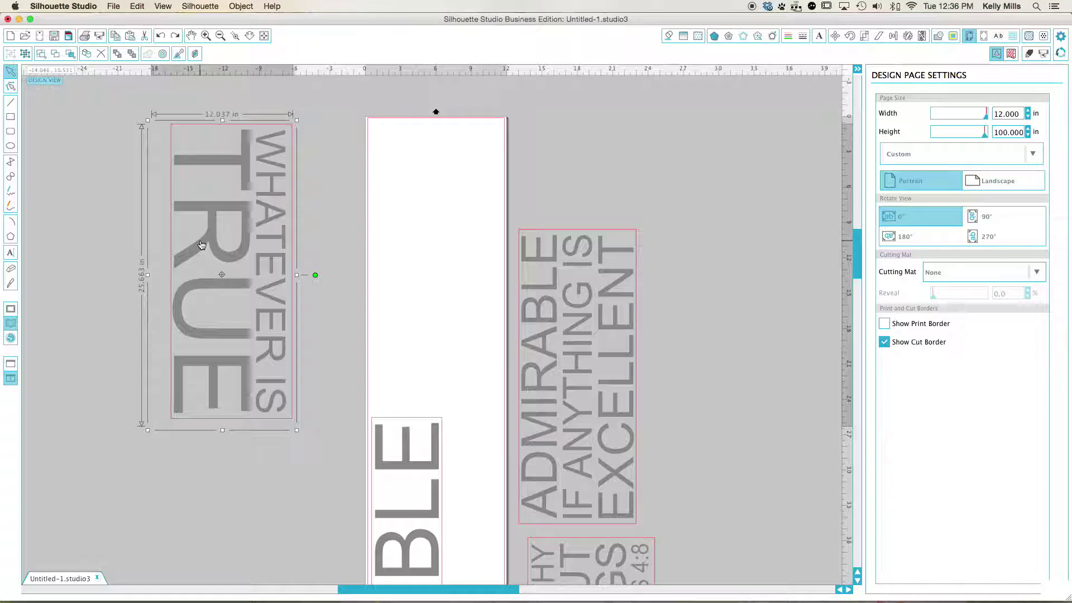
{"action": "scroll", "coordinate": [202, 245], "scroll_direction": "down", "scroll_amount": 10}
{"action": "left_click_drag", "start_coordinate": [201, 245], "coordinate": [400, 245]}
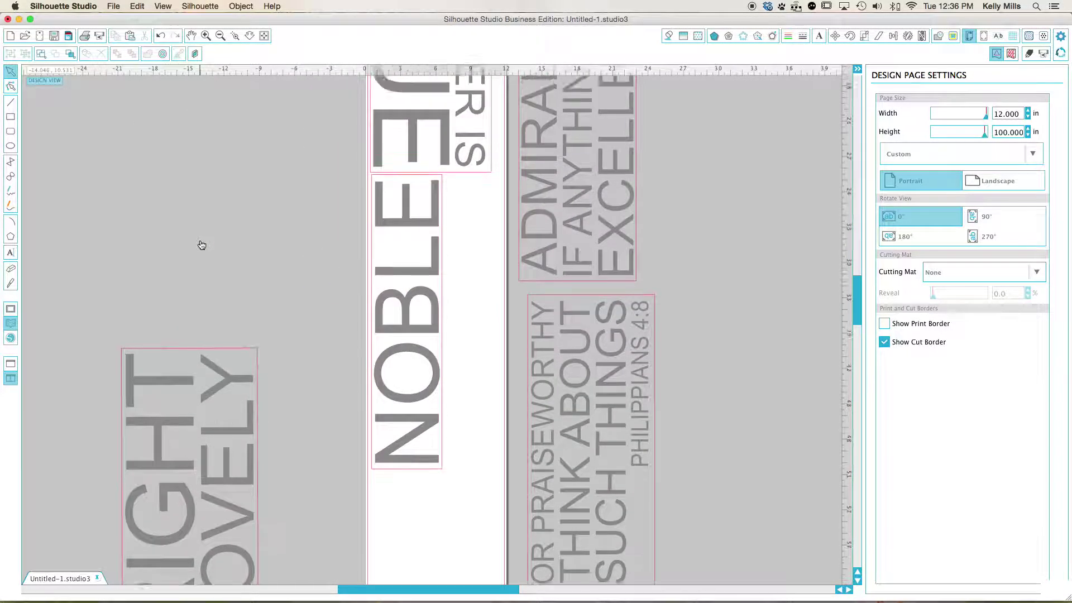
- Nudge the "NOBLE" section slightly down to widen the gap beneath "WHATEVER IS TRUE"
{"action": "scroll", "coordinate": [201, 245], "scroll_direction": "up", "scroll_amount": 10}
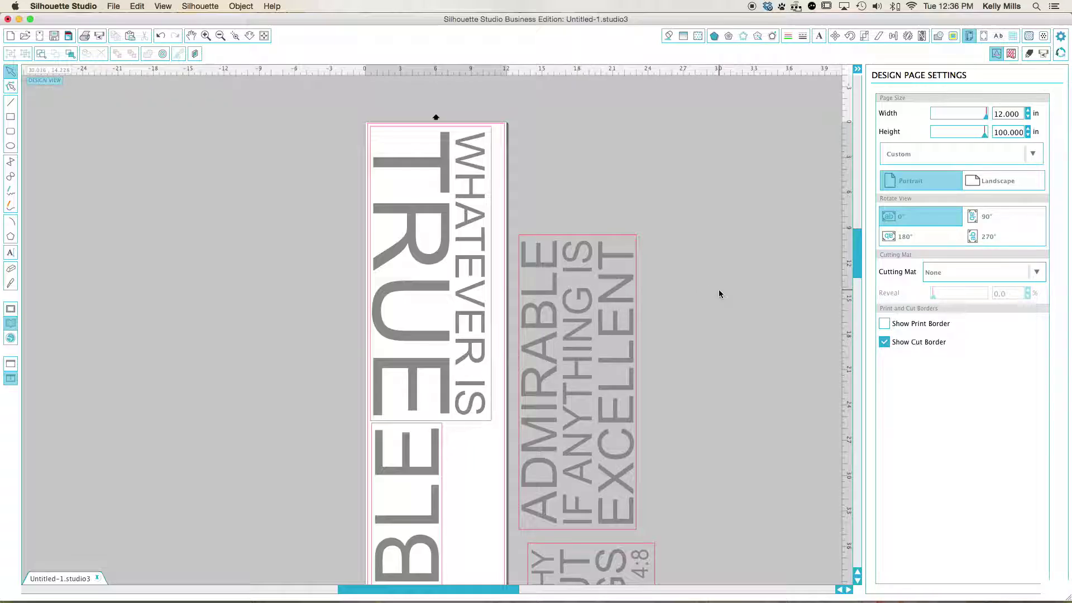
{"action": "scroll", "coordinate": [719, 294], "scroll_direction": "down", "scroll_amount": 3}
{"action": "scroll", "coordinate": [720, 293], "scroll_direction": "down", "scroll_amount": 1}
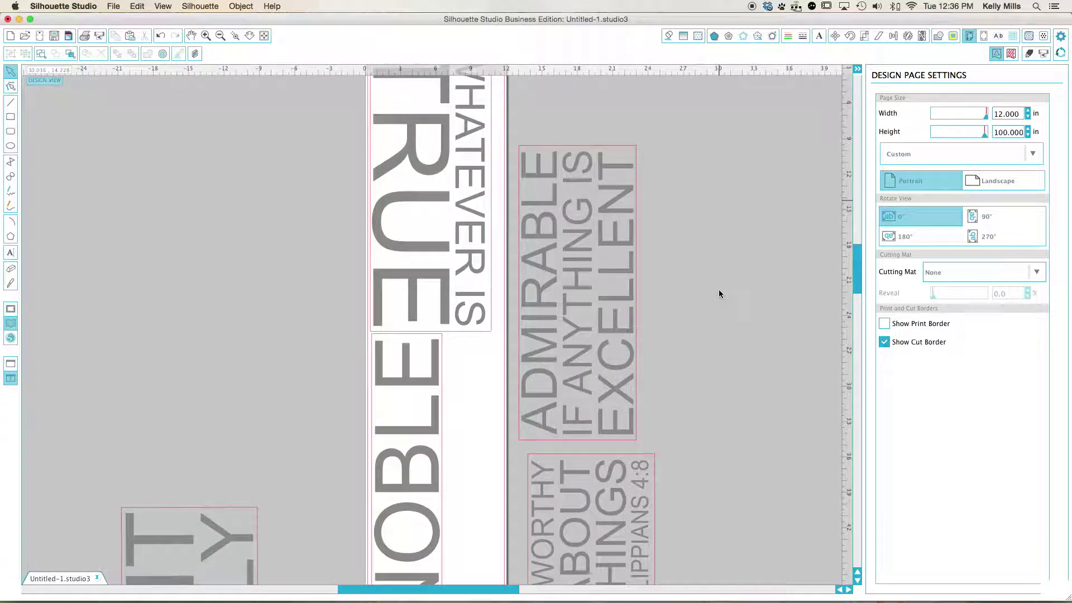
{"action": "scroll", "coordinate": [719, 294], "scroll_direction": "down", "scroll_amount": 1}
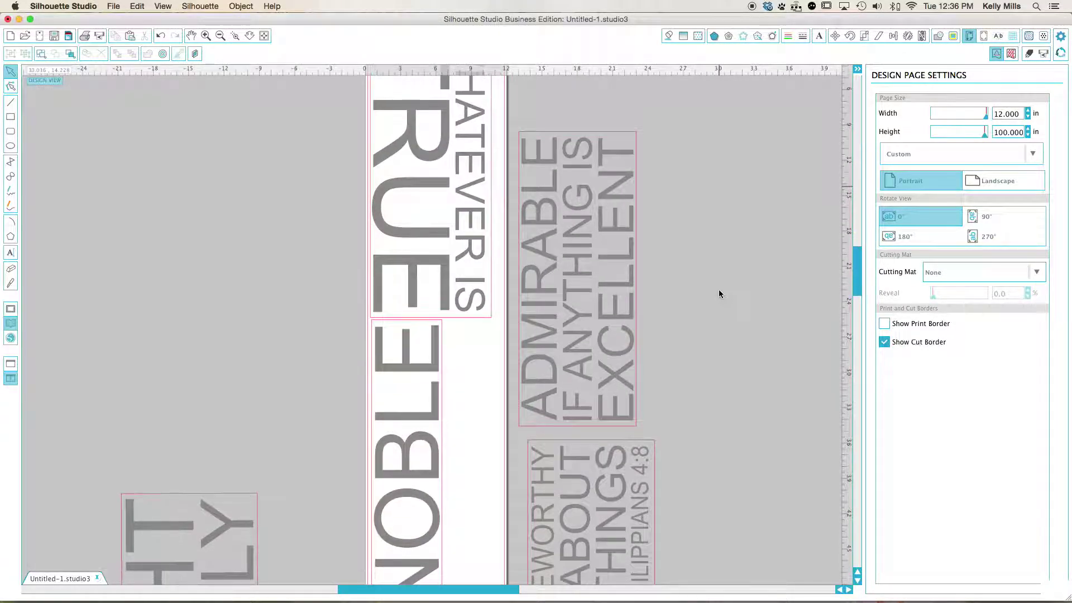
{"action": "left_click", "coordinate": [382, 334]}
{"action": "left_click_drag", "start_coordinate": [382, 334], "coordinate": [382, 342]}
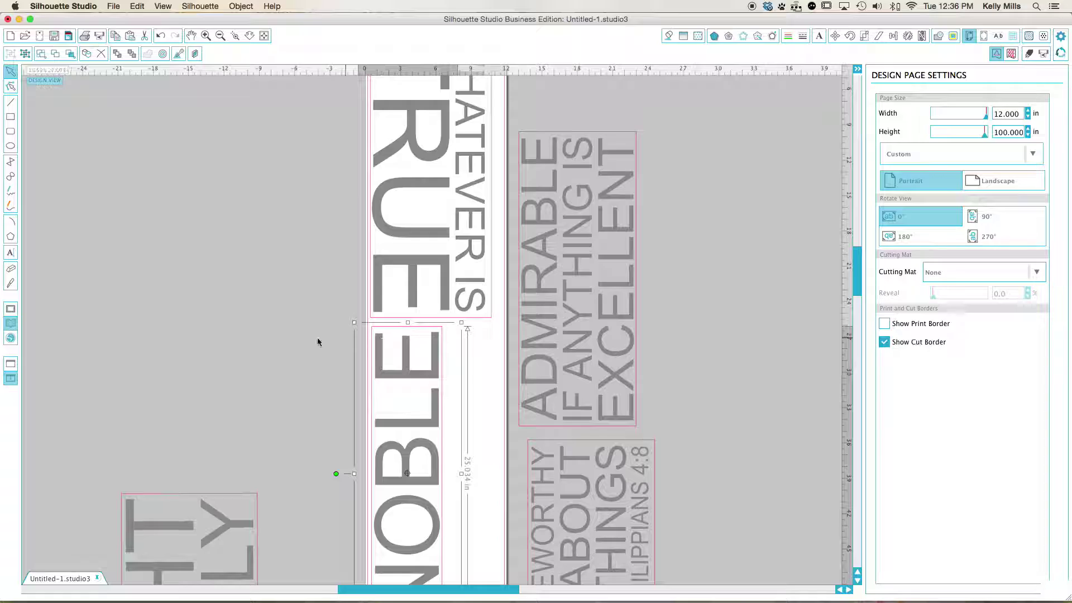
{"action": "left_click", "coordinate": [346, 341]}
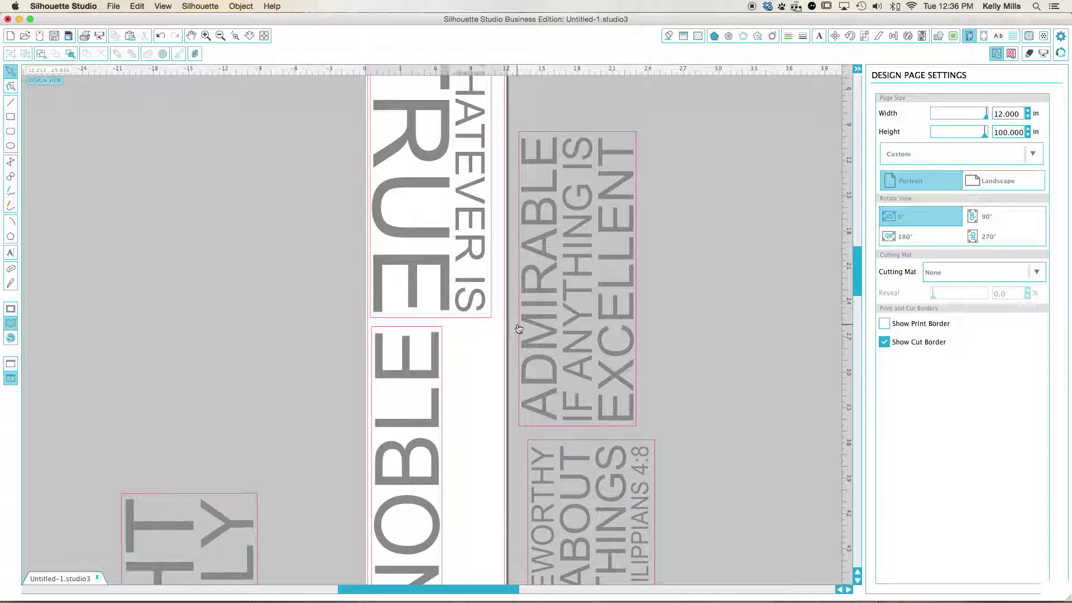
- Place a horizontal guide line at about 25.69 in, in the gap between the "WHATEVER IS TRUE" and "NOBLE" sections
{"action": "scroll", "coordinate": [447, 425], "scroll_direction": "down", "scroll_amount": 5}
{"action": "scroll", "coordinate": [458, 513], "scroll_direction": "down", "scroll_amount": 1}
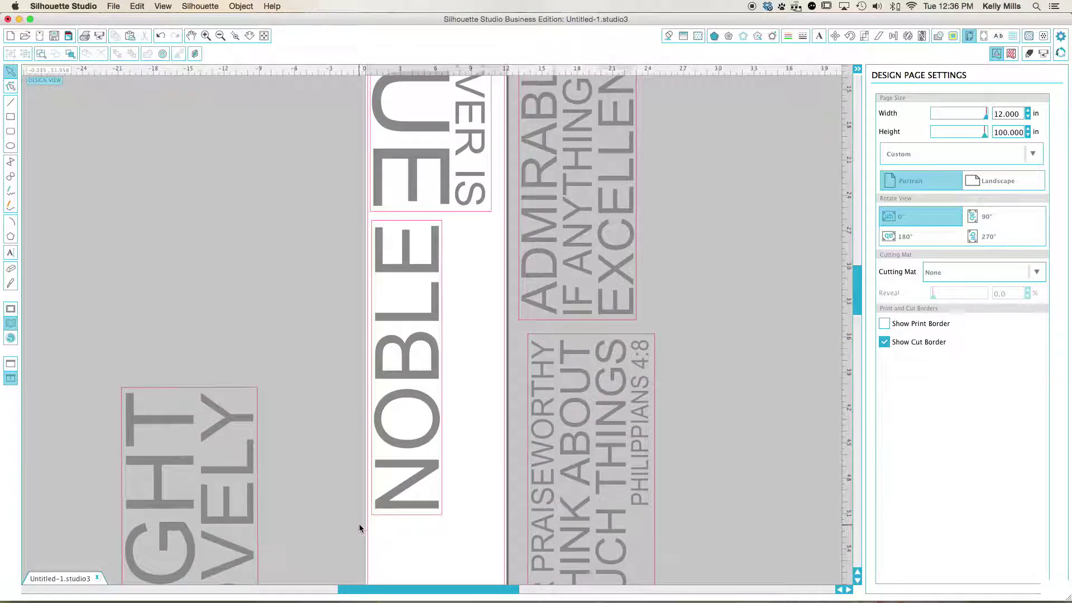
{"action": "scroll", "coordinate": [507, 440], "scroll_direction": "down", "scroll_amount": 3}
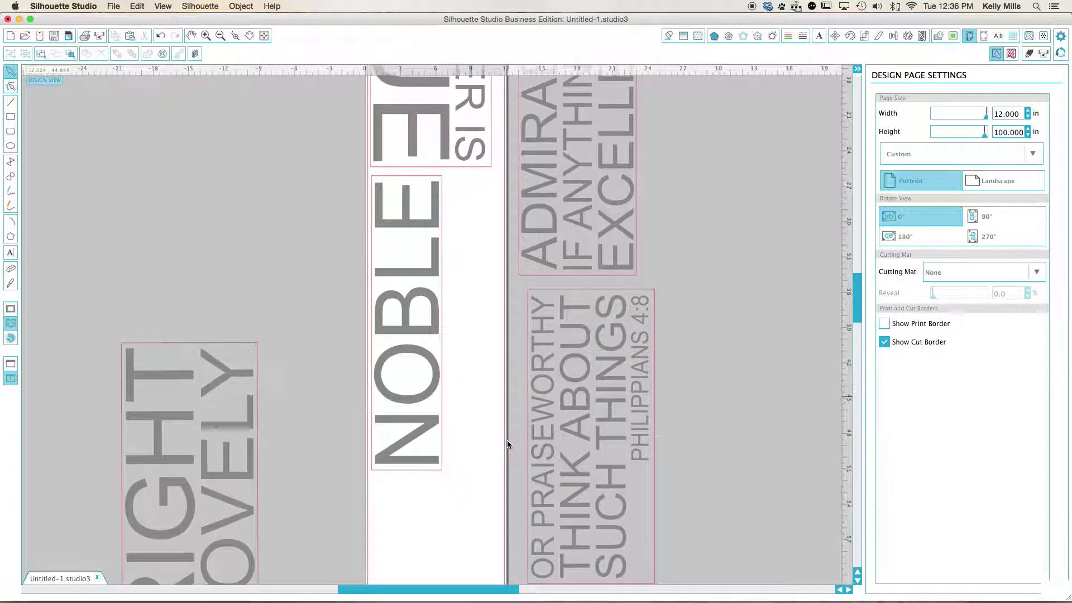
{"action": "scroll", "coordinate": [441, 504], "scroll_direction": "up", "scroll_amount": 12}
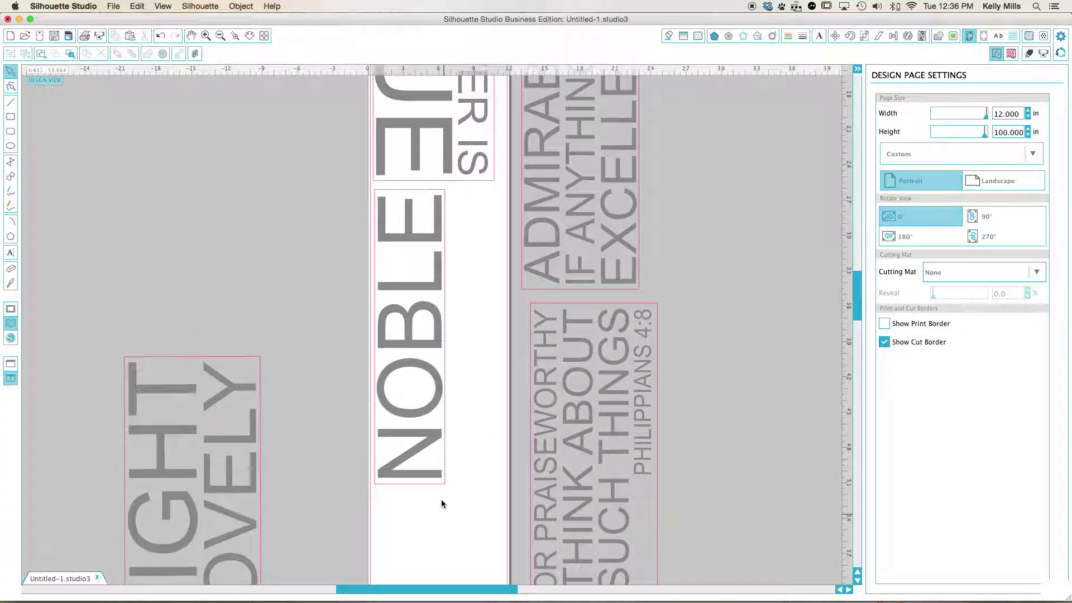
{"action": "scroll", "coordinate": [441, 512], "scroll_direction": "up", "scroll_amount": 3}
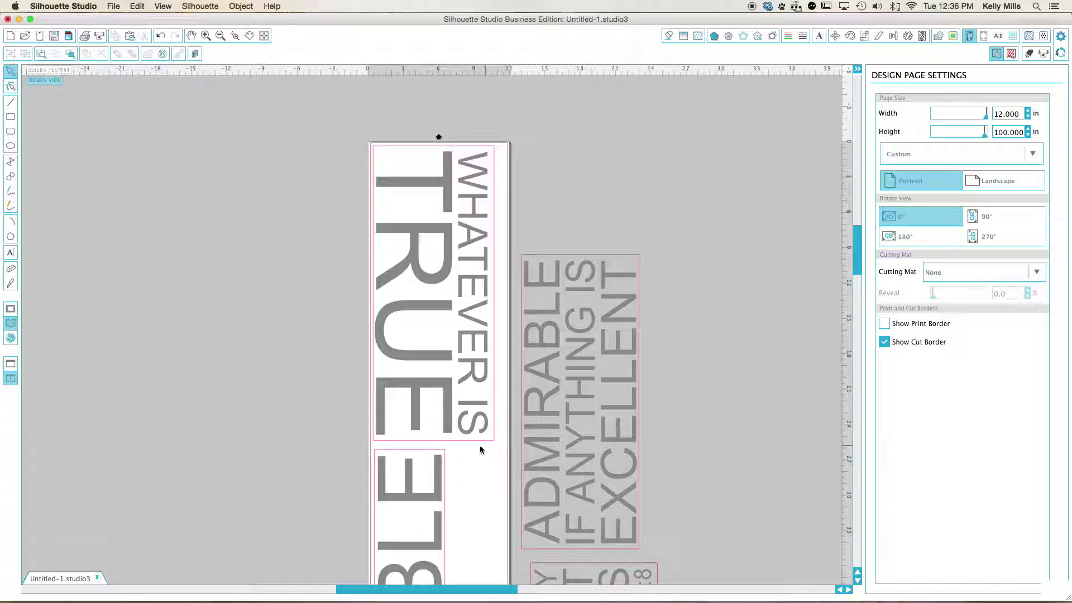
{"action": "left_click_drag", "start_coordinate": [242, 69], "coordinate": [253, 447]}
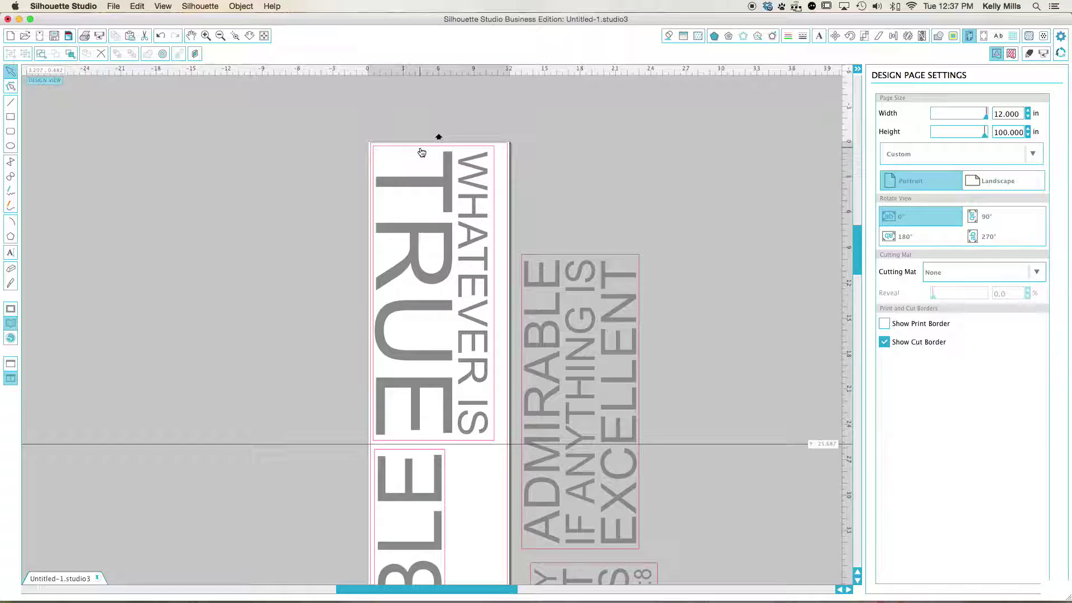
- Rotate the "WHATEVER IS TRUE" section to horizontal and move it off the page's left side
{"action": "left_click", "coordinate": [479, 180]}
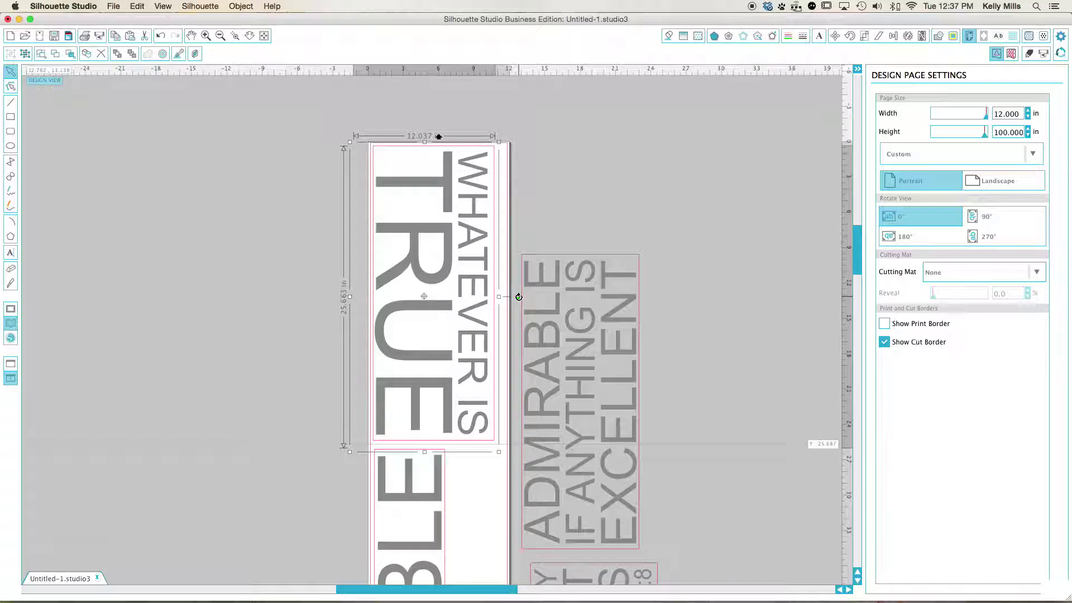
{"action": "left_click_drag", "start_coordinate": [519, 297], "coordinate": [422, 205]}
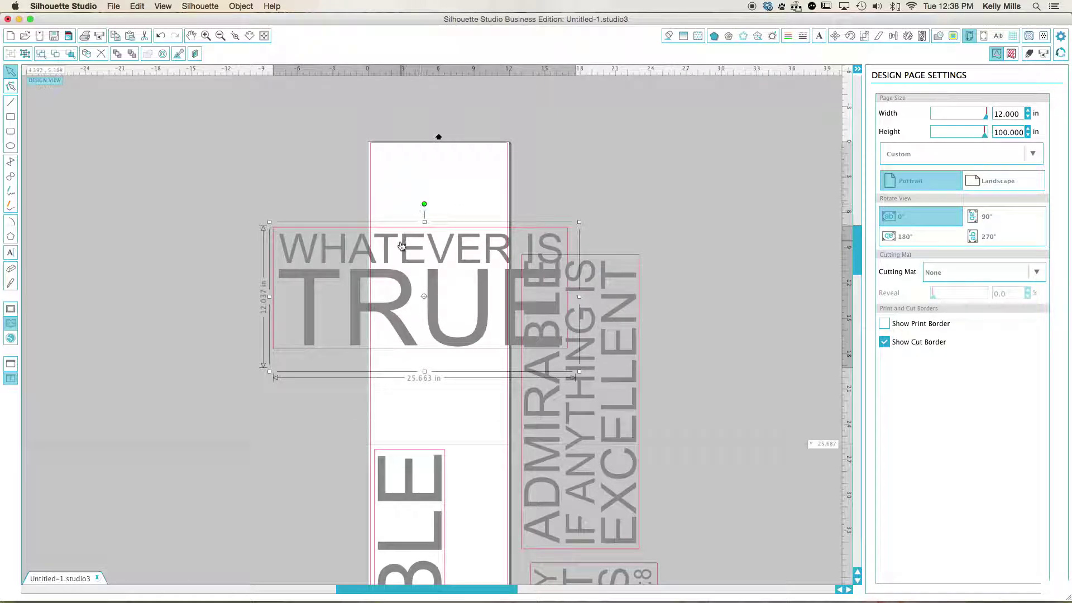
{"action": "left_click_drag", "start_coordinate": [400, 252], "coordinate": [155, 241]}
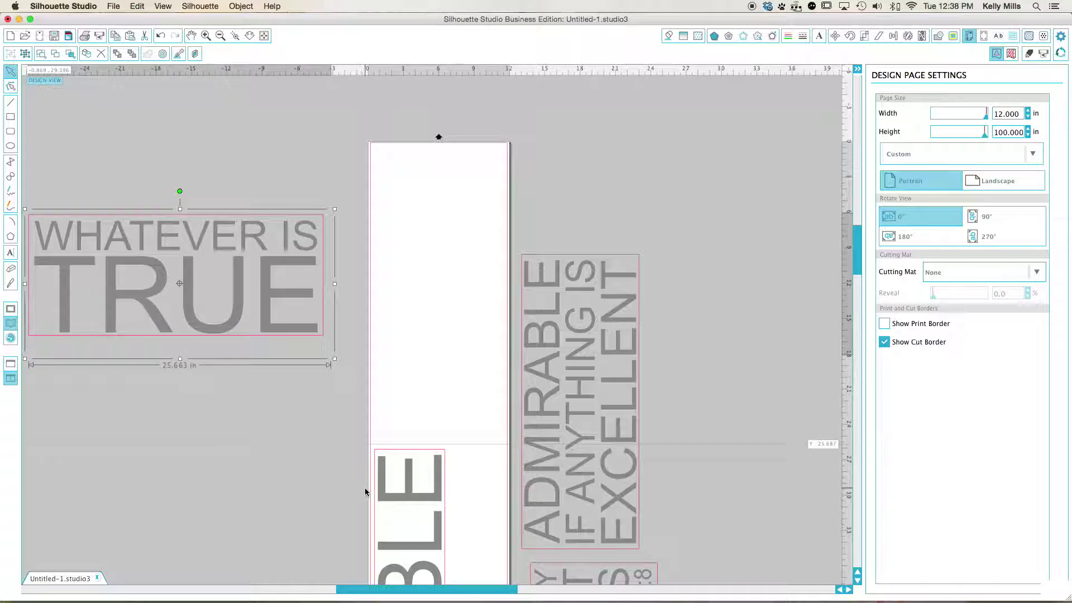
{"action": "scroll", "coordinate": [260, 439], "scroll_direction": "left", "scroll_amount": 5}
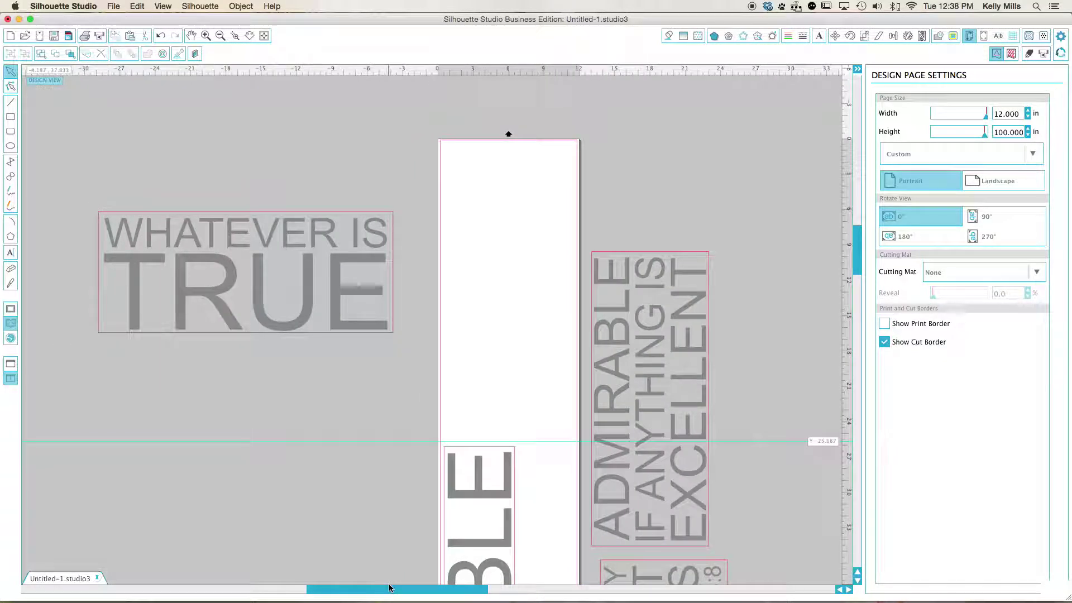
{"action": "left_click_drag", "start_coordinate": [344, 589], "coordinate": [286, 593]}
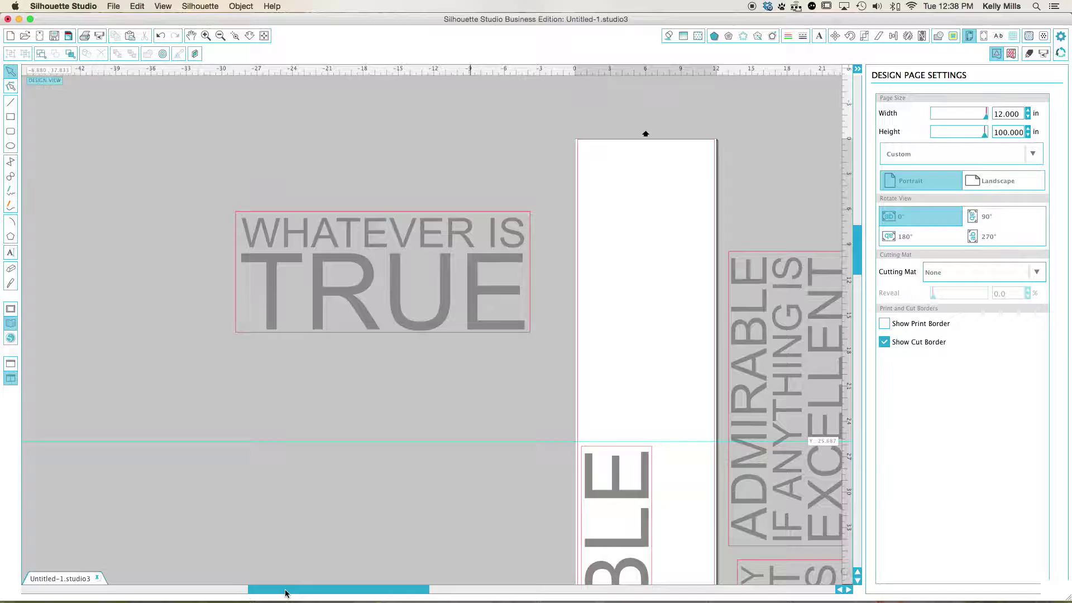
{"action": "left_click", "coordinate": [757, 307]}
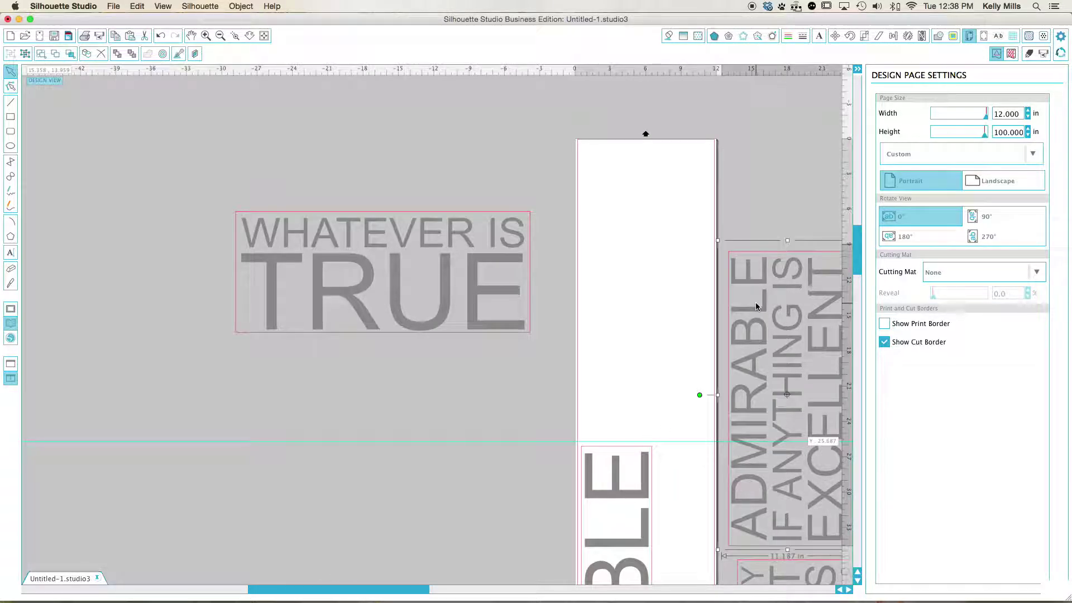
{"action": "left_click", "coordinate": [471, 209]}
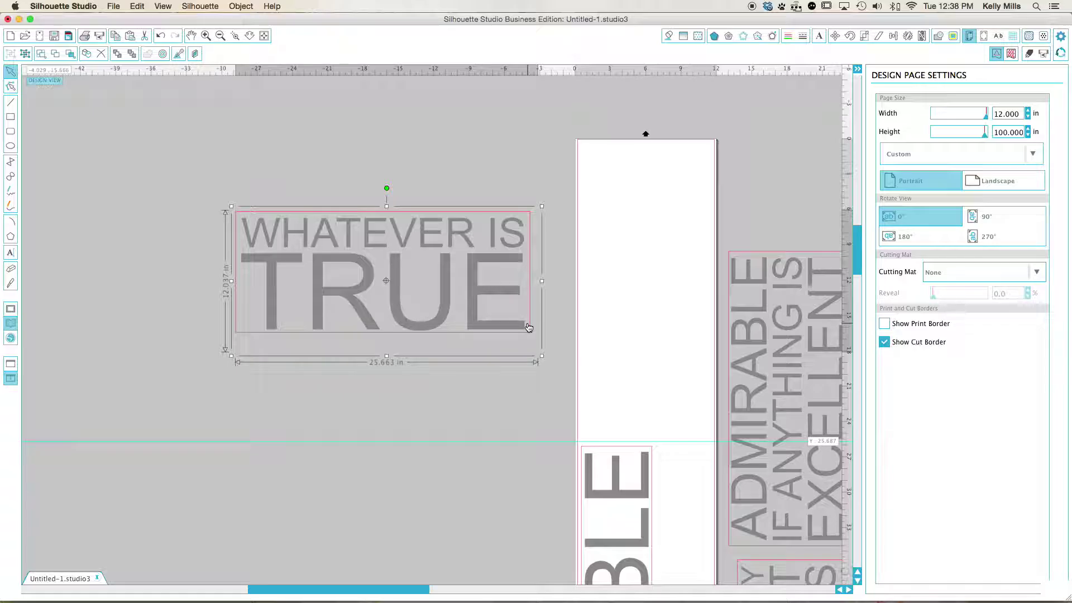
{"action": "left_click", "coordinate": [143, 340]}
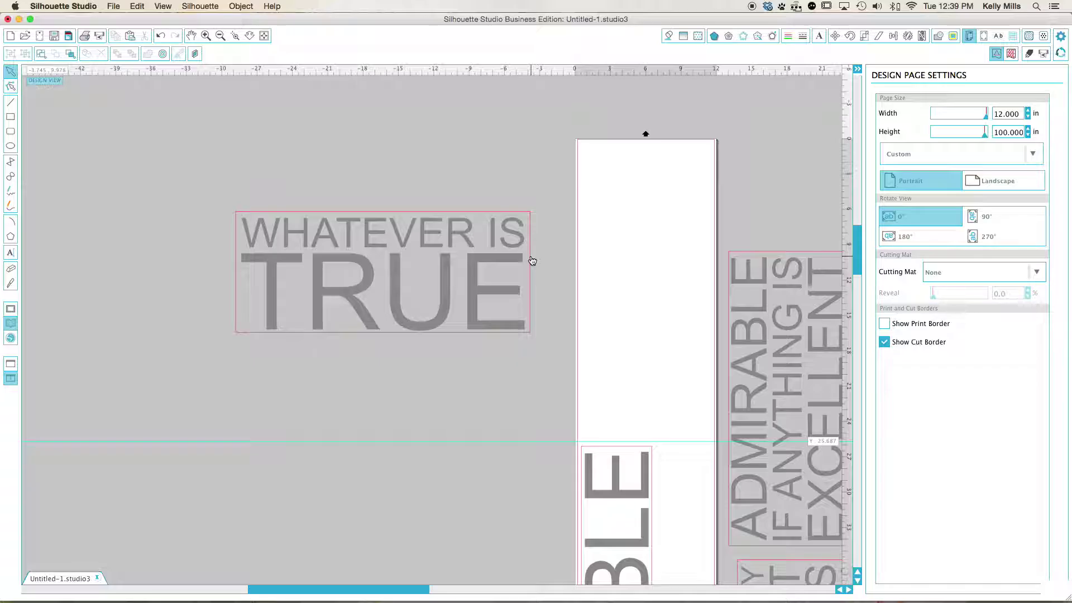
{"action": "scroll", "coordinate": [533, 261], "scroll_direction": "right", "scroll_amount": 5}
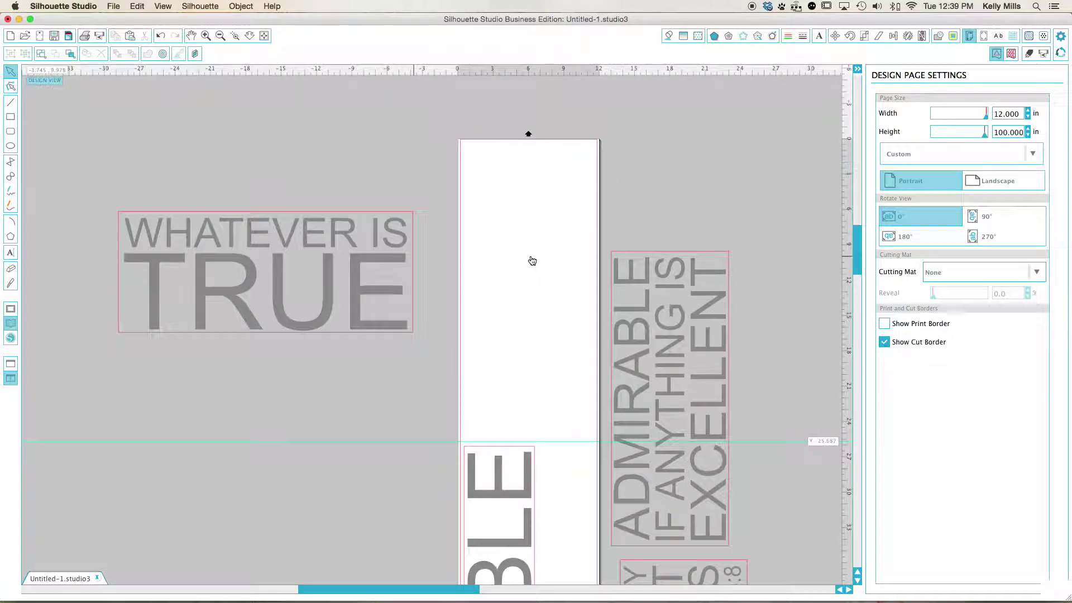
- Set the design page width to 25 in and hide the cut border
{"action": "left_click", "coordinate": [1022, 114]}
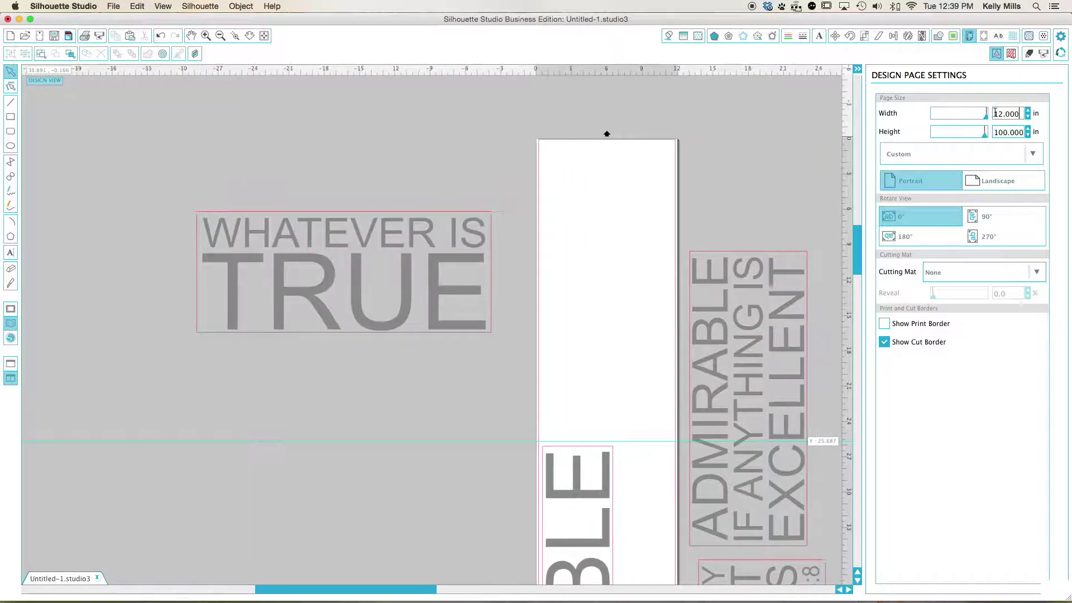
{"action": "type", "text": "25"}
{"action": "key", "text": "Tab"}
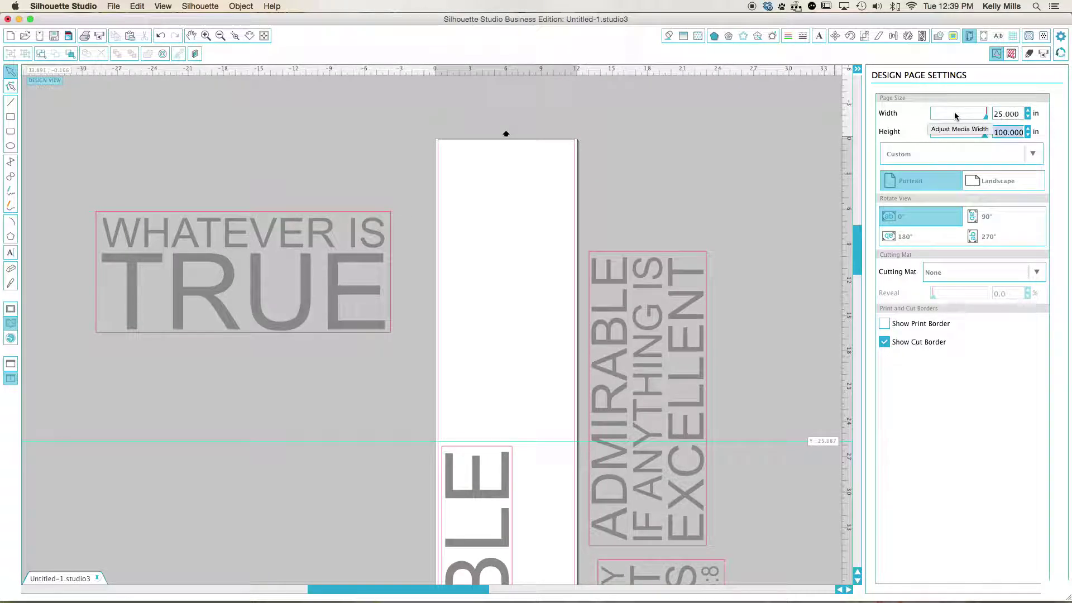
{"action": "left_click", "coordinate": [884, 342]}
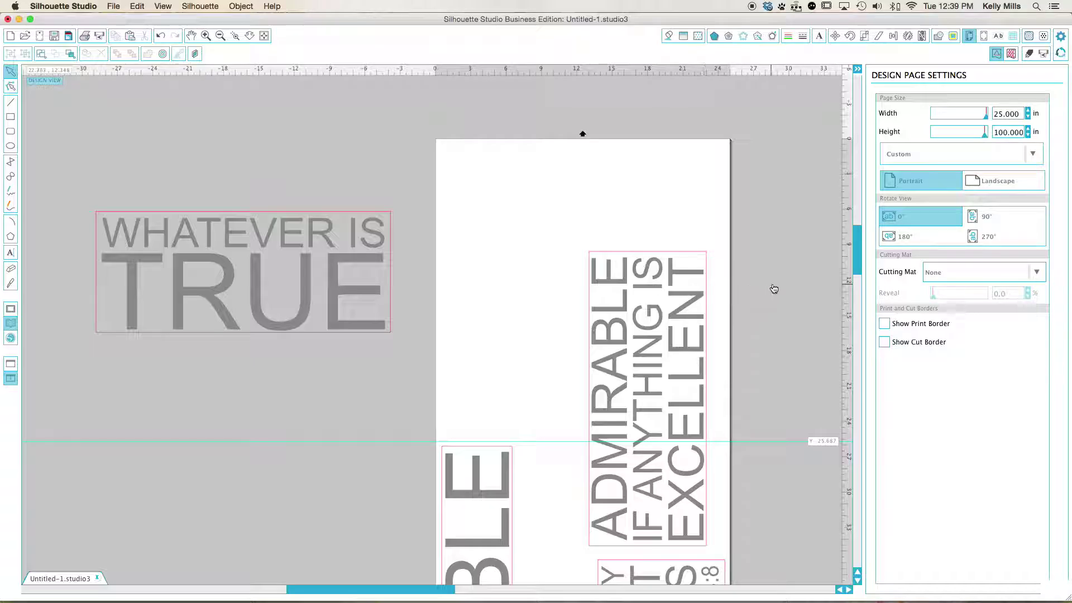
- Move the "ADMIRABLE IF ANYTHING IS EXCELLENT" and "NOBLE" sections off opposite sides of the page and remove the horizontal guide line
{"action": "left_click_drag", "start_coordinate": [688, 275], "coordinate": [844, 271]}
{"action": "left_click_drag", "start_coordinate": [463, 498], "coordinate": [296, 501]}
{"action": "left_click", "coordinate": [376, 441]}
{"action": "scroll", "coordinate": [290, 435], "scroll_direction": "right", "scroll_amount": 6}
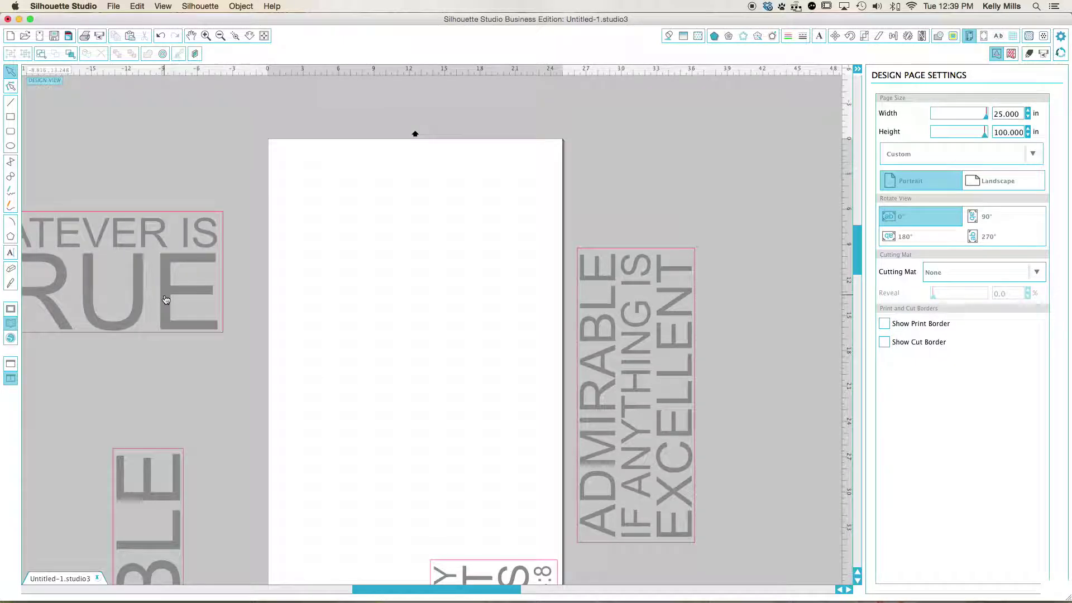
- Place the horizontal "WHATEVER IS TRUE" section at the page's upper edge, and rotate "NOBLE" to horizontal and fit it directly beneath
{"action": "left_click_drag", "start_coordinate": [167, 299], "coordinate": [504, 225]}
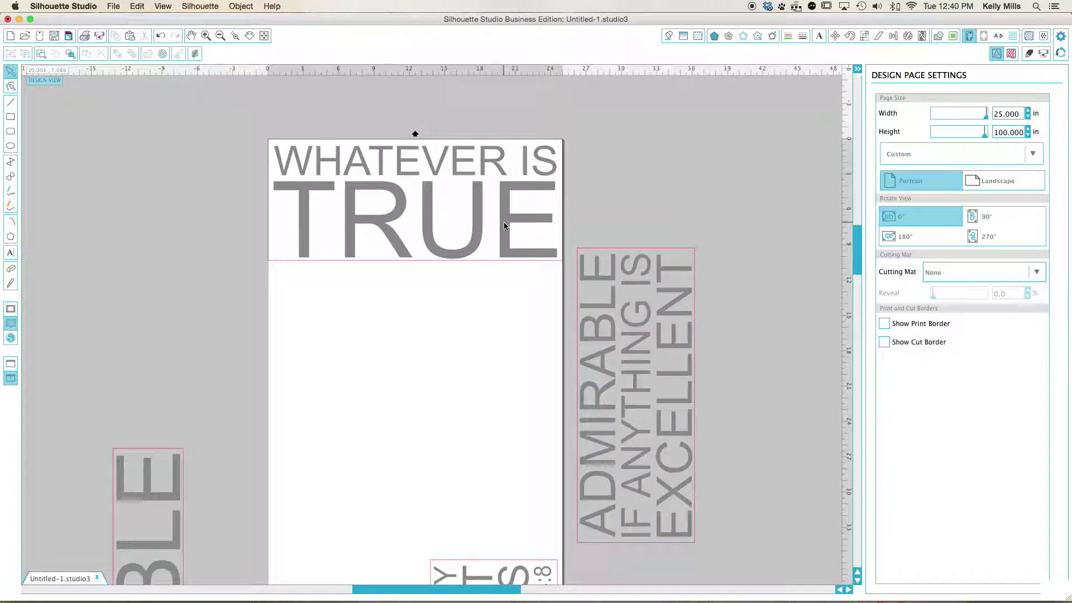
{"action": "left_click", "coordinate": [173, 486]}
{"action": "left_click_drag", "start_coordinate": [174, 490], "coordinate": [415, 353]}
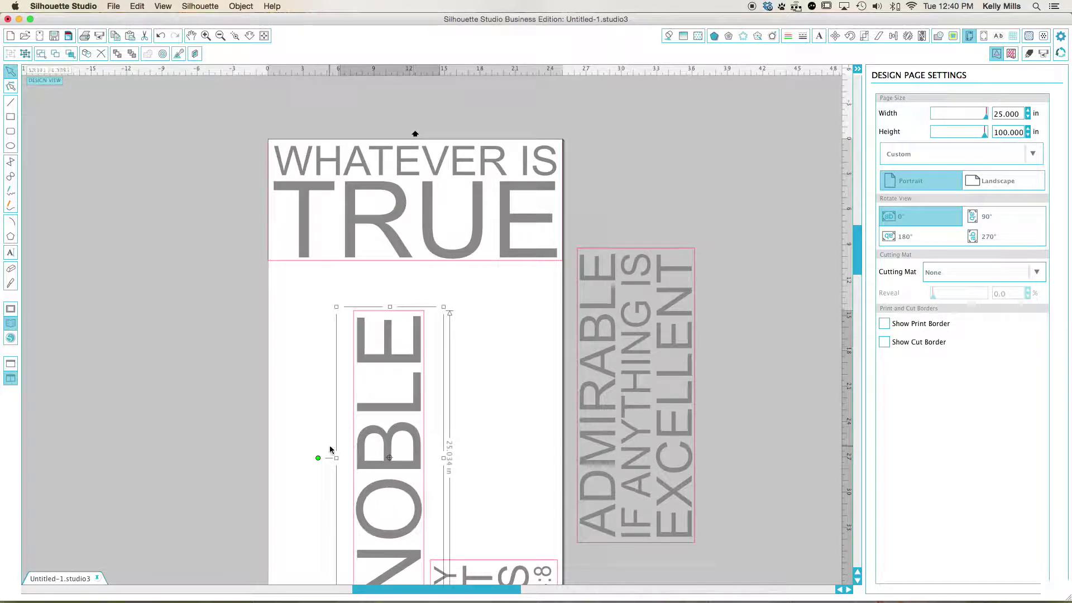
{"action": "left_click_drag", "start_coordinate": [319, 459], "coordinate": [385, 386]}
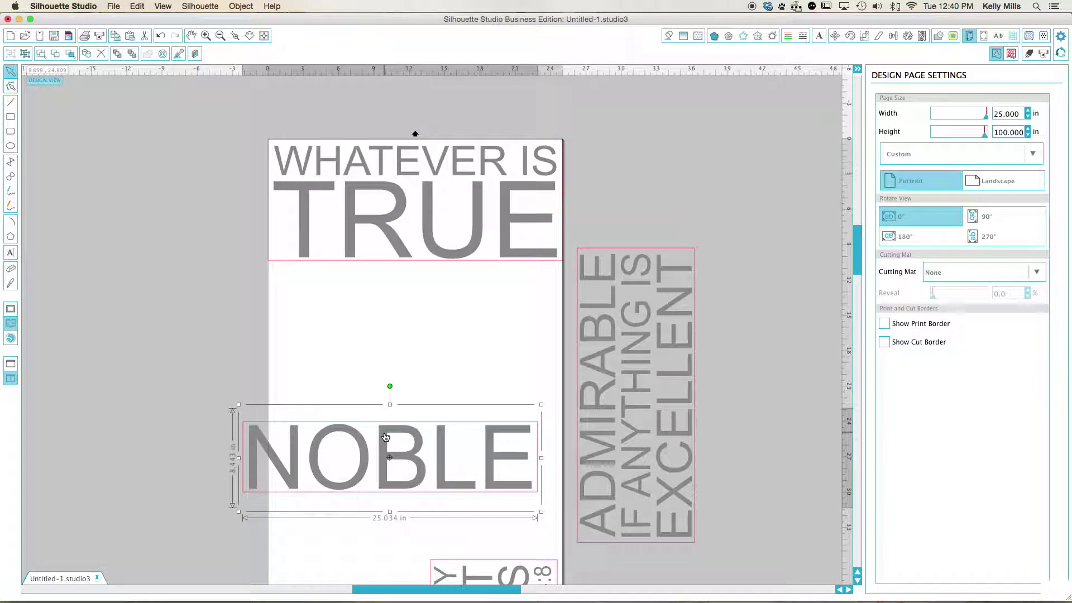
{"action": "left_click_drag", "start_coordinate": [385, 437], "coordinate": [410, 279]}
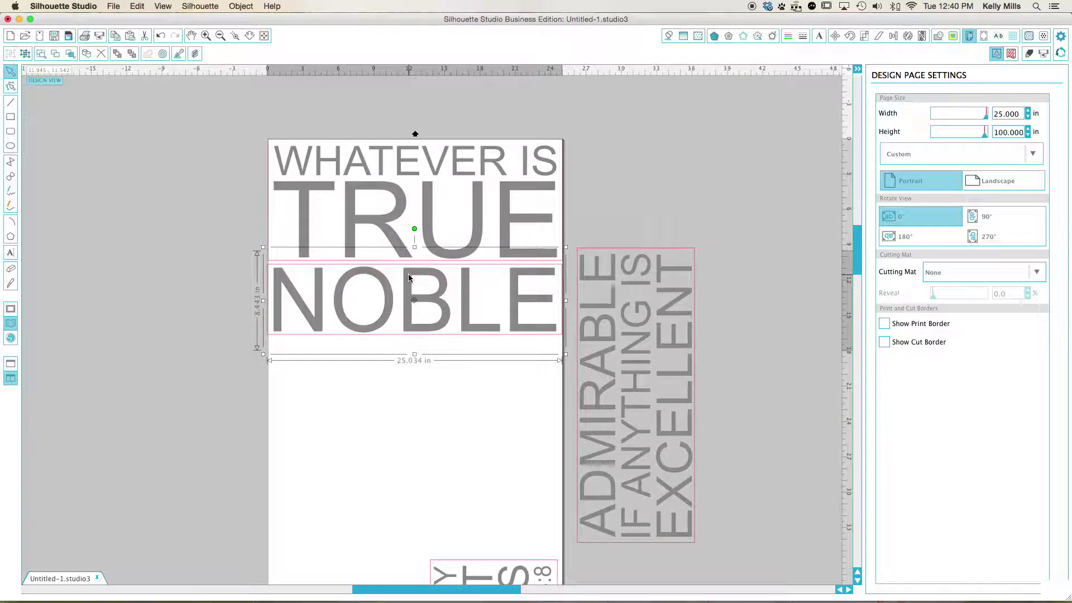
- Nudge the "NOBLE" section up until its outline meets the lower edge of the "WHATEVER IS TRUE" section, and deselect it
{"action": "key", "text": "Up"}
{"action": "key", "text": "Up"}
{"action": "key", "text": "Up"}
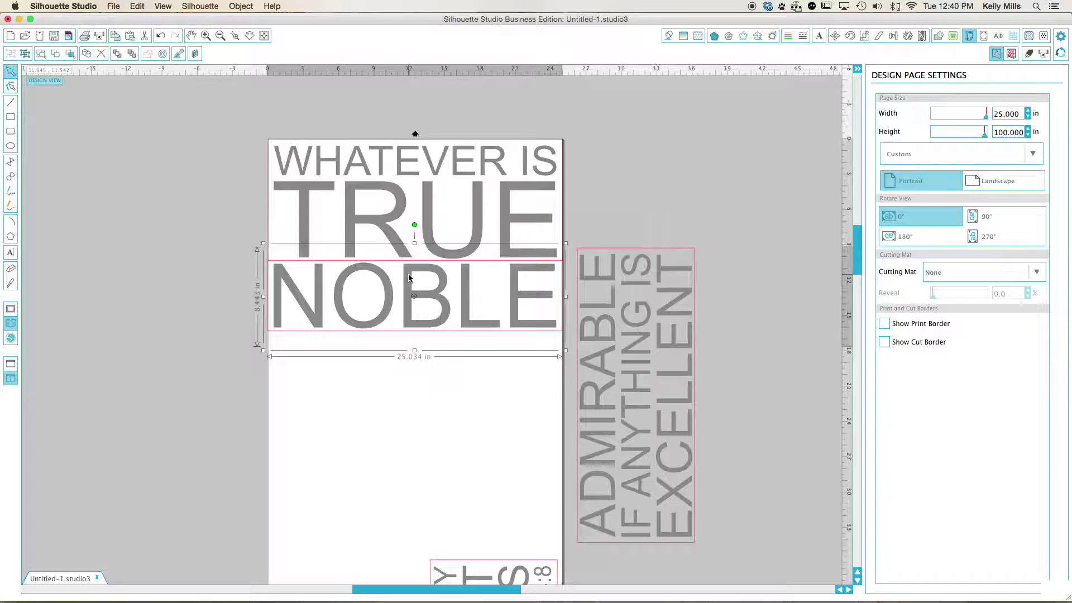
{"action": "left_click", "coordinate": [120, 323]}
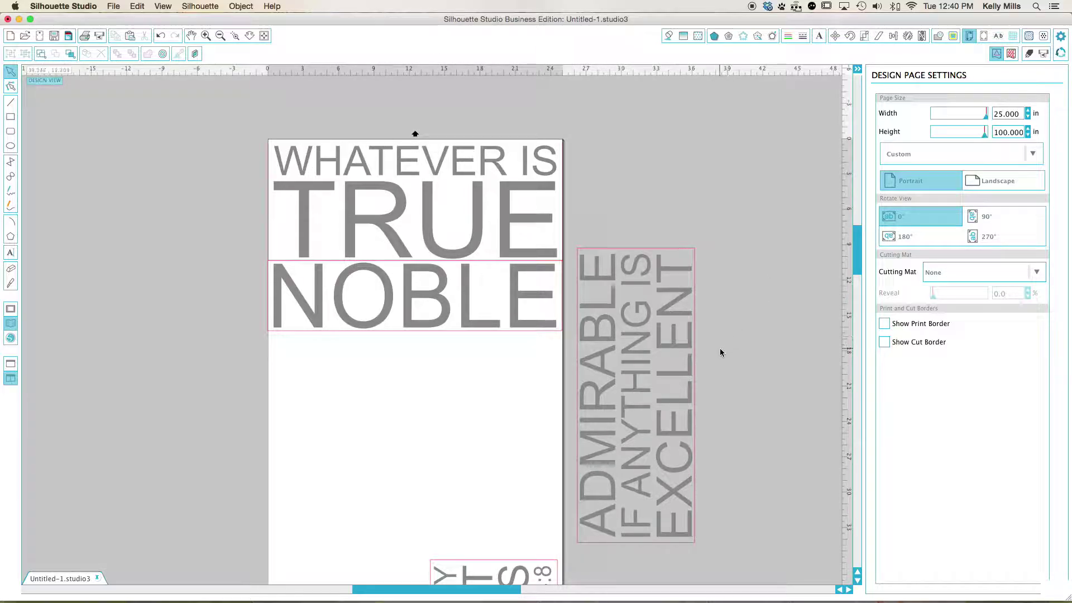
- Move the vertical "RIGHT LOVELY" section up beside the page and rotate it to horizontal
{"action": "scroll", "coordinate": [717, 350], "scroll_direction": "down", "scroll_amount": 3}
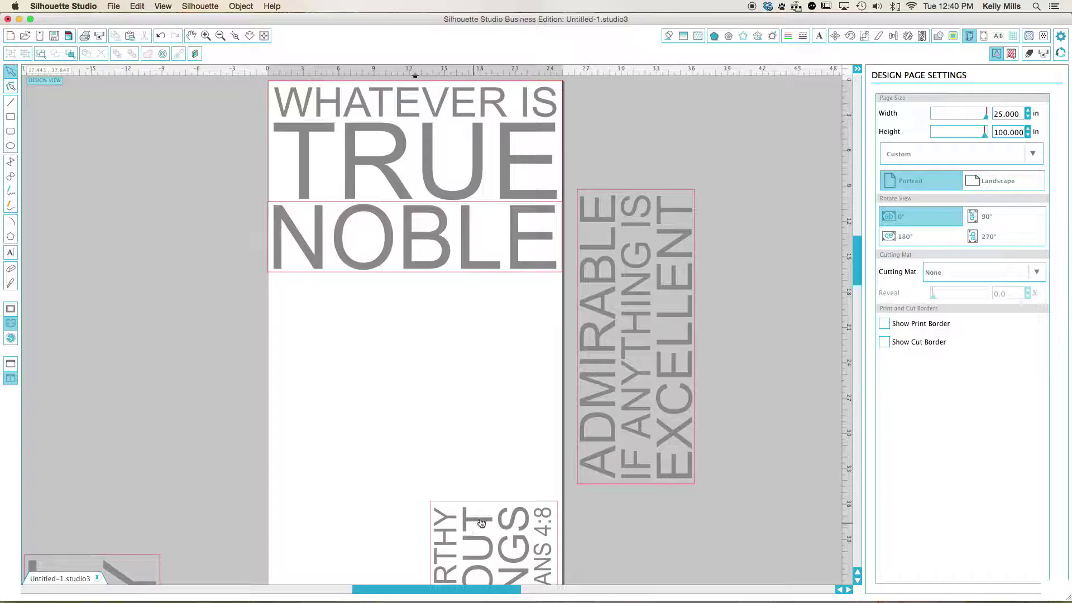
{"action": "left_click_drag", "start_coordinate": [121, 571], "coordinate": [150, 246]}
{"action": "left_click", "coordinate": [95, 376]}
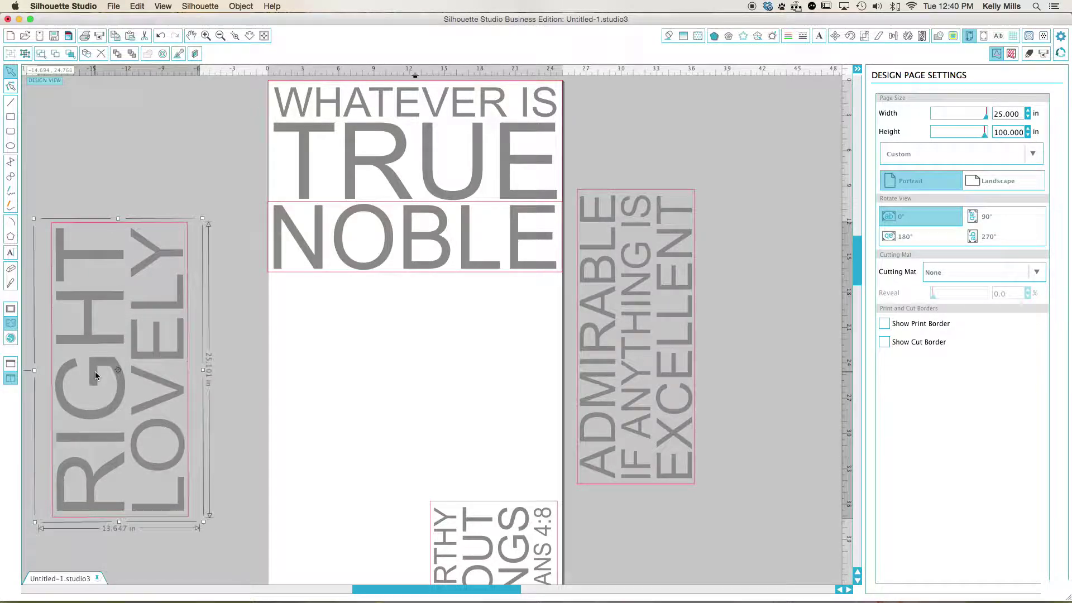
{"action": "scroll", "coordinate": [62, 352], "scroll_direction": "left", "scroll_amount": 3}
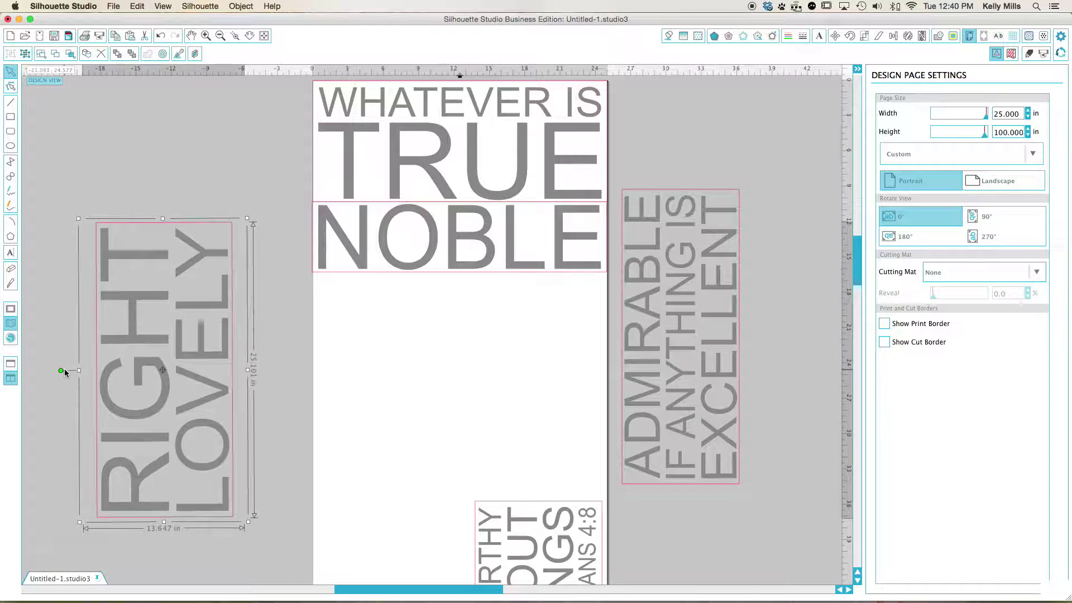
{"action": "left_click_drag", "start_coordinate": [59, 369], "coordinate": [161, 268]}
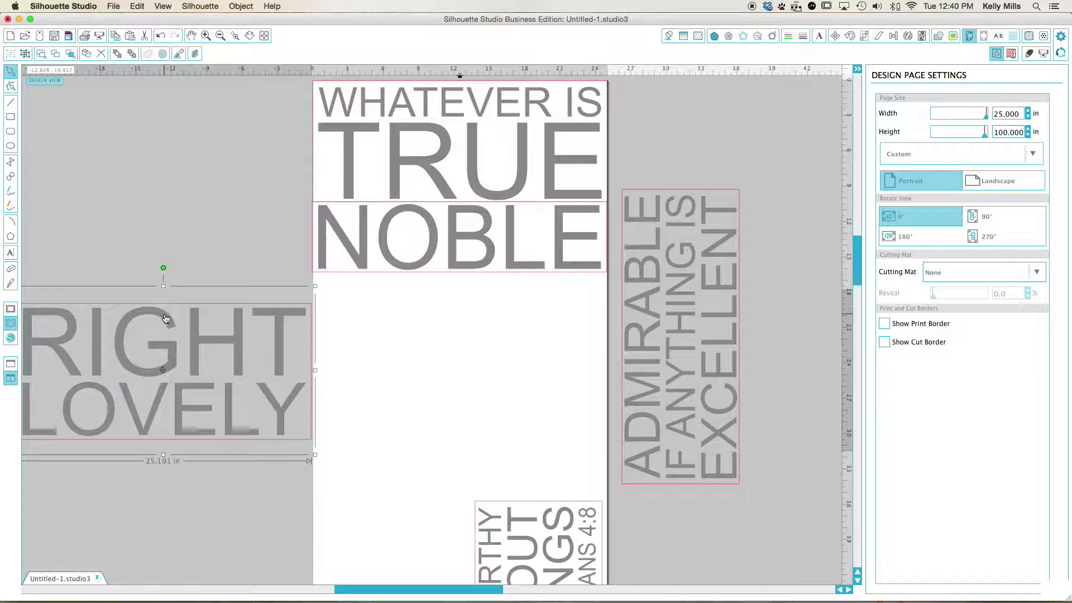
- Place the "RIGHT LOVELY" section directly beneath "NOBLE", line up its outline with the page's left edge, and deselect it
{"action": "left_click_drag", "start_coordinate": [166, 319], "coordinate": [462, 286]}
{"action": "key", "text": "Left"}
{"action": "key", "text": "Left"}
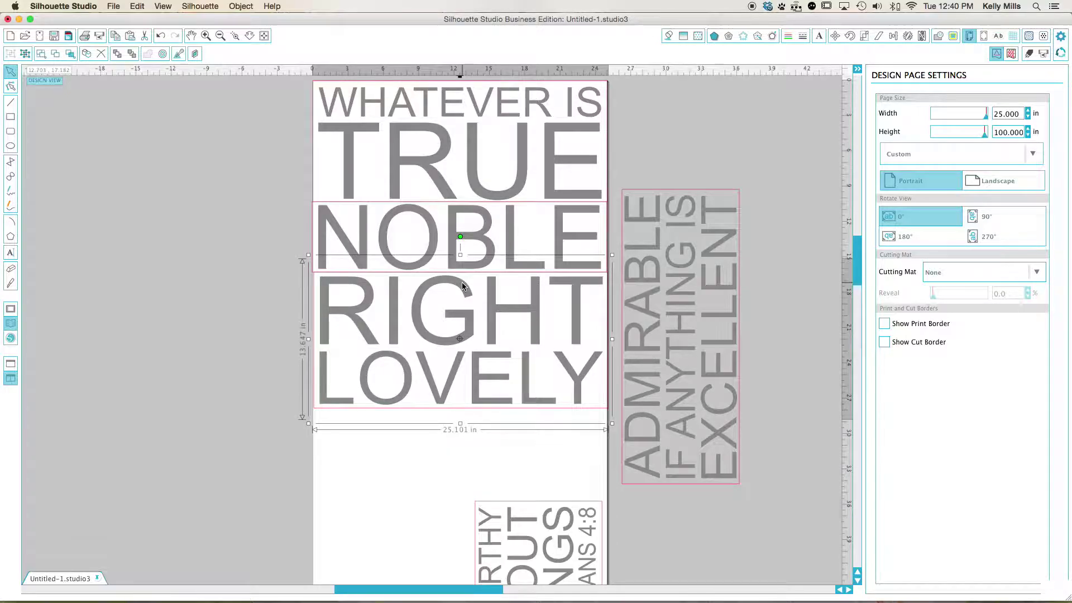
{"action": "key", "text": "Left"}
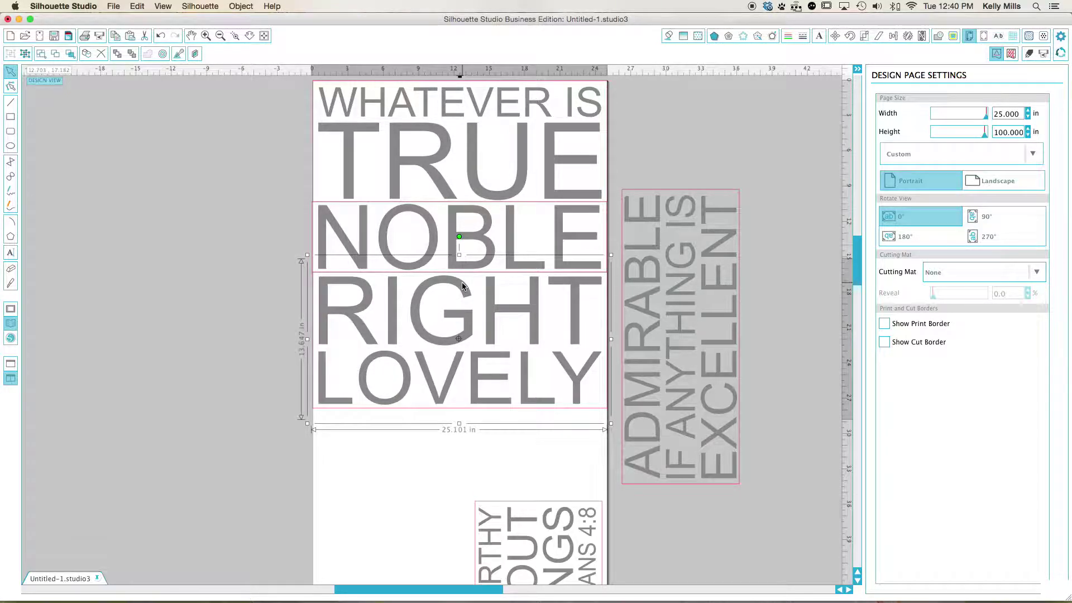
{"action": "left_click", "coordinate": [676, 166]}
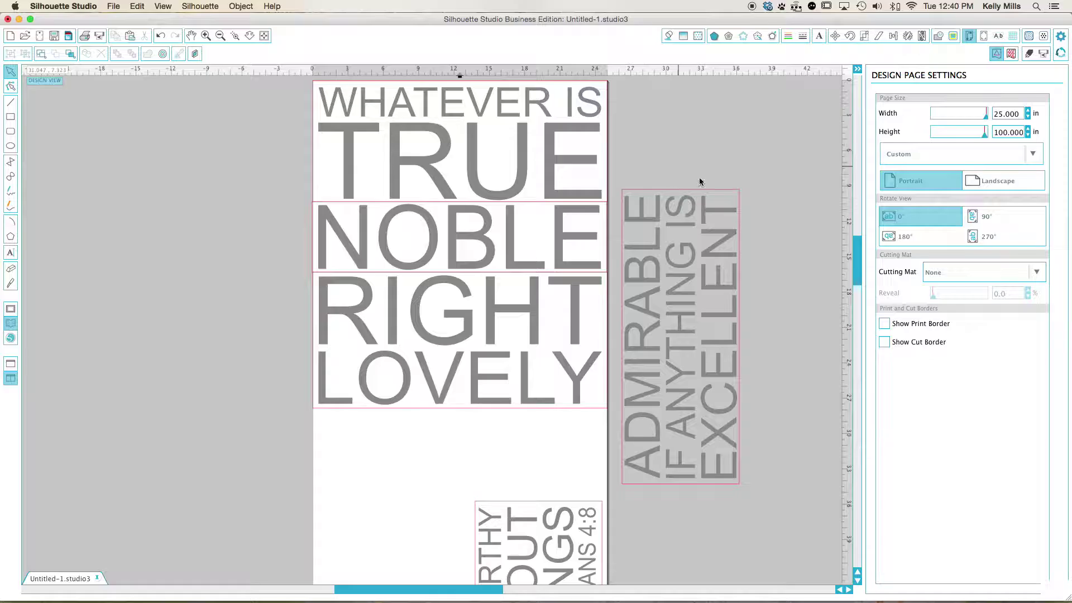
- Rotate the "ADMIRABLE IF ANYTHING IS EXCELLENT" section to horizontal and fit it on the page directly beneath "RIGHT LOVELY"
{"action": "left_click", "coordinate": [648, 455]}
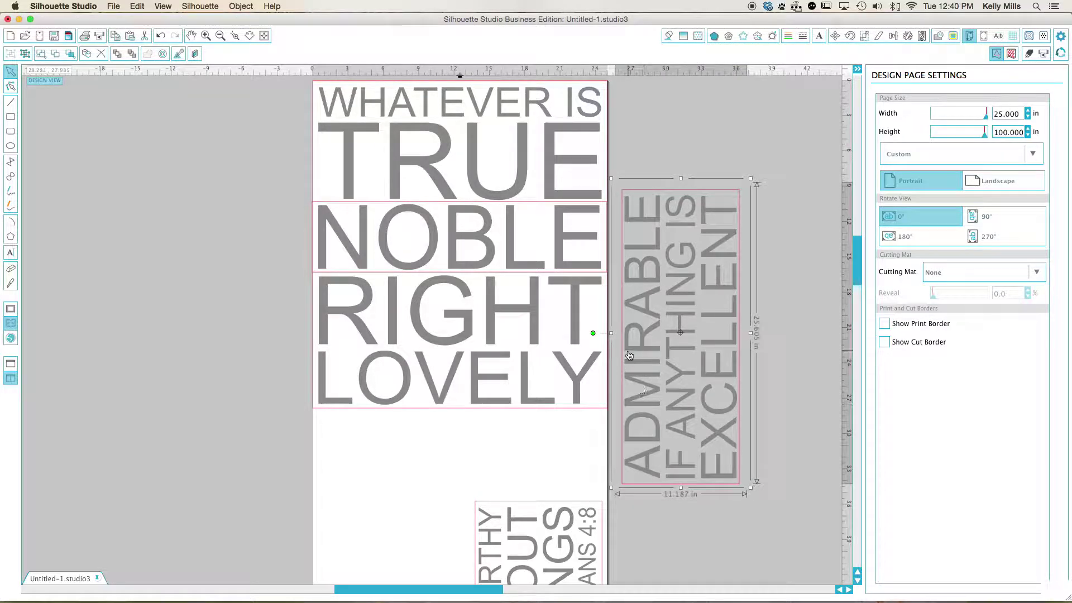
{"action": "left_click_drag", "start_coordinate": [592, 334], "coordinate": [688, 226]}
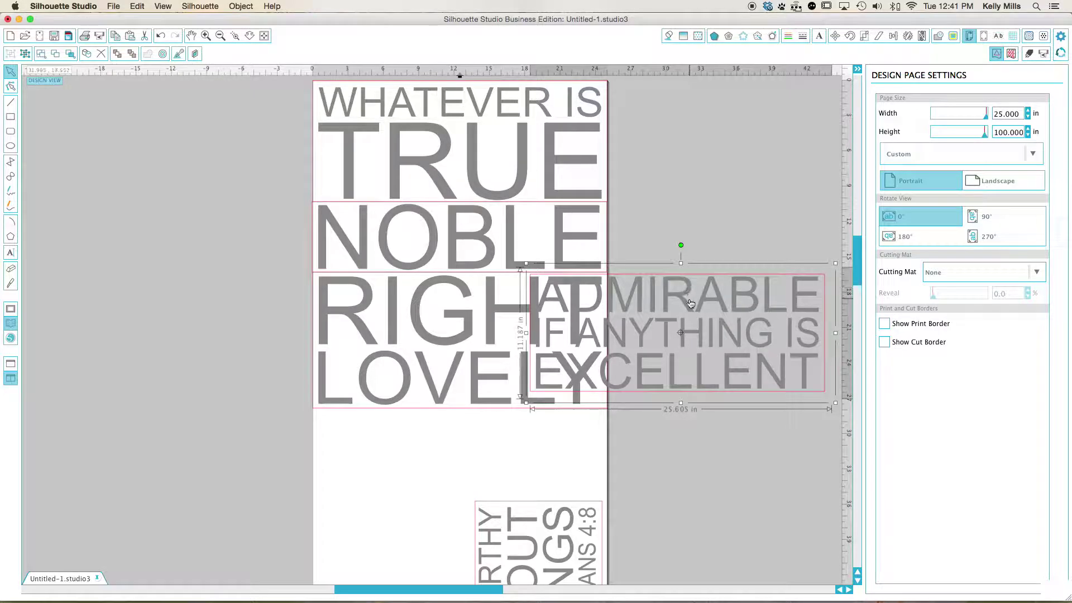
{"action": "left_click_drag", "start_coordinate": [684, 294], "coordinate": [466, 423]}
- Rotate the "OR PRAISEWORTHY THINK ABOUT SUCH THINGS" section to horizontal and place it just beneath "EXCELLENT" on the page
{"action": "scroll", "coordinate": [672, 419], "scroll_direction": "down", "scroll_amount": 5}
{"action": "left_click", "coordinate": [564, 412]}
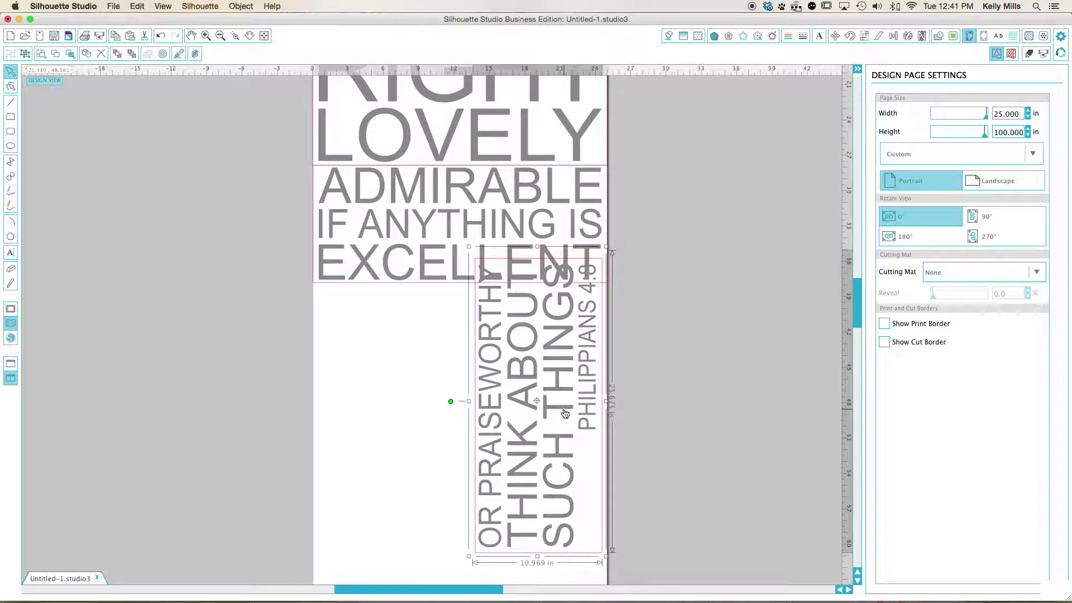
{"action": "left_click_drag", "start_coordinate": [564, 412], "coordinate": [657, 512]}
{"action": "left_click_drag", "start_coordinate": [544, 502], "coordinate": [625, 402]}
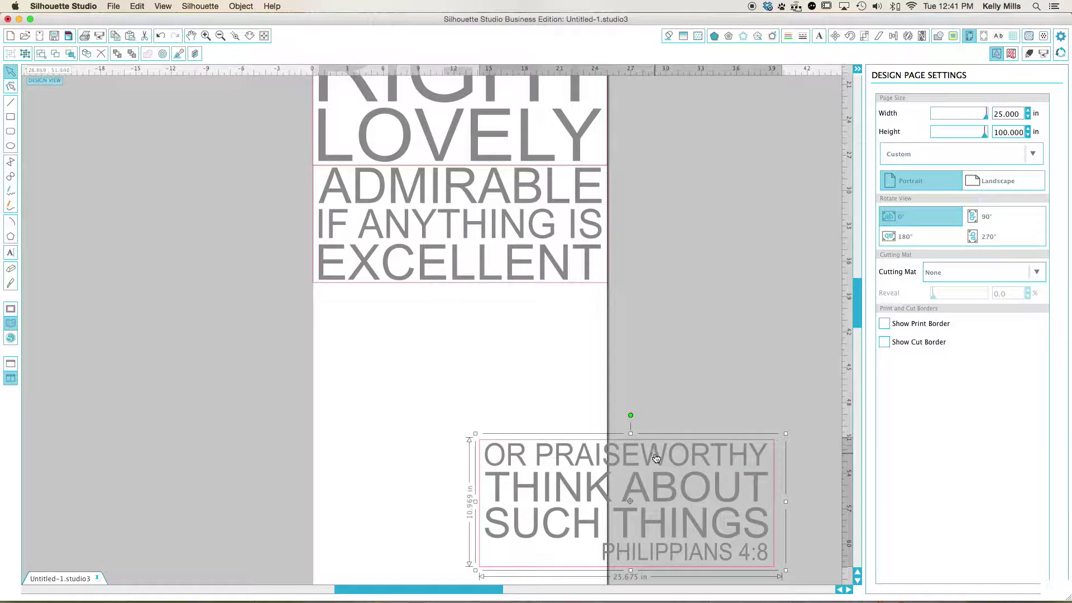
{"action": "left_click_drag", "start_coordinate": [654, 459], "coordinate": [481, 306]}
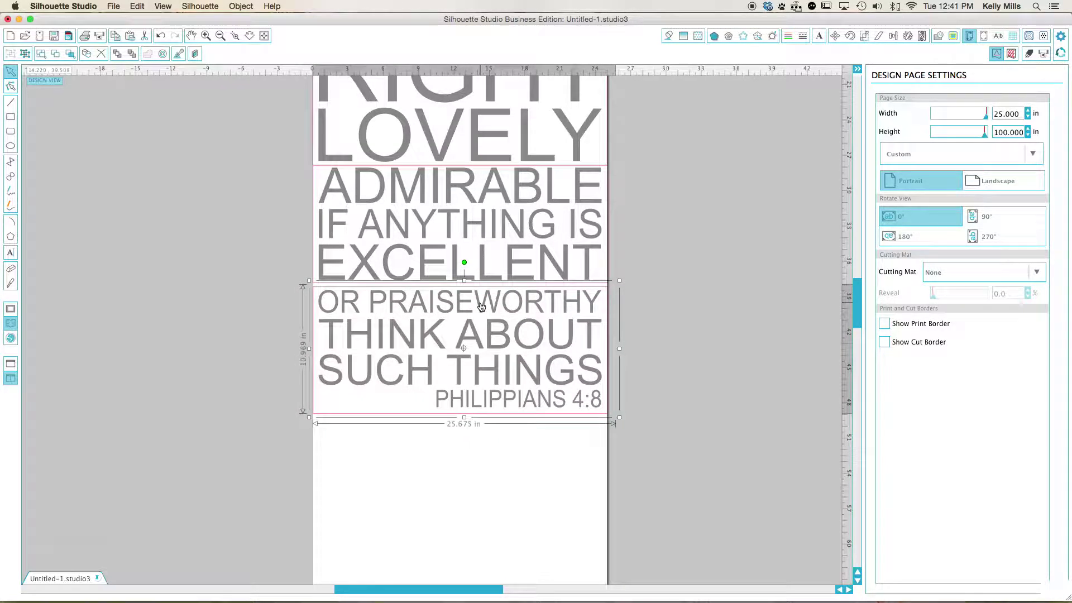
- Nudge the "OR PRAISEWORTHY" section up until its outline meets the section above, and deselect it
{"action": "key", "text": "Up"}
{"action": "key", "text": "Up"}
{"action": "key", "text": "Up"}
{"action": "key", "text": "Up"}
{"action": "key", "text": "Up"}
{"action": "key", "text": "Up"}
{"action": "key", "text": "Up"}
{"action": "key", "text": "Up"}
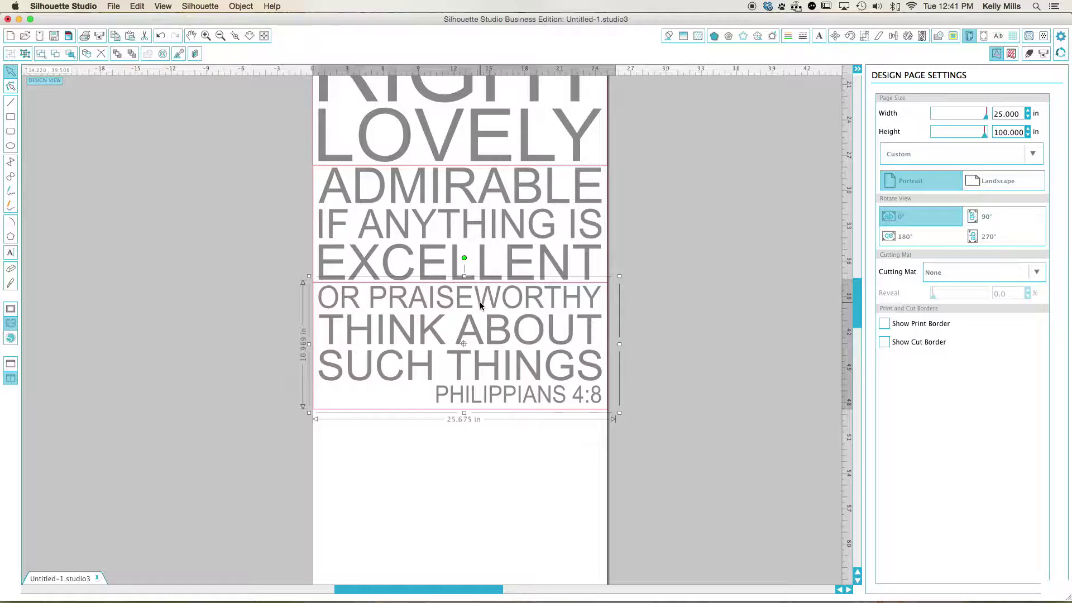
{"action": "left_click", "coordinate": [691, 301]}
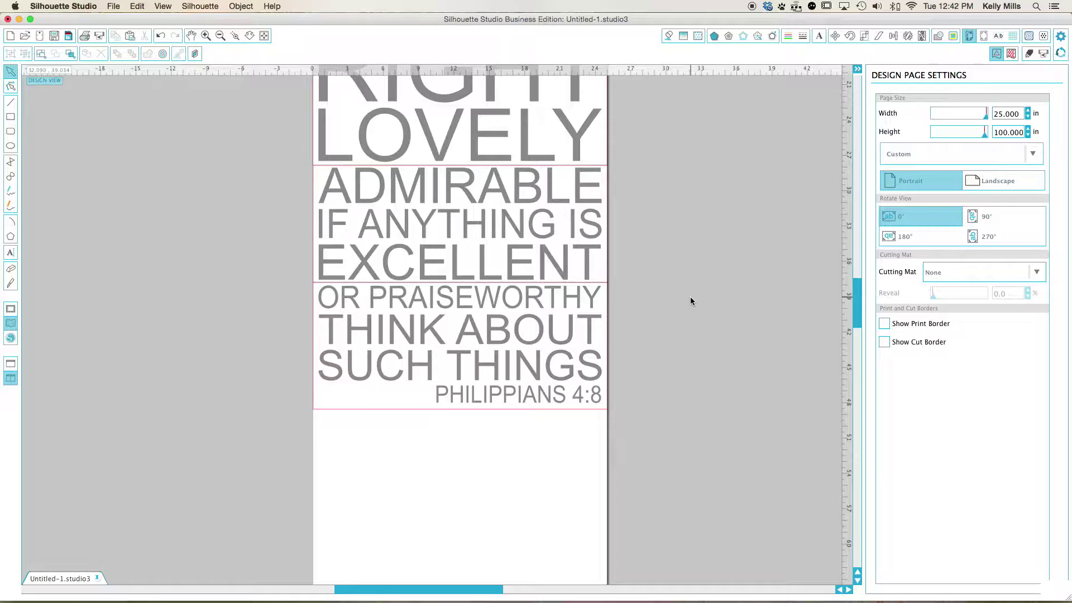
- Examine the stacked sections along the page and the extent of the "WHATEVER IS TRUE" section
{"action": "scroll", "coordinate": [691, 297], "scroll_direction": "up", "scroll_amount": 5}
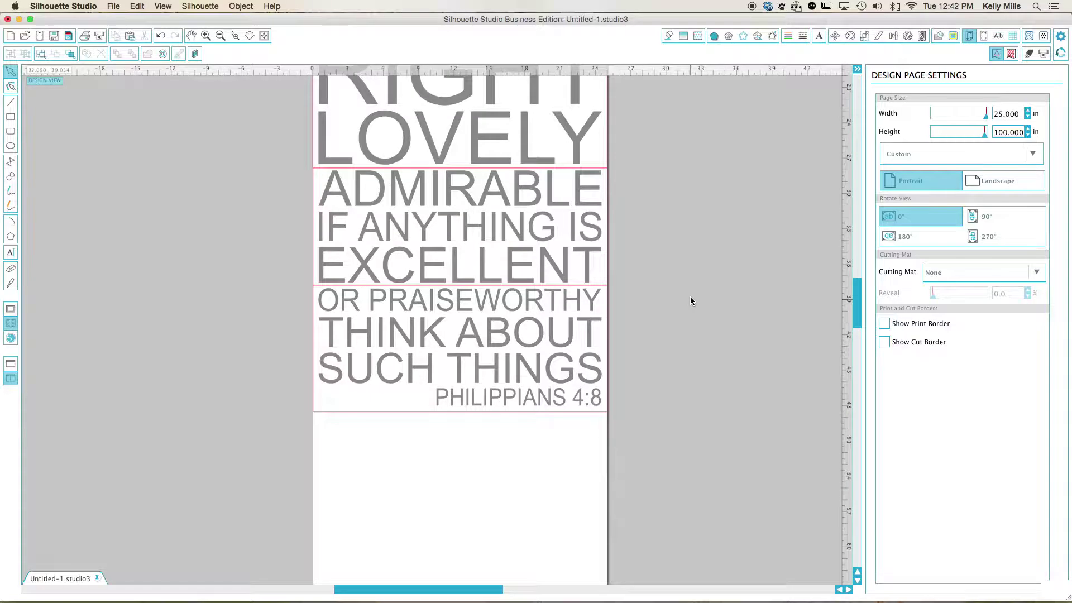
{"action": "scroll", "coordinate": [690, 301], "scroll_direction": "up", "scroll_amount": 5}
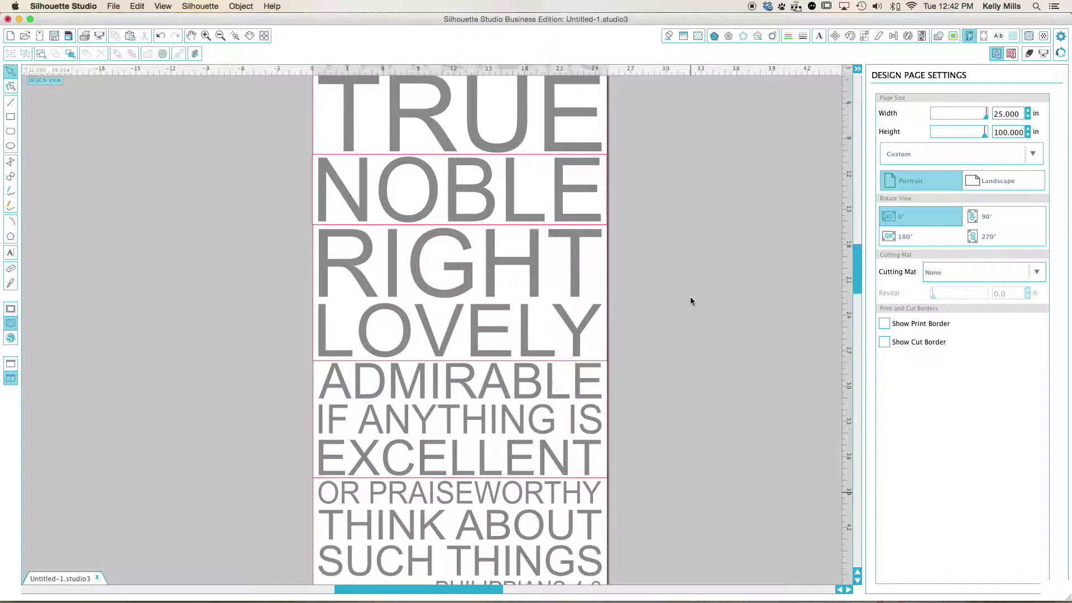
{"action": "scroll", "coordinate": [691, 301], "scroll_direction": "down", "scroll_amount": 3}
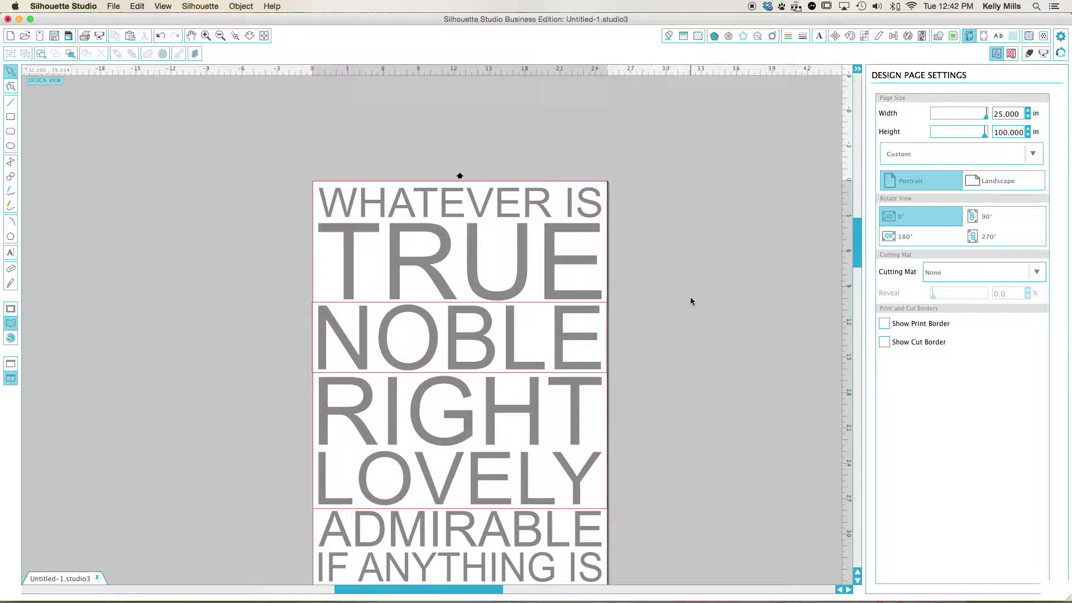
{"action": "scroll", "coordinate": [690, 300], "scroll_direction": "down", "scroll_amount": 2}
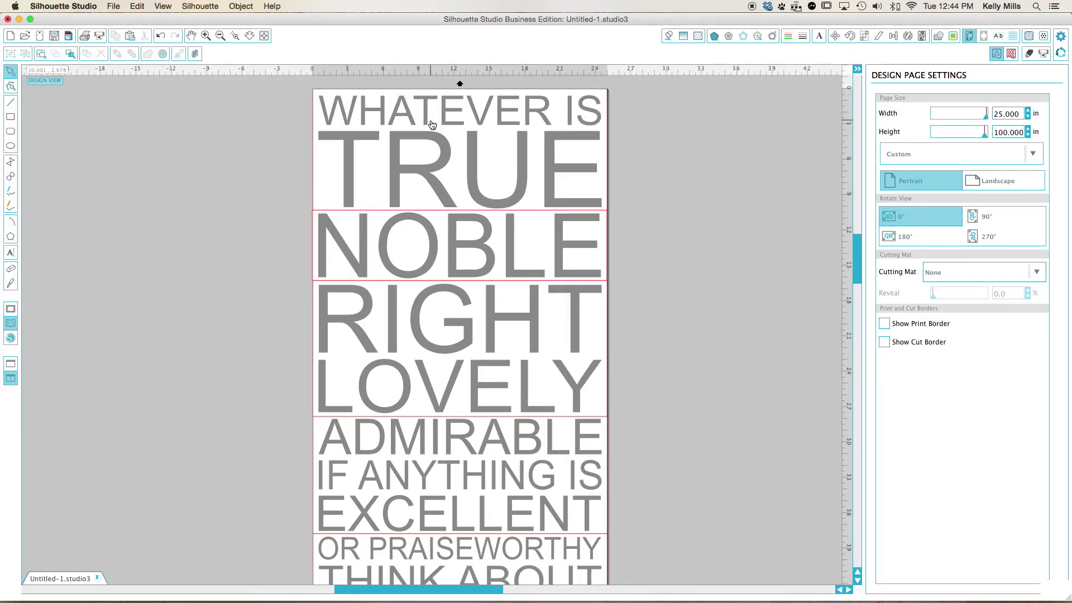
{"action": "left_click", "coordinate": [314, 201]}
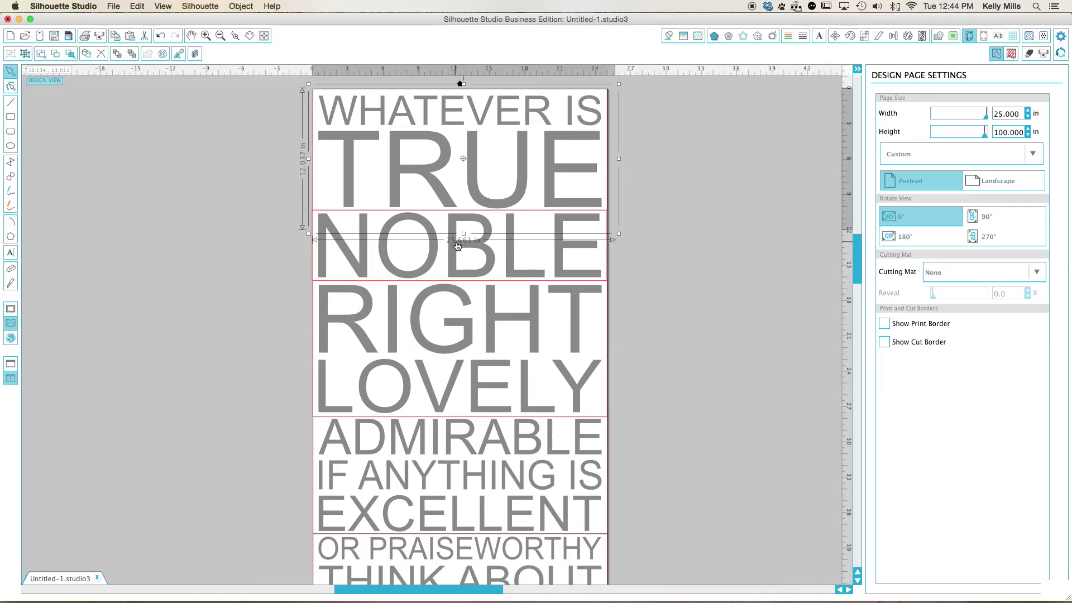
{"action": "left_click", "coordinate": [672, 234]}
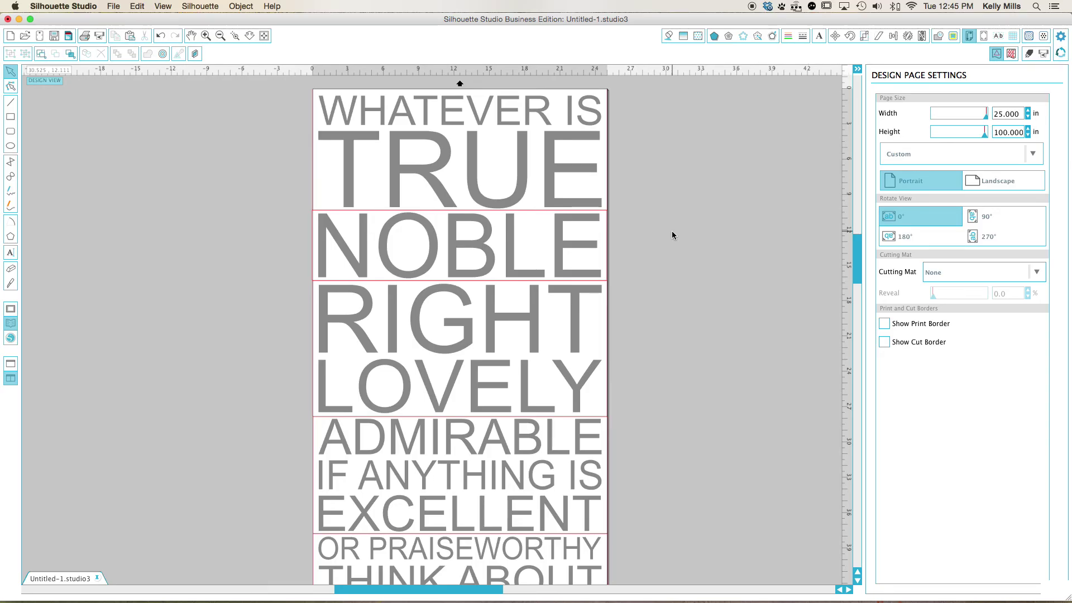
{"action": "mouse_move", "coordinate": [754, 598]}
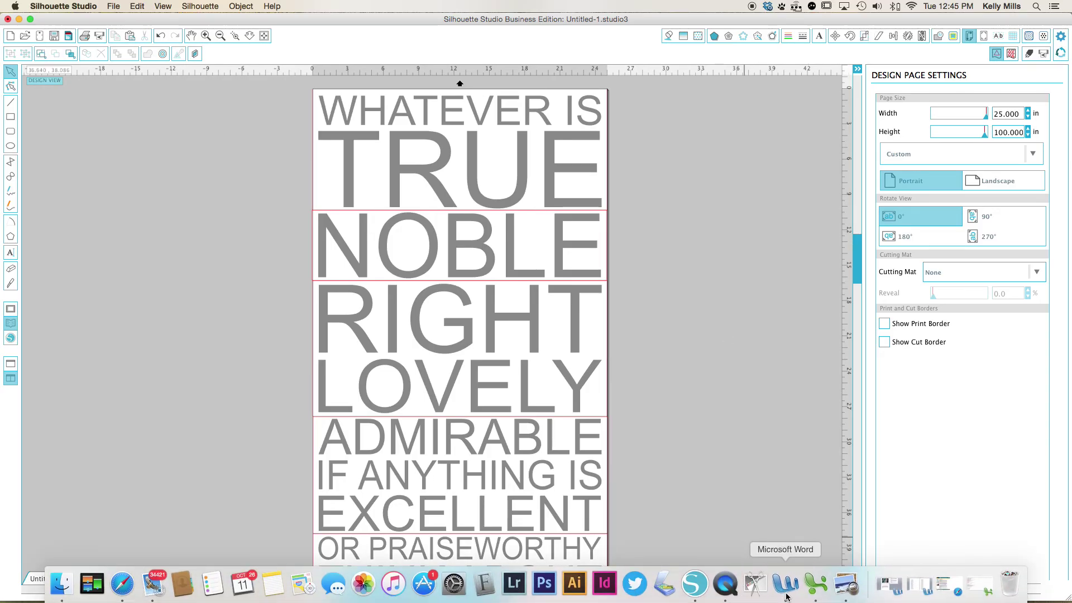
{"action": "right_click", "coordinate": [730, 586]}
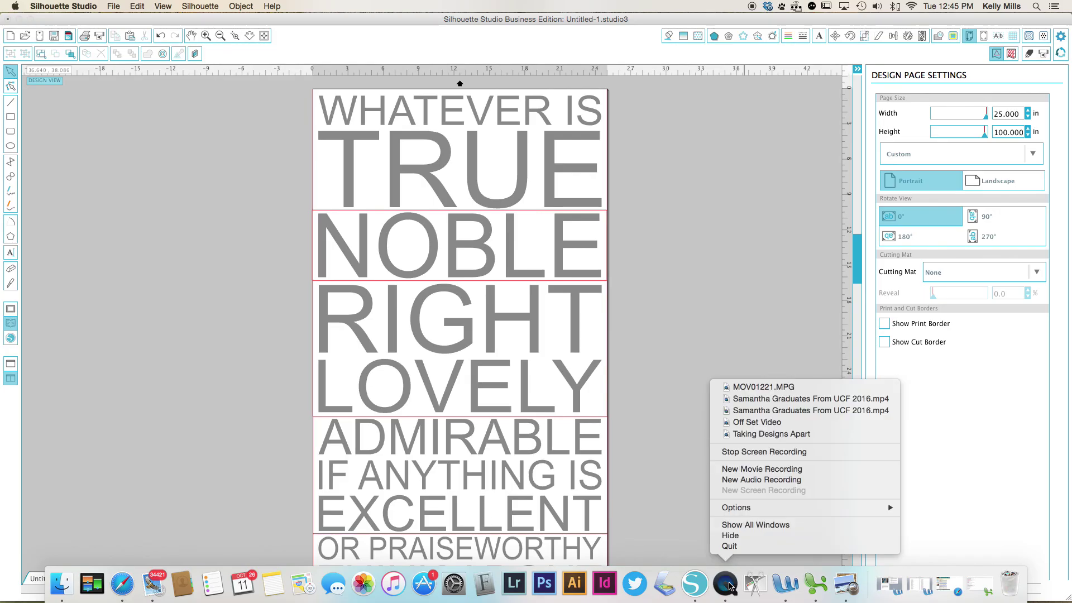